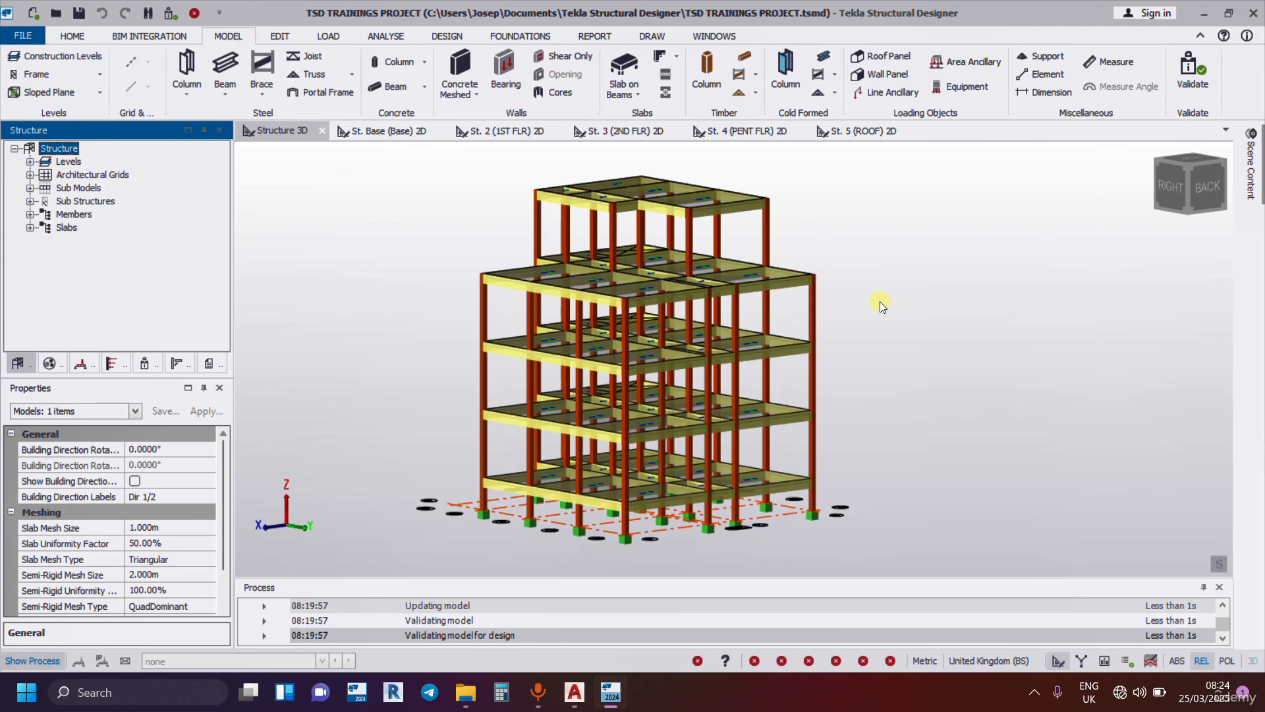
Delete the base support at E/1 and the support under the adjacent column on grid line 1.
{"action": "scroll", "coordinate": [642, 556], "scroll_direction": "up", "scroll_amount": 3}
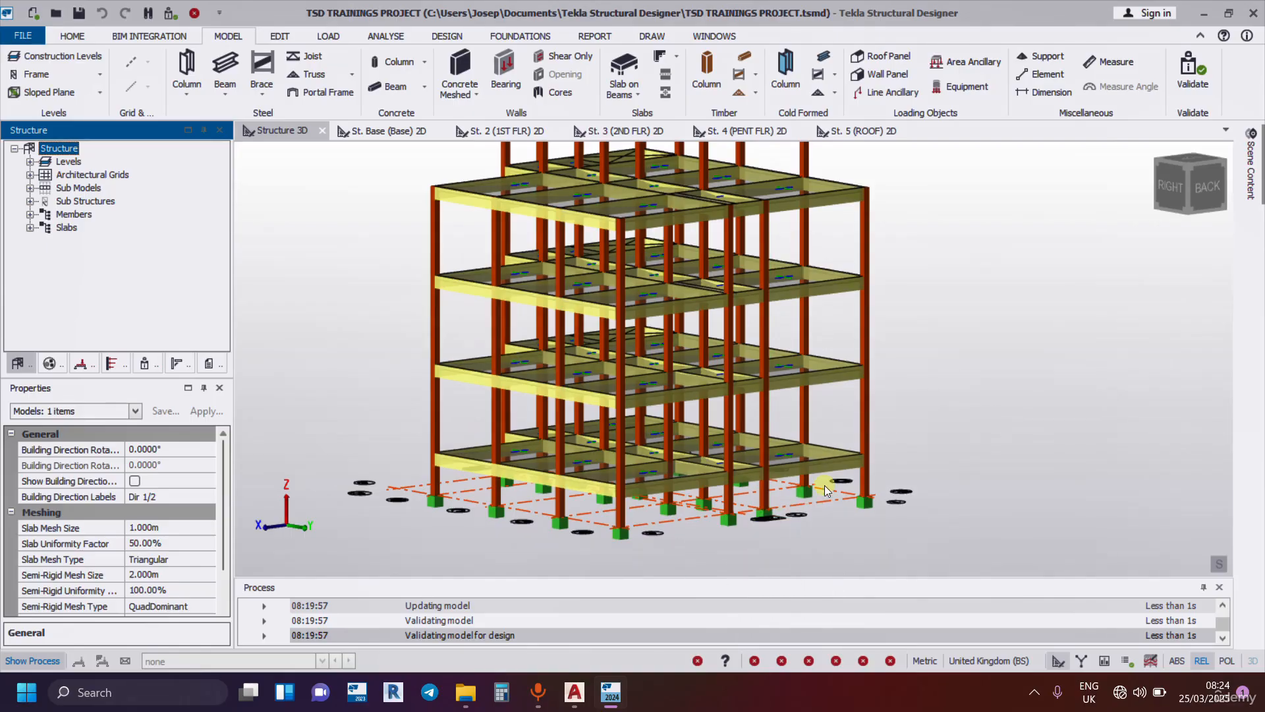
{"action": "scroll", "coordinate": [830, 525], "scroll_direction": "up", "scroll_amount": 5}
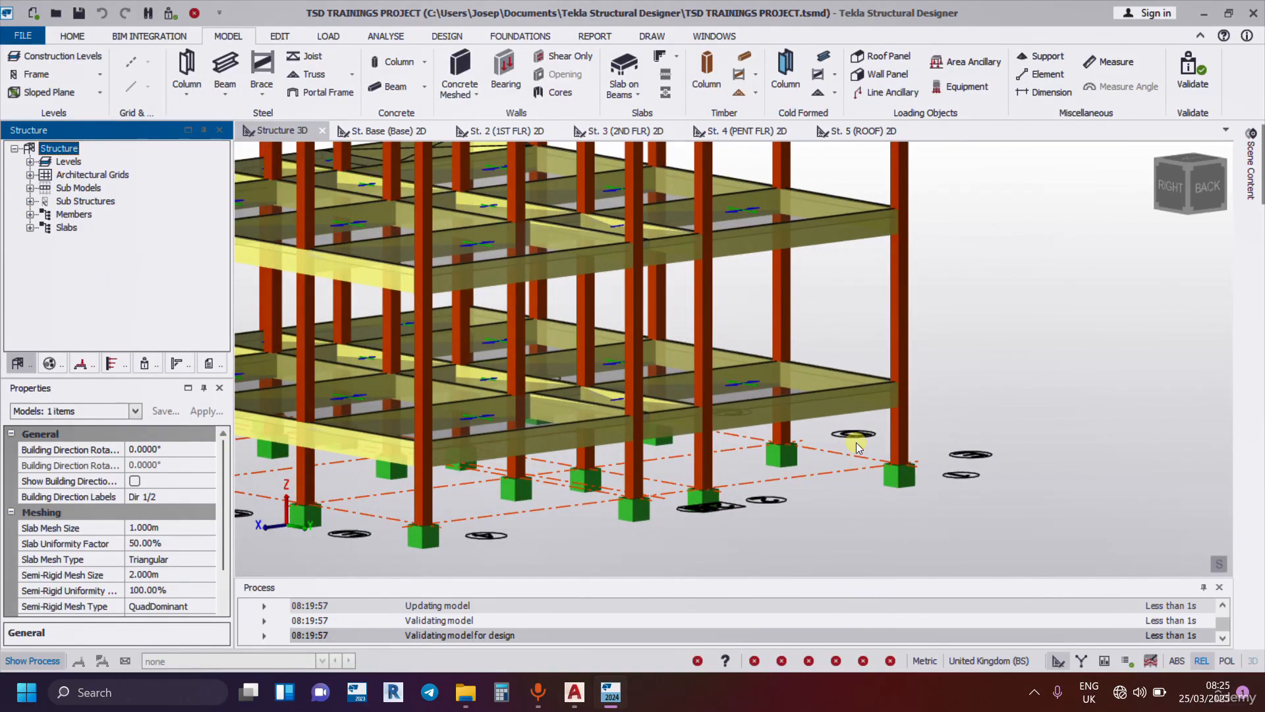
{"action": "left_click_drag", "start_coordinate": [859, 444], "coordinate": [943, 526]}
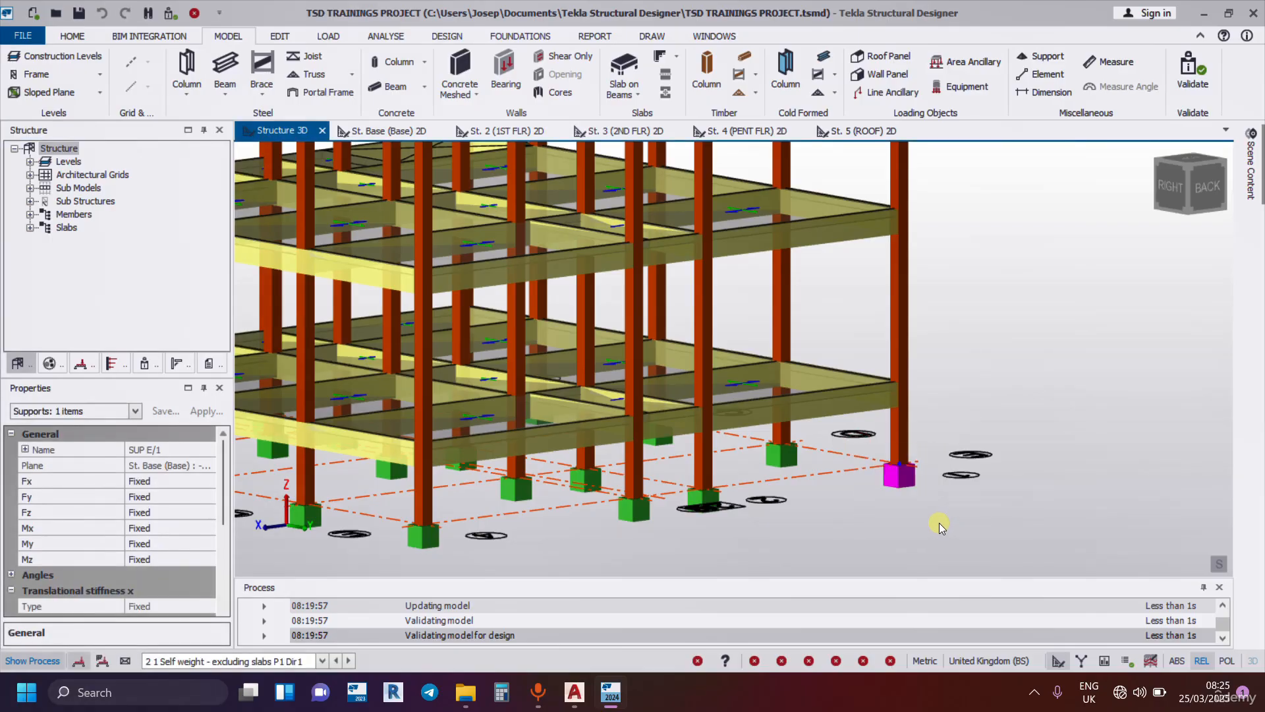
{"action": "left_click", "coordinate": [938, 521]}
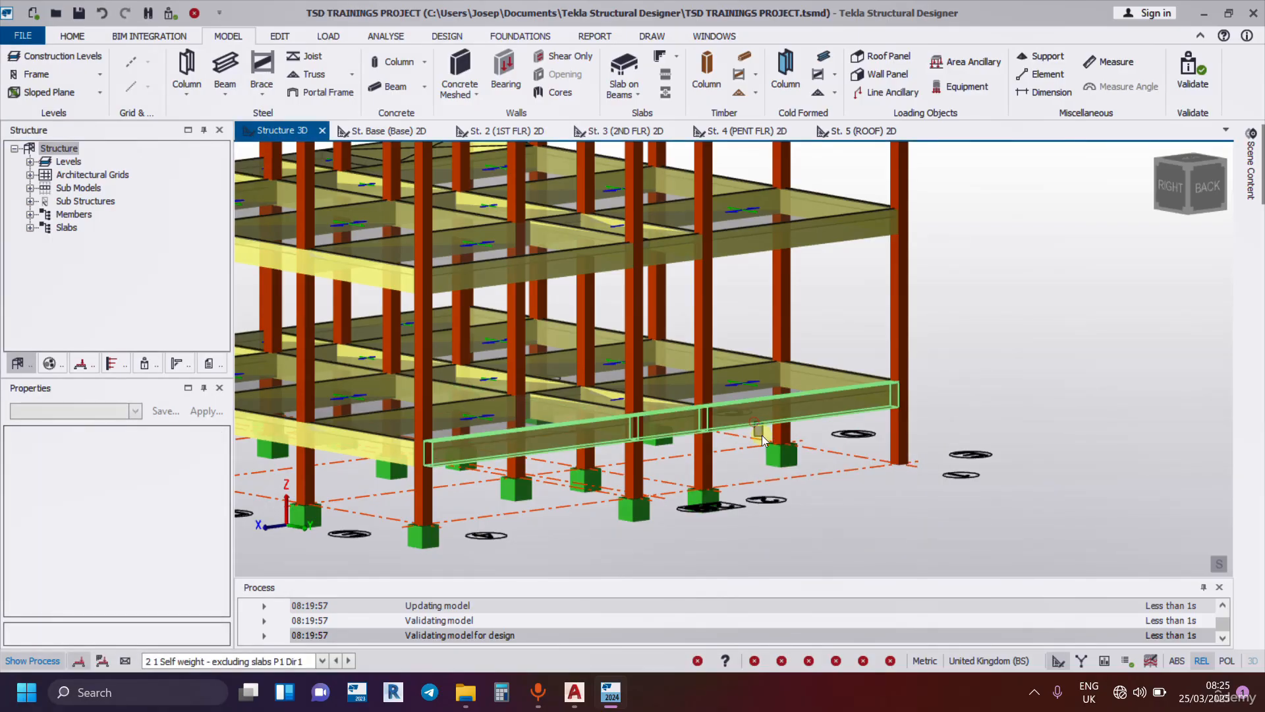
{"action": "left_click_drag", "start_coordinate": [758, 430], "coordinate": [827, 492]}
{"action": "key", "text": "Delete"}
{"action": "scroll", "coordinate": [881, 486], "scroll_direction": "down", "scroll_amount": 3}
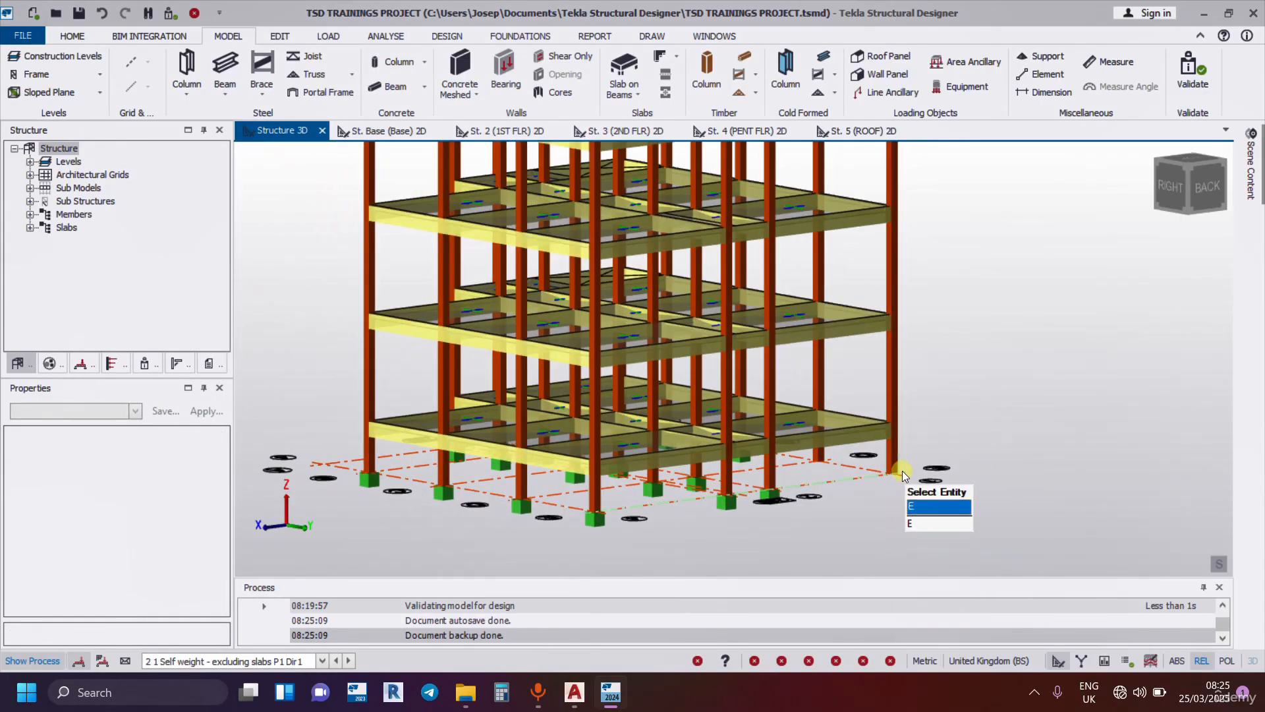
Set the base level of column C2 at grid E/2 to St. 2 (1ST FLR).
{"action": "middle_click_drag", "start_coordinate": [903, 471], "coordinate": [588, 537]}
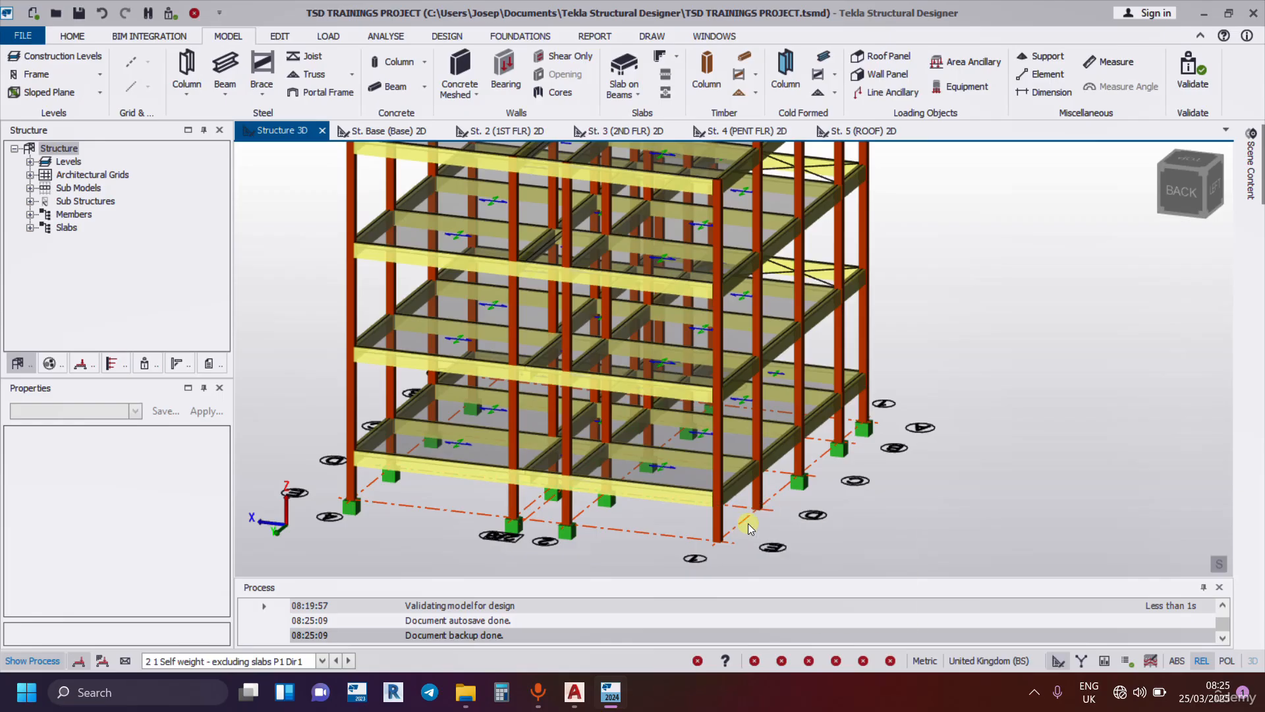
{"action": "mouse_move", "coordinate": [707, 542]}
{"action": "scroll", "coordinate": [948, 465], "scroll_direction": "down", "scroll_amount": 2}
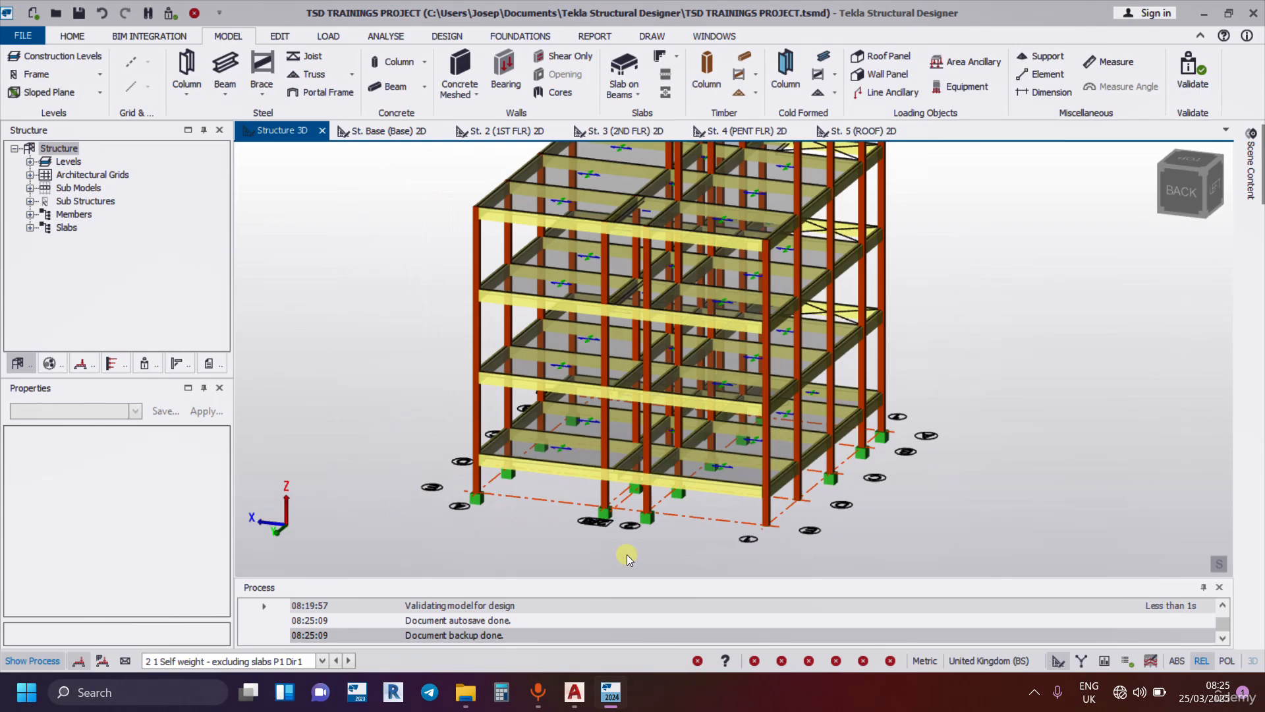
{"action": "scroll", "coordinate": [616, 554], "scroll_direction": "up", "scroll_amount": 2}
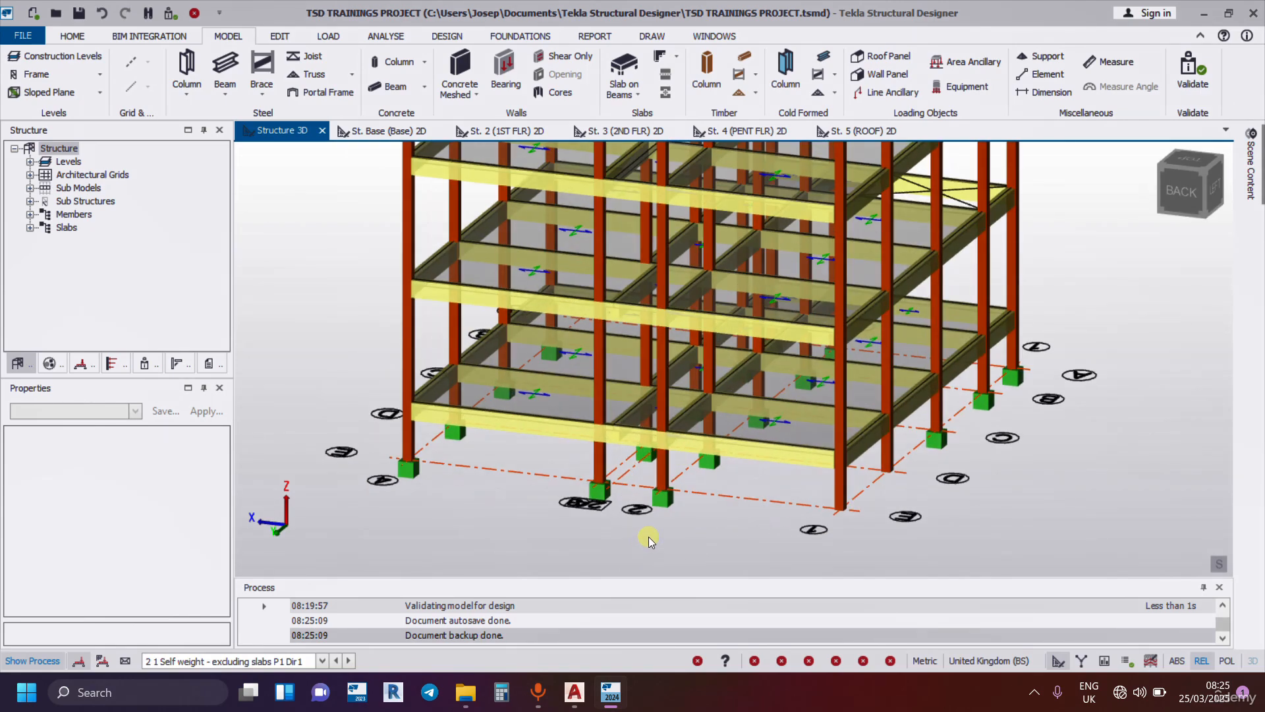
{"action": "left_click", "coordinate": [665, 473]}
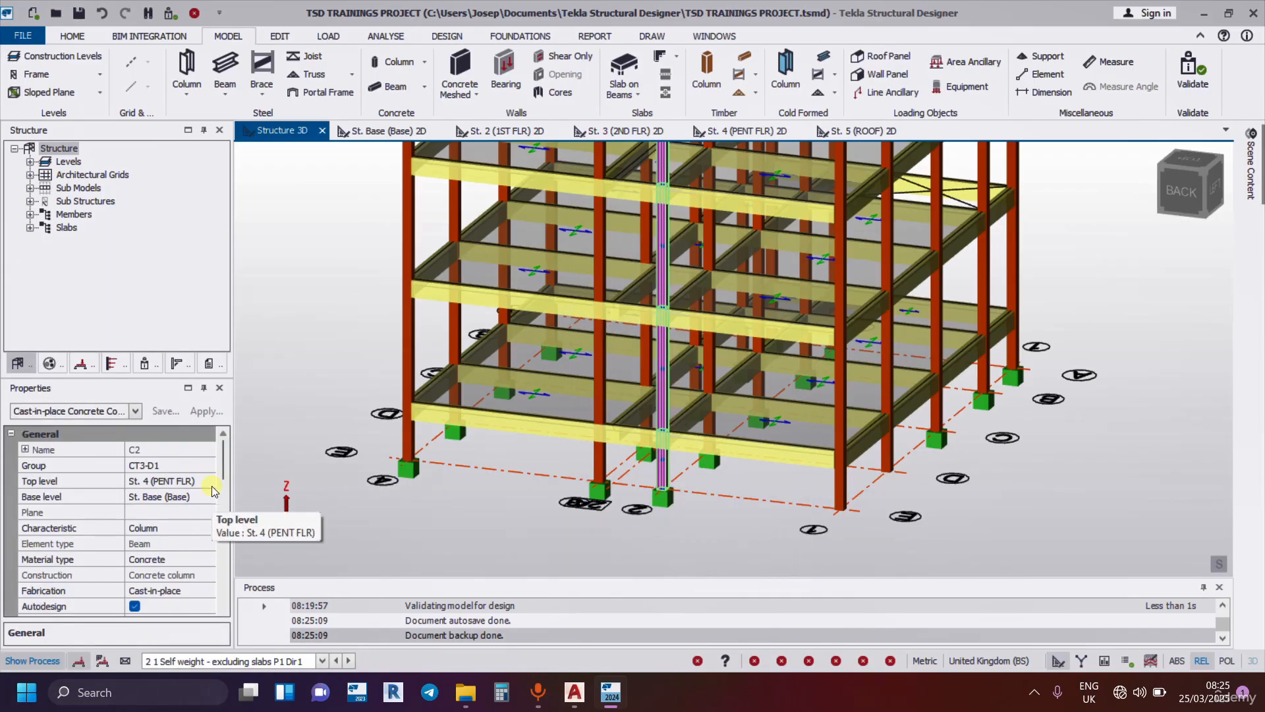
{"action": "scroll", "coordinate": [212, 492], "scroll_direction": "down", "scroll_amount": 4}
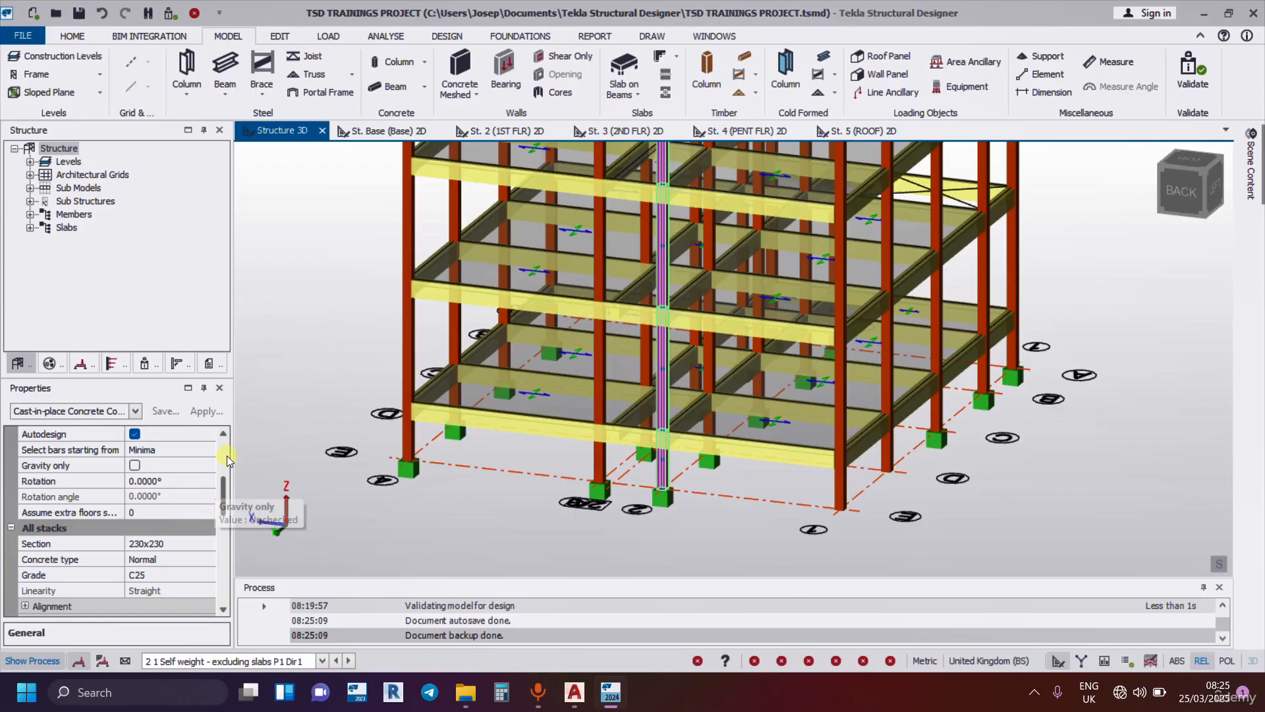
{"action": "scroll", "coordinate": [216, 494], "scroll_direction": "up", "scroll_amount": 4}
{"action": "scroll", "coordinate": [216, 504], "scroll_direction": "down", "scroll_amount": 4}
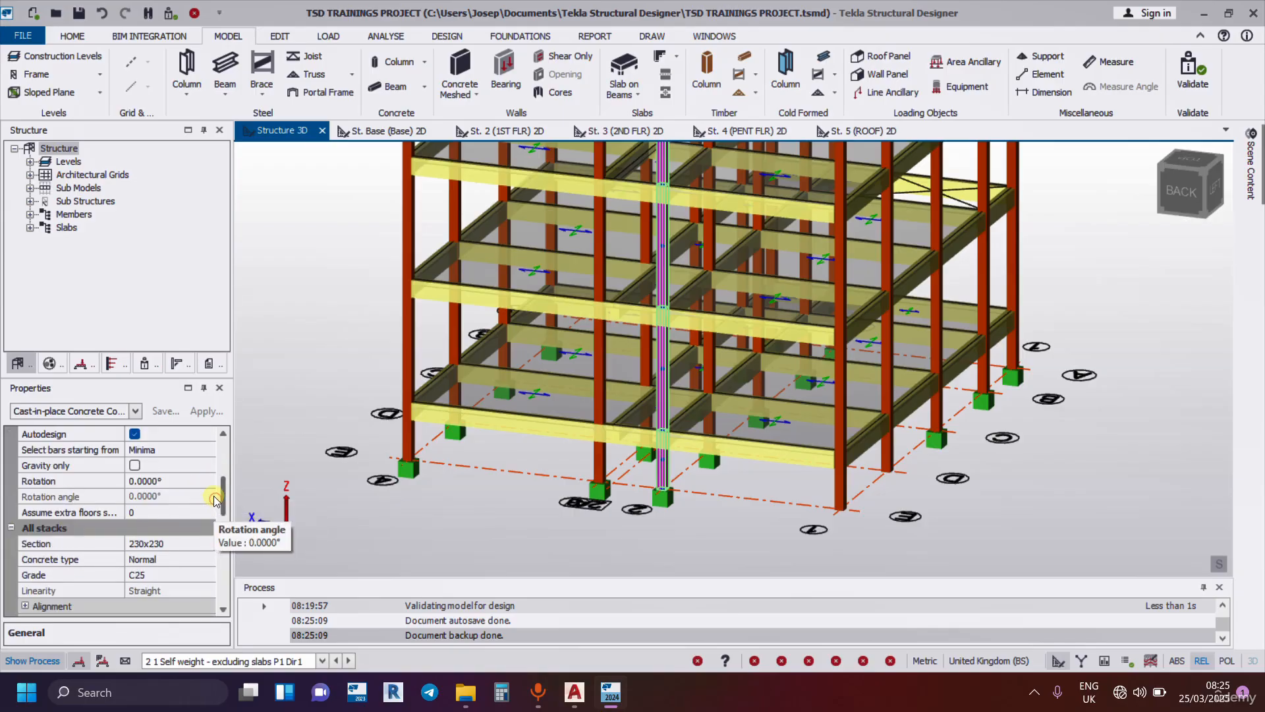
{"action": "scroll", "coordinate": [215, 504], "scroll_direction": "up", "scroll_amount": 4}
{"action": "left_click", "coordinate": [210, 501]}
{"action": "left_click", "coordinate": [209, 497]}
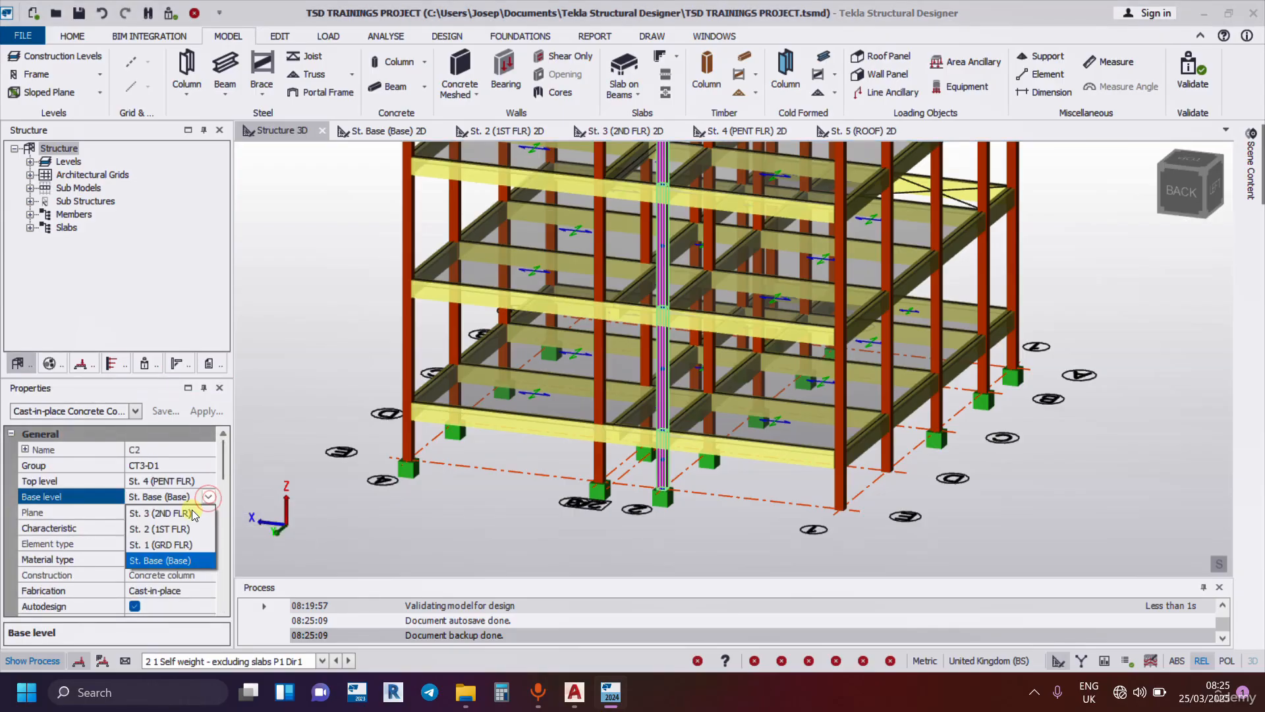
{"action": "left_click", "coordinate": [172, 527]}
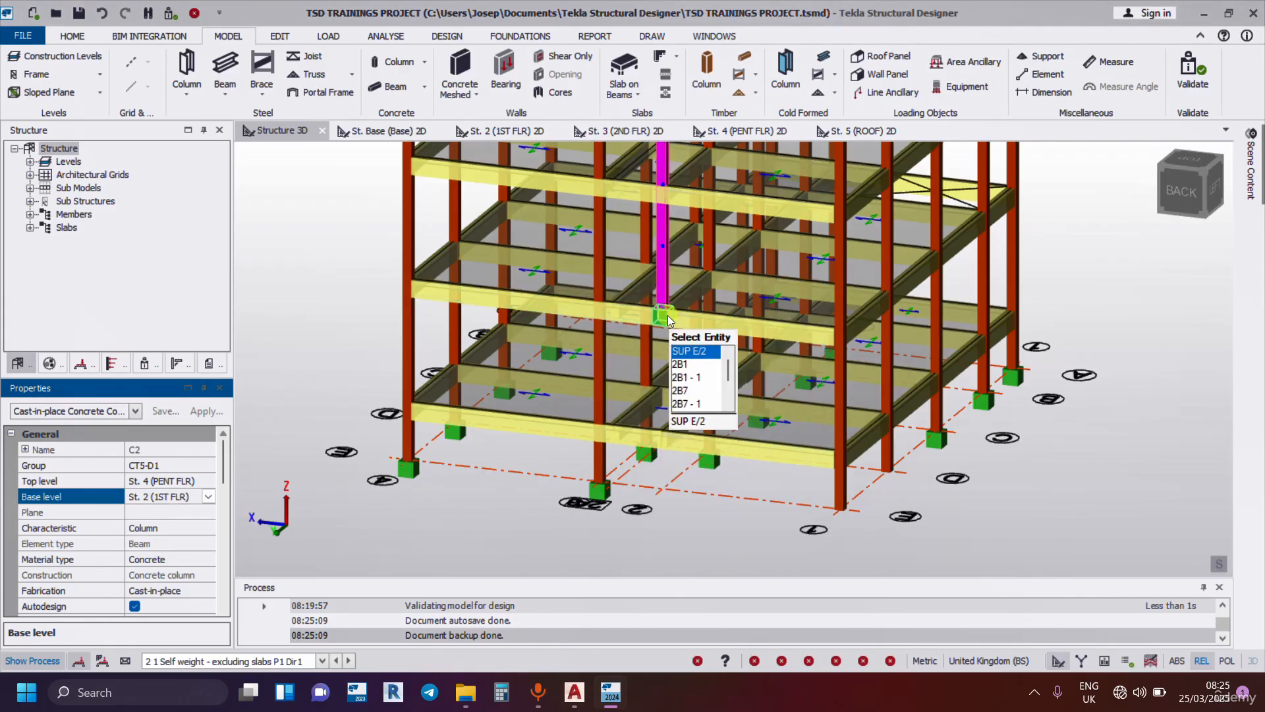
Inspect the base of column C2 and the framing around it.
{"action": "scroll", "coordinate": [668, 315], "scroll_direction": "up", "scroll_amount": 1}
{"action": "scroll", "coordinate": [651, 317], "scroll_direction": "up", "scroll_amount": 2}
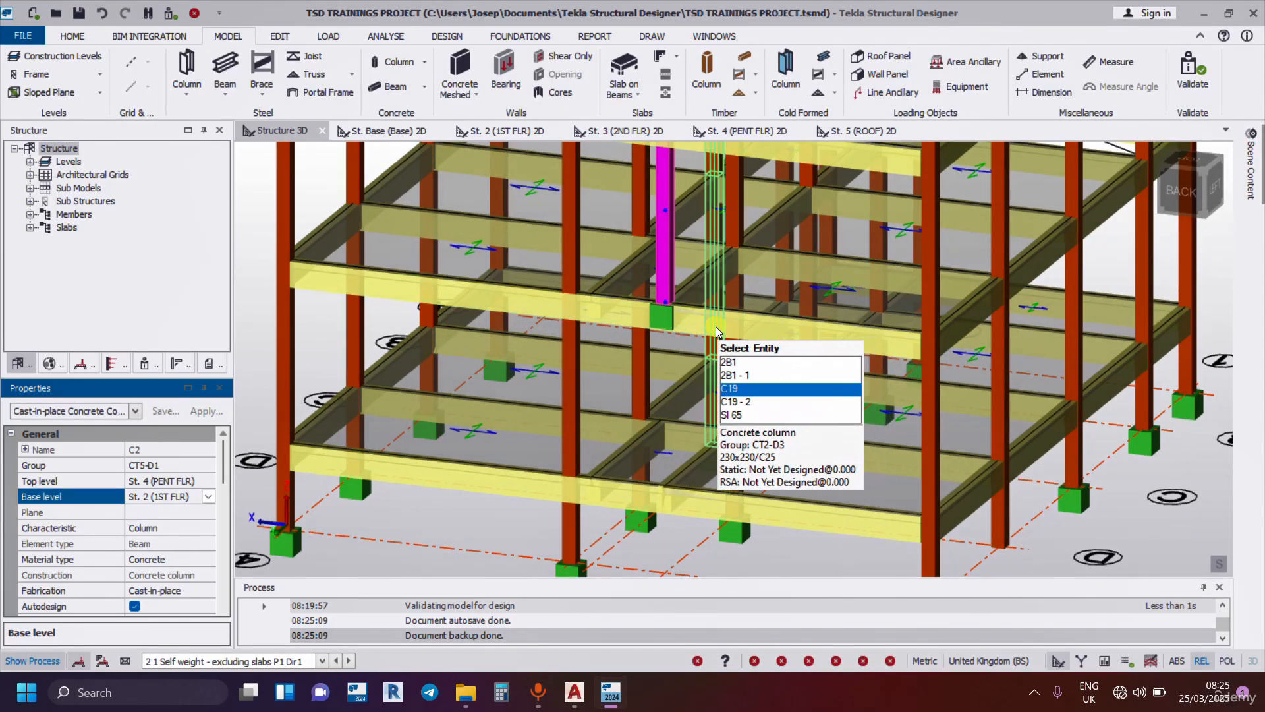
{"action": "scroll", "coordinate": [716, 327], "scroll_direction": "down", "scroll_amount": 3}
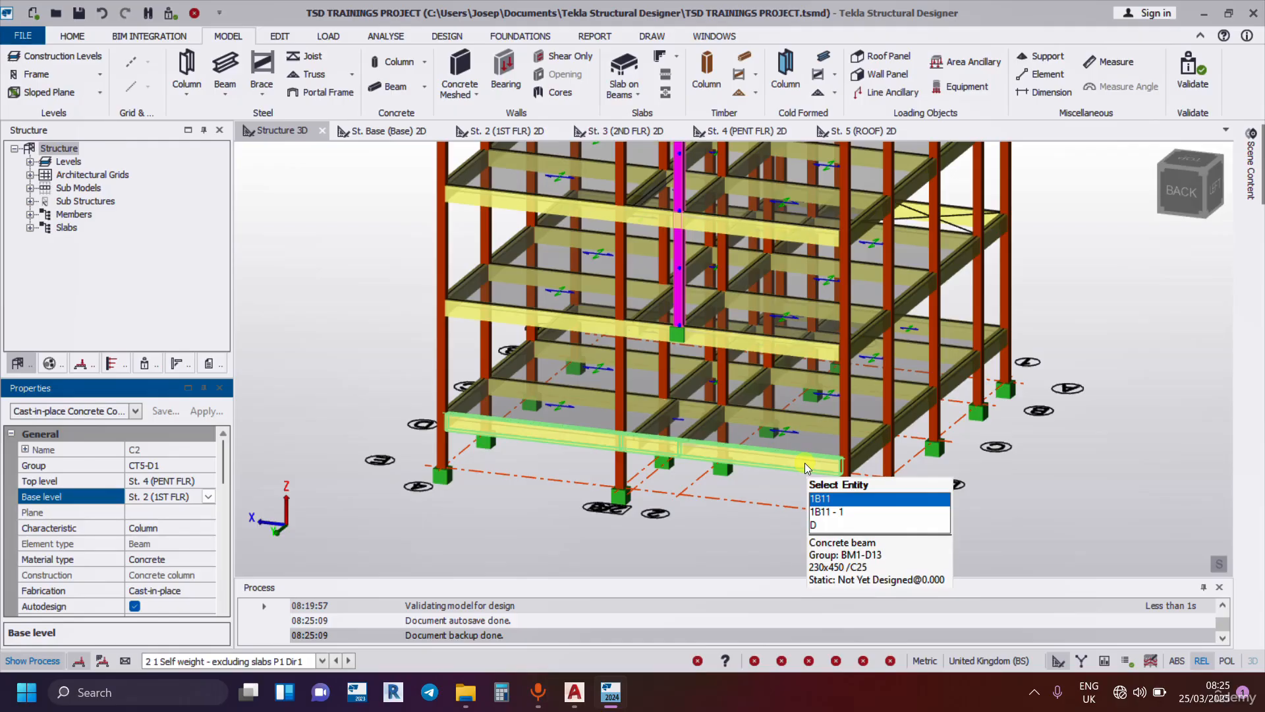
{"action": "scroll", "coordinate": [805, 463], "scroll_direction": "down", "scroll_amount": 3}
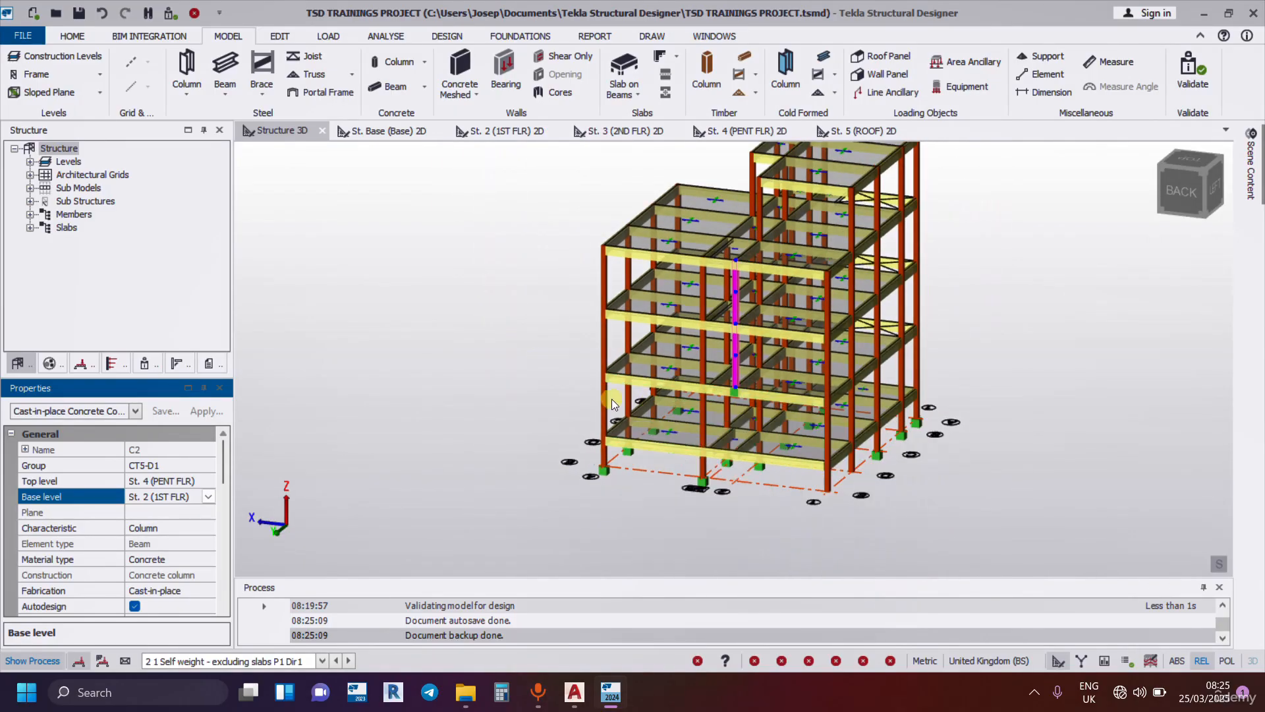
Move slab SI 45's corner at column C1 on the penthouse floor about 0.267 m inward along the slab edge.
{"action": "right_click_drag", "start_coordinate": [603, 409], "coordinate": [844, 444]}
{"action": "scroll", "coordinate": [649, 283], "scroll_direction": "up", "scroll_amount": 5}
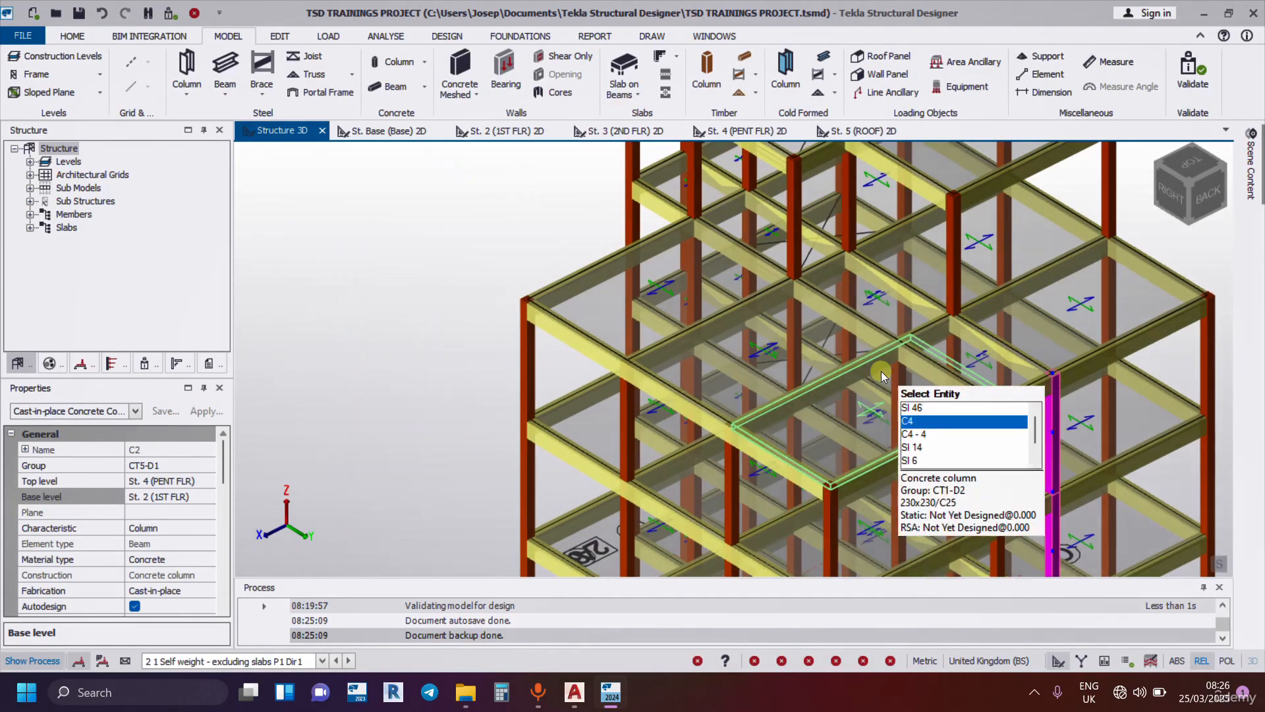
{"action": "middle_click_drag", "start_coordinate": [913, 374], "coordinate": [658, 361]}
{"action": "scroll", "coordinate": [969, 230], "scroll_direction": "up", "scroll_amount": 4}
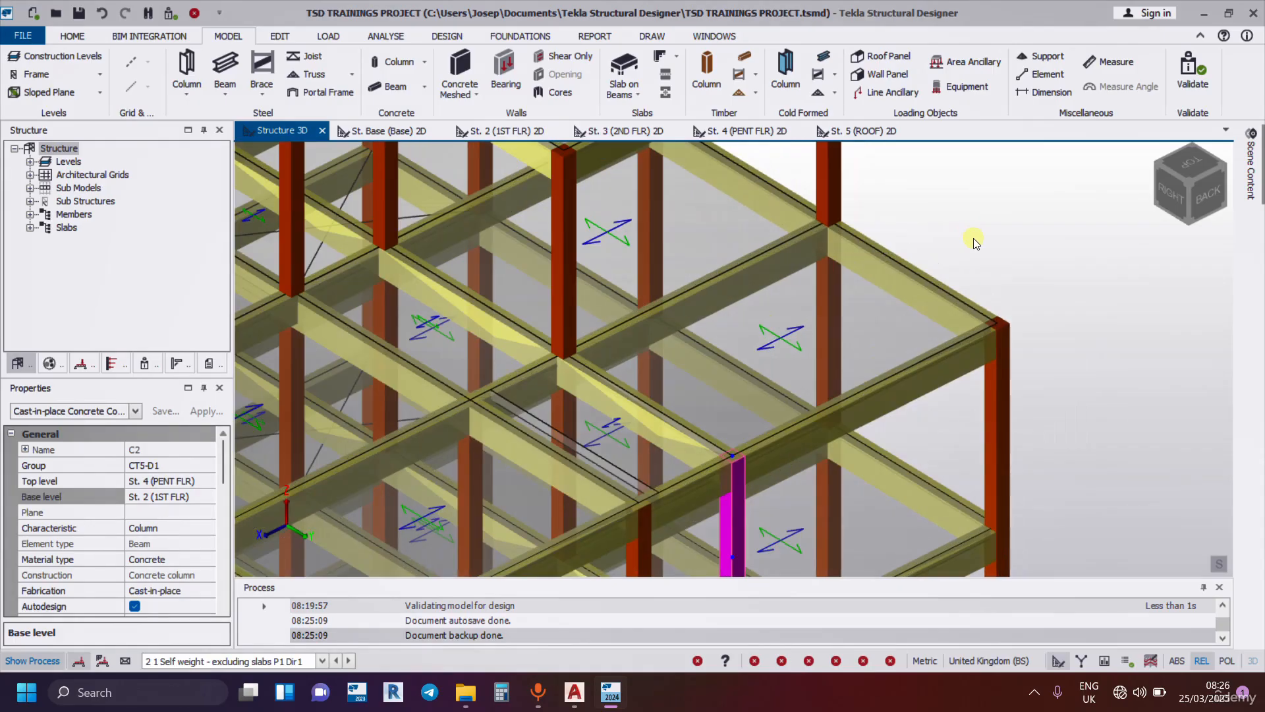
{"action": "scroll", "coordinate": [971, 239], "scroll_direction": "down", "scroll_amount": 3}
{"action": "scroll", "coordinate": [972, 303], "scroll_direction": "up", "scroll_amount": 6}
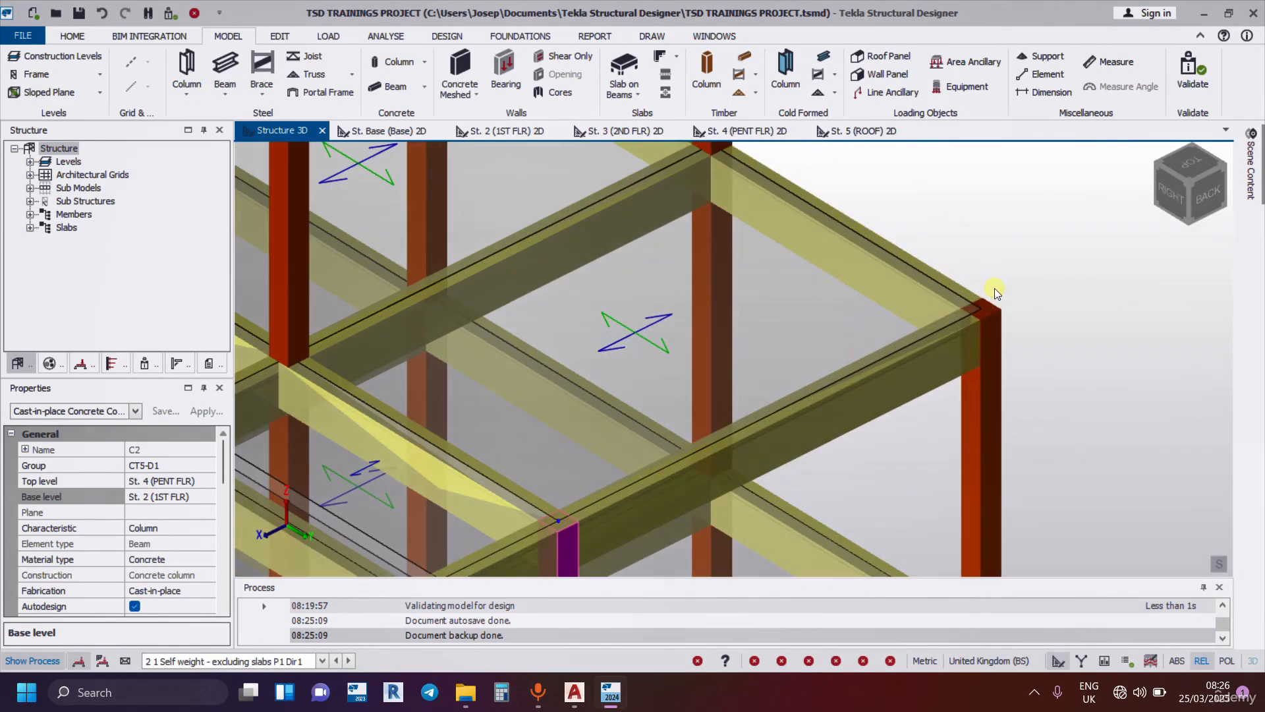
{"action": "left_click", "coordinate": [815, 314]}
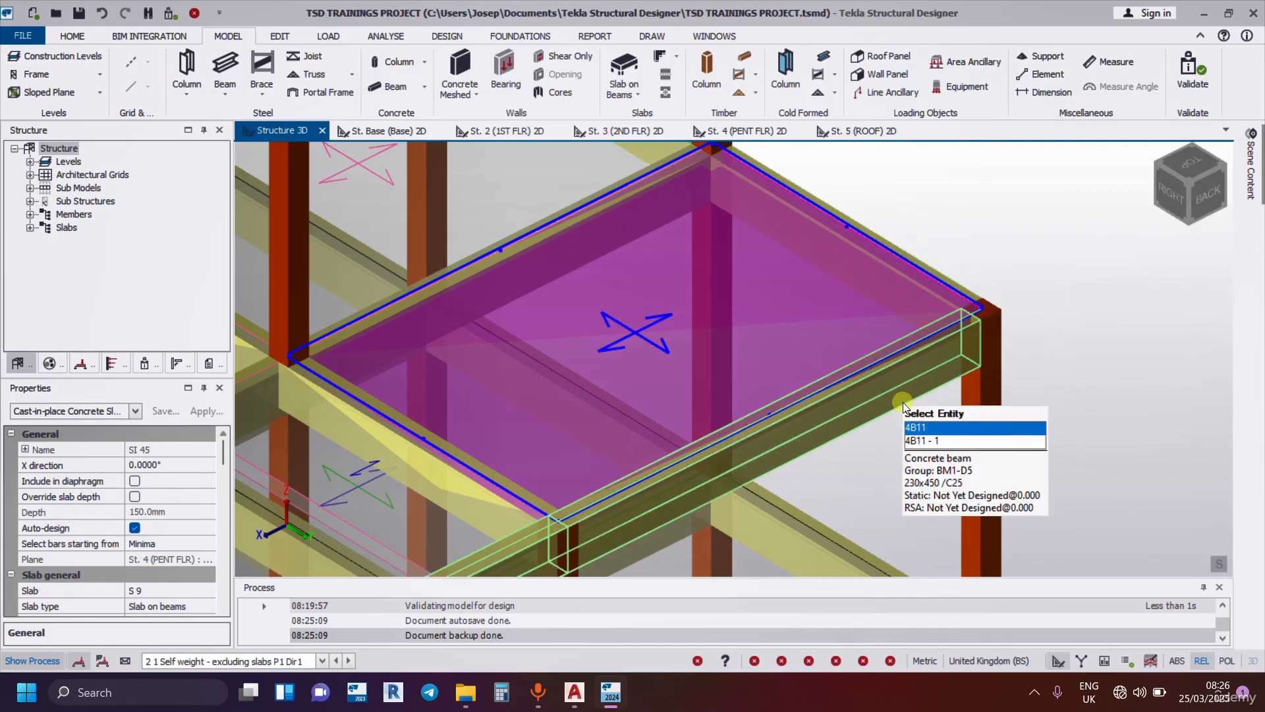
{"action": "left_click", "coordinate": [965, 429]}
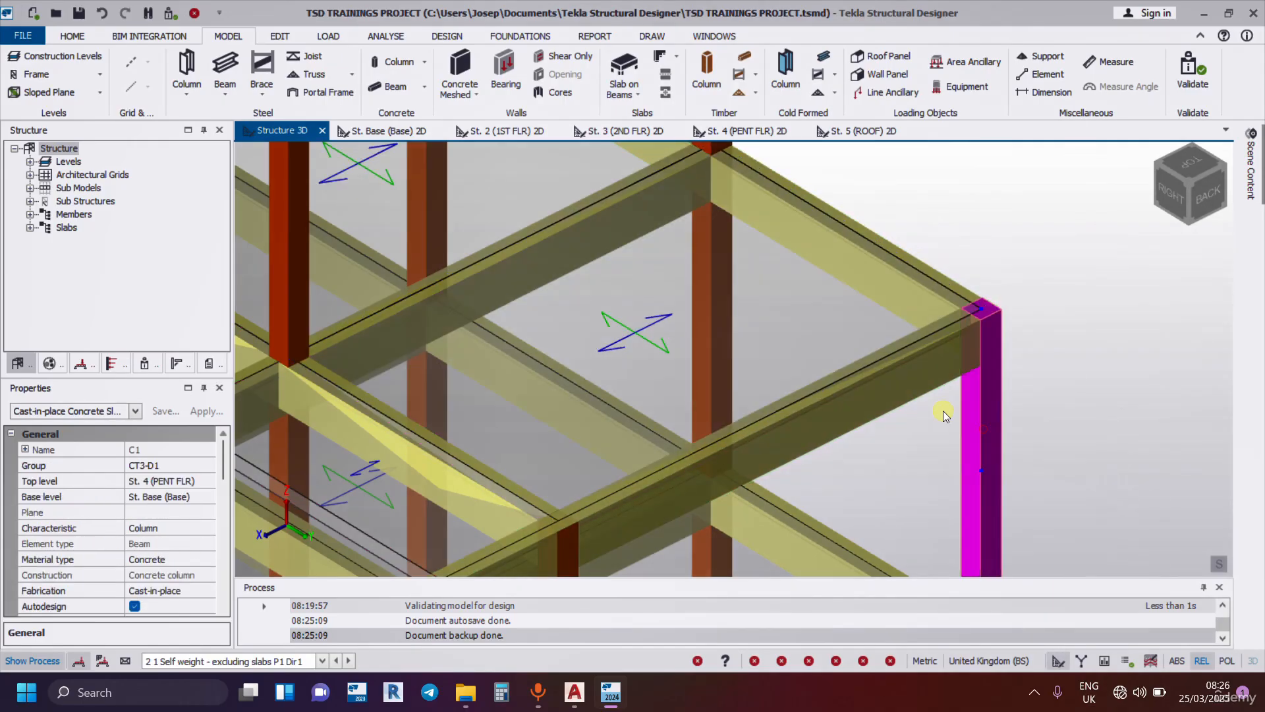
{"action": "left_click", "coordinate": [828, 327]}
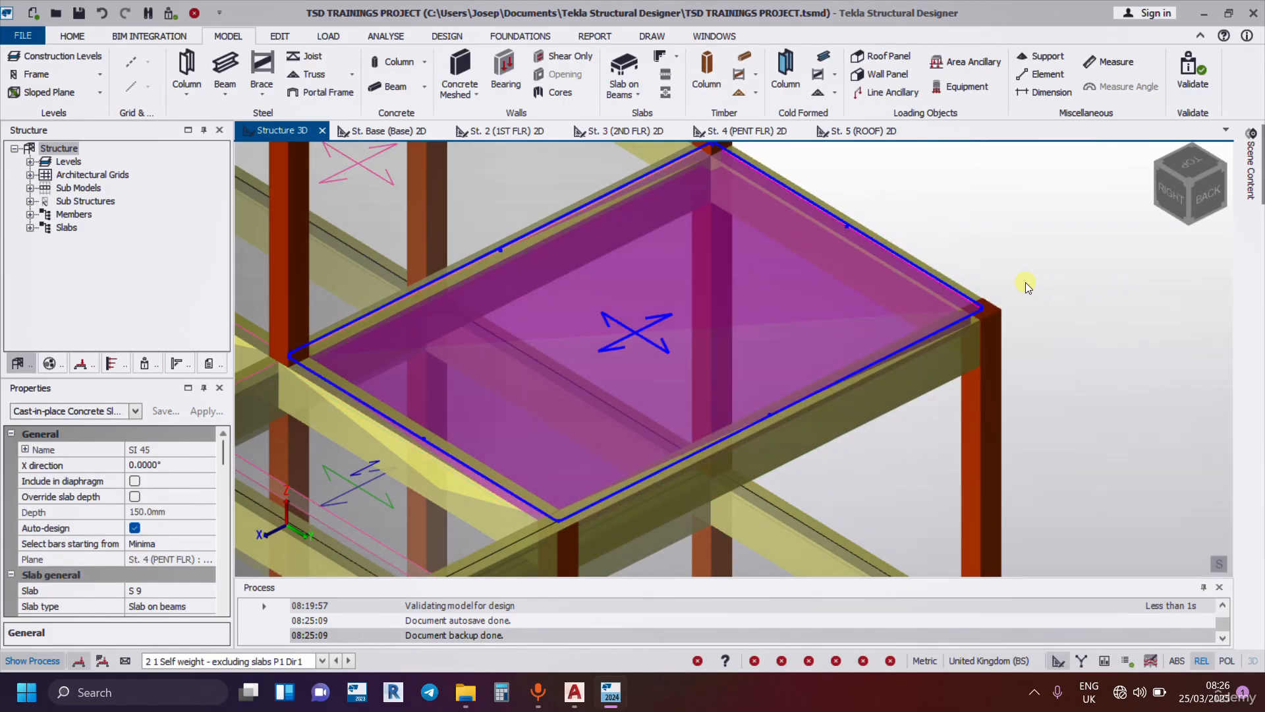
{"action": "scroll", "coordinate": [999, 263], "scroll_direction": "up", "scroll_amount": 3}
{"action": "scroll", "coordinate": [998, 262], "scroll_direction": "up", "scroll_amount": 2}
{"action": "mouse_move", "coordinate": [974, 344]}
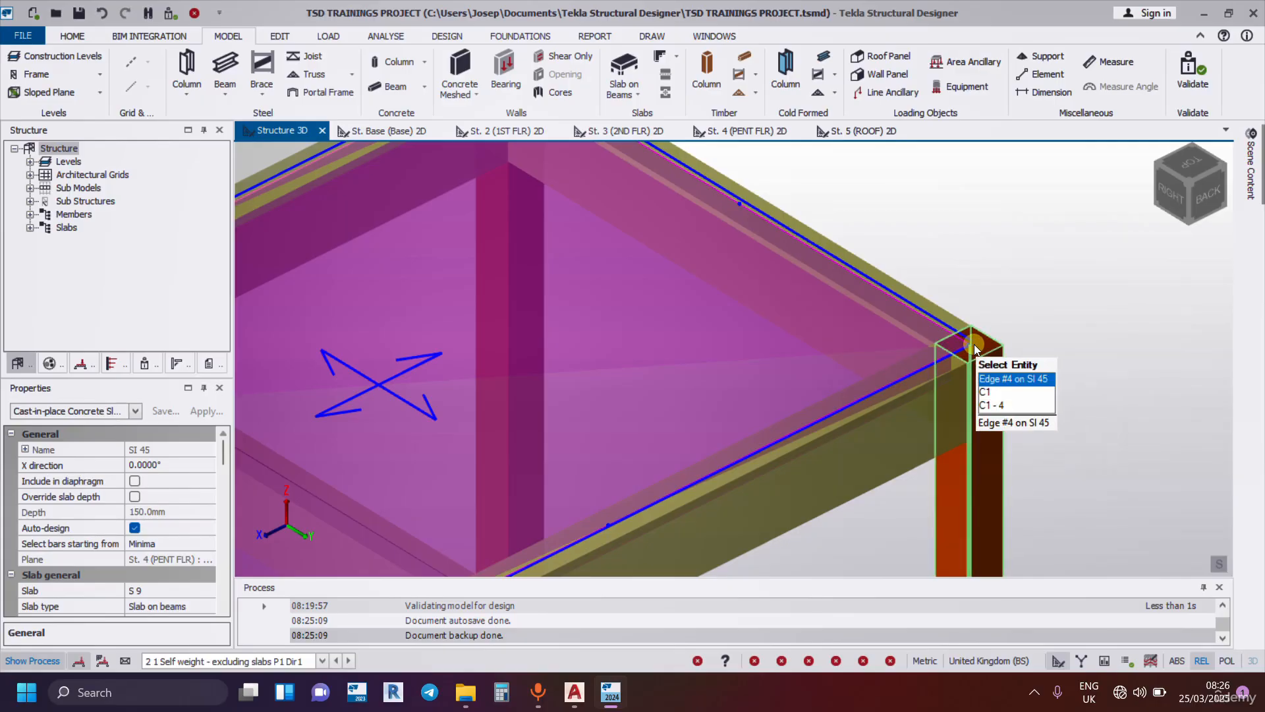
{"action": "left_click", "coordinate": [969, 344]}
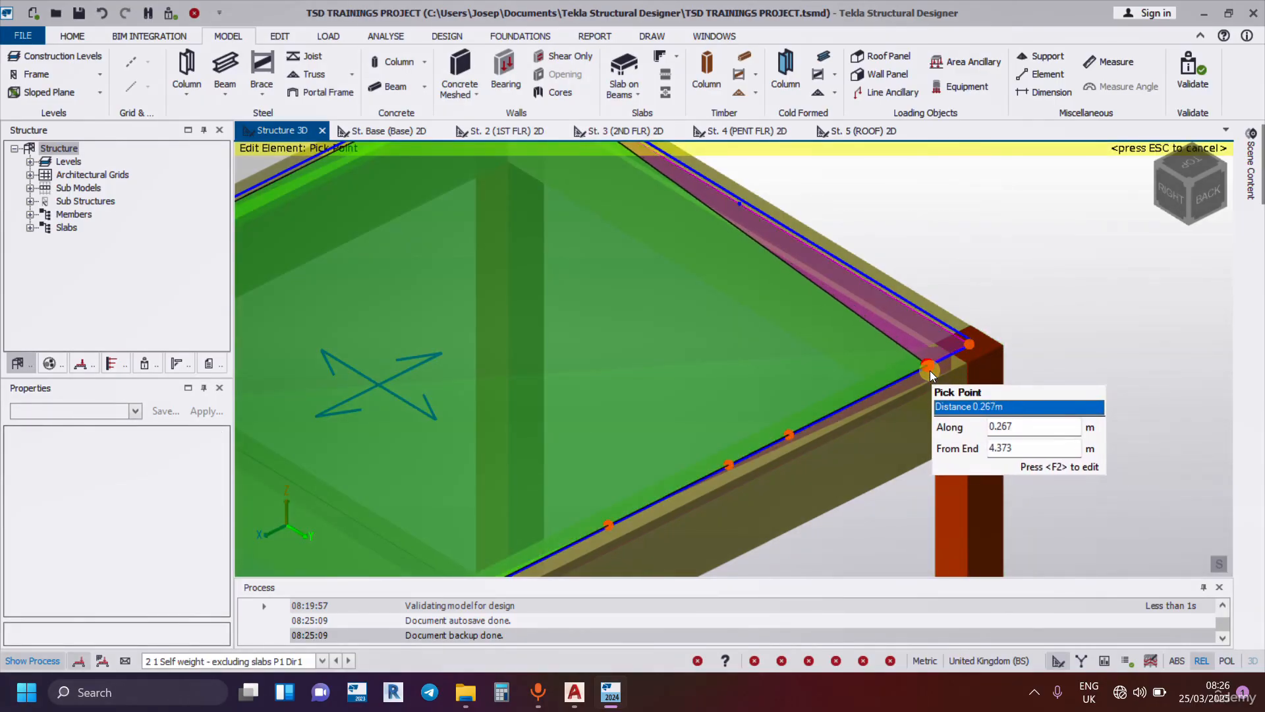
{"action": "left_click", "coordinate": [928, 365]}
Examine the edited corner of slab SI 45 relative to column C1 and the surrounding edge beams.
{"action": "scroll", "coordinate": [1051, 266], "scroll_direction": "down", "scroll_amount": 3}
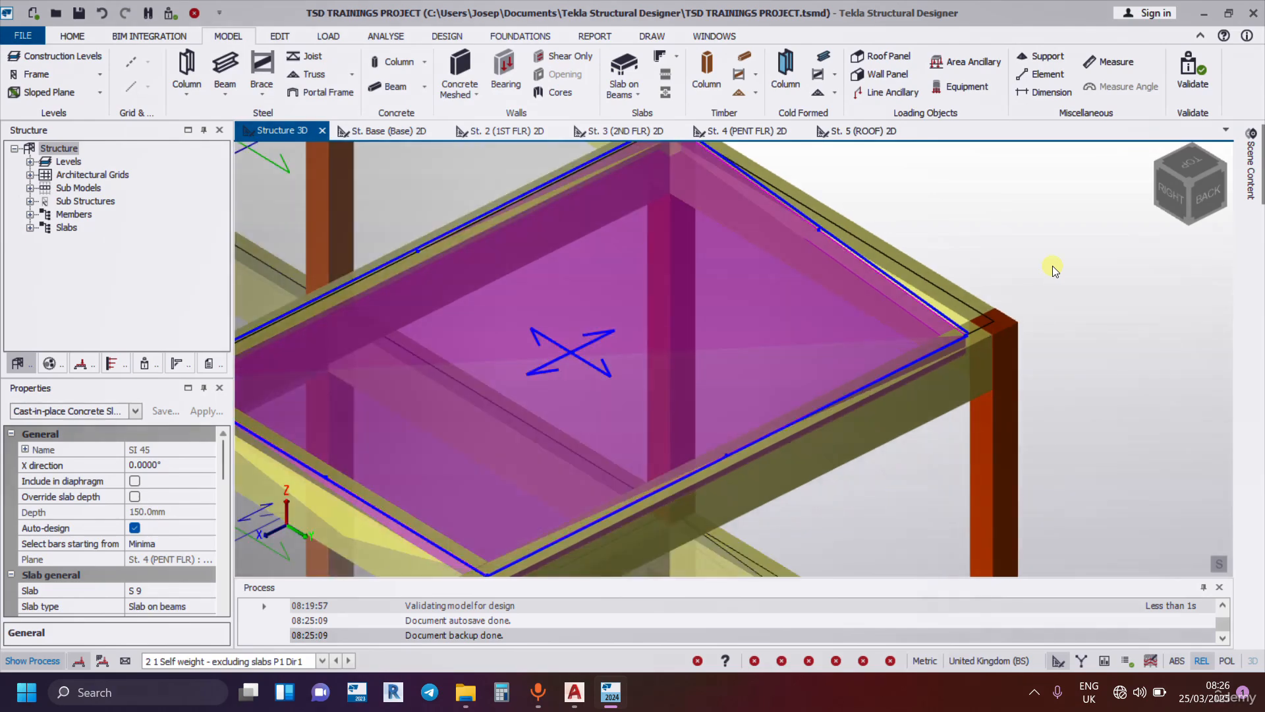
{"action": "scroll", "coordinate": [996, 293], "scroll_direction": "up", "scroll_amount": 5}
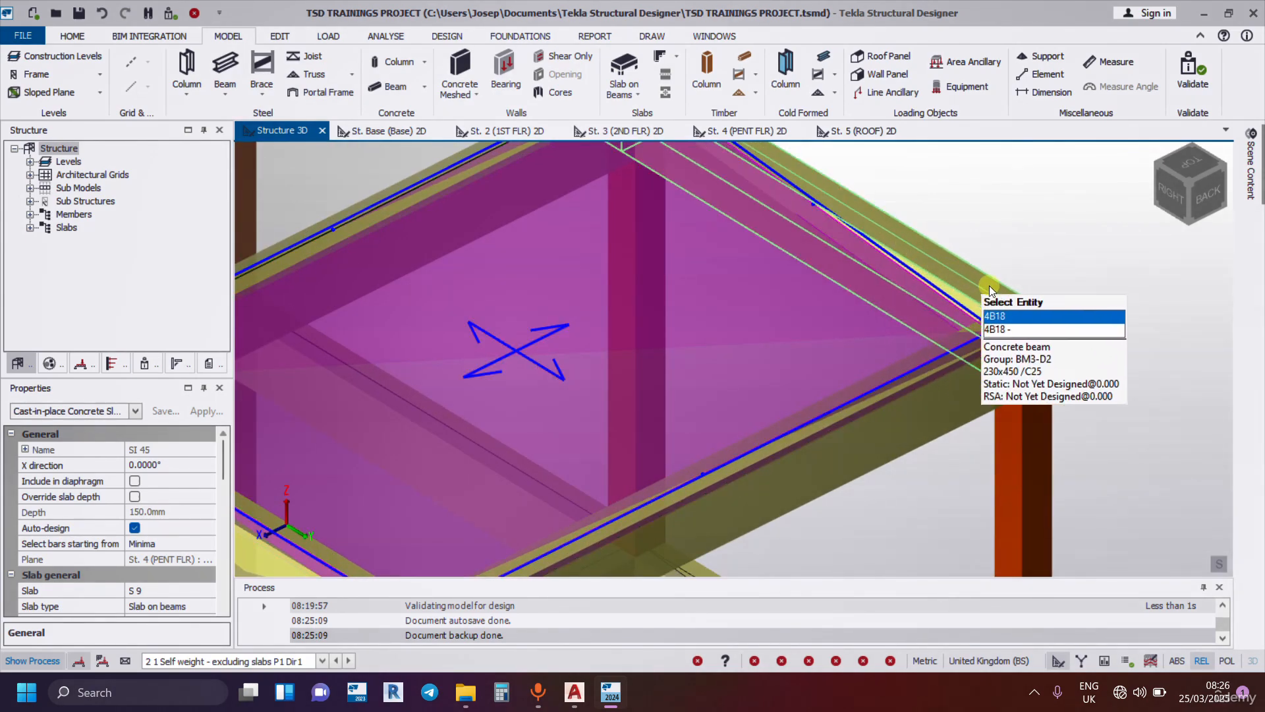
{"action": "scroll", "coordinate": [985, 341], "scroll_direction": "down", "scroll_amount": 5}
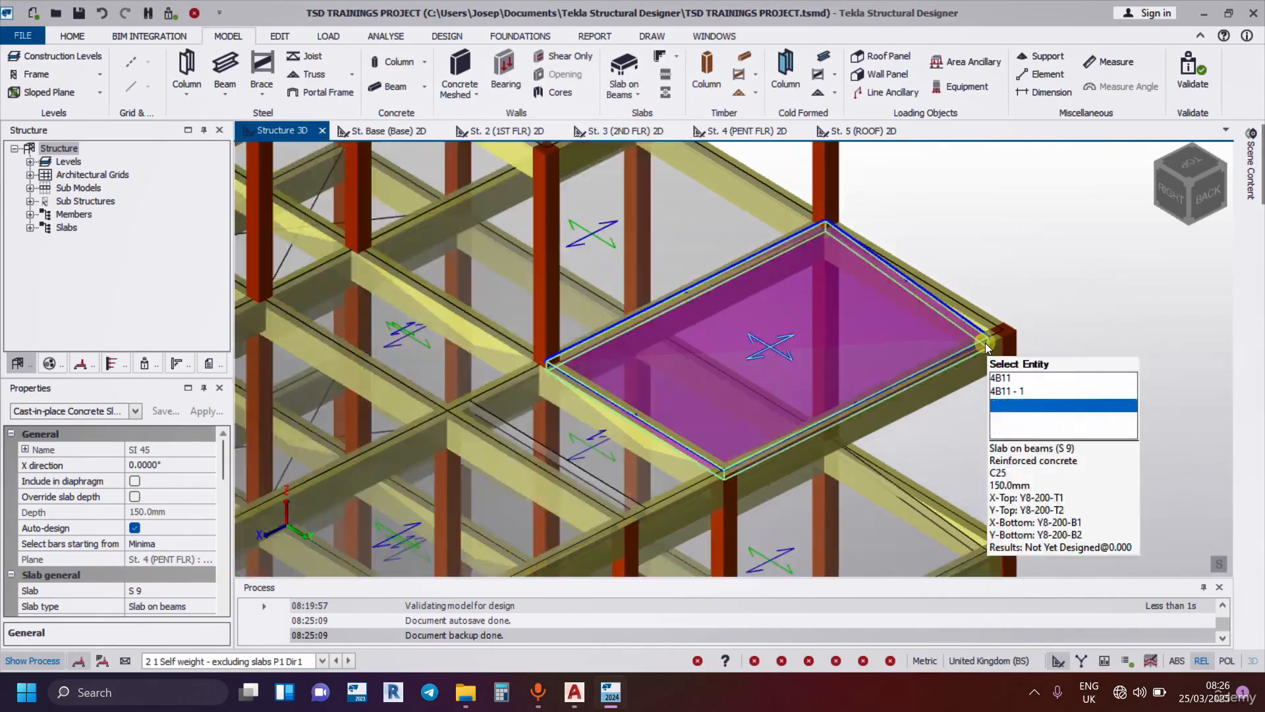
{"action": "scroll", "coordinate": [1038, 282], "scroll_direction": "down", "scroll_amount": 2}
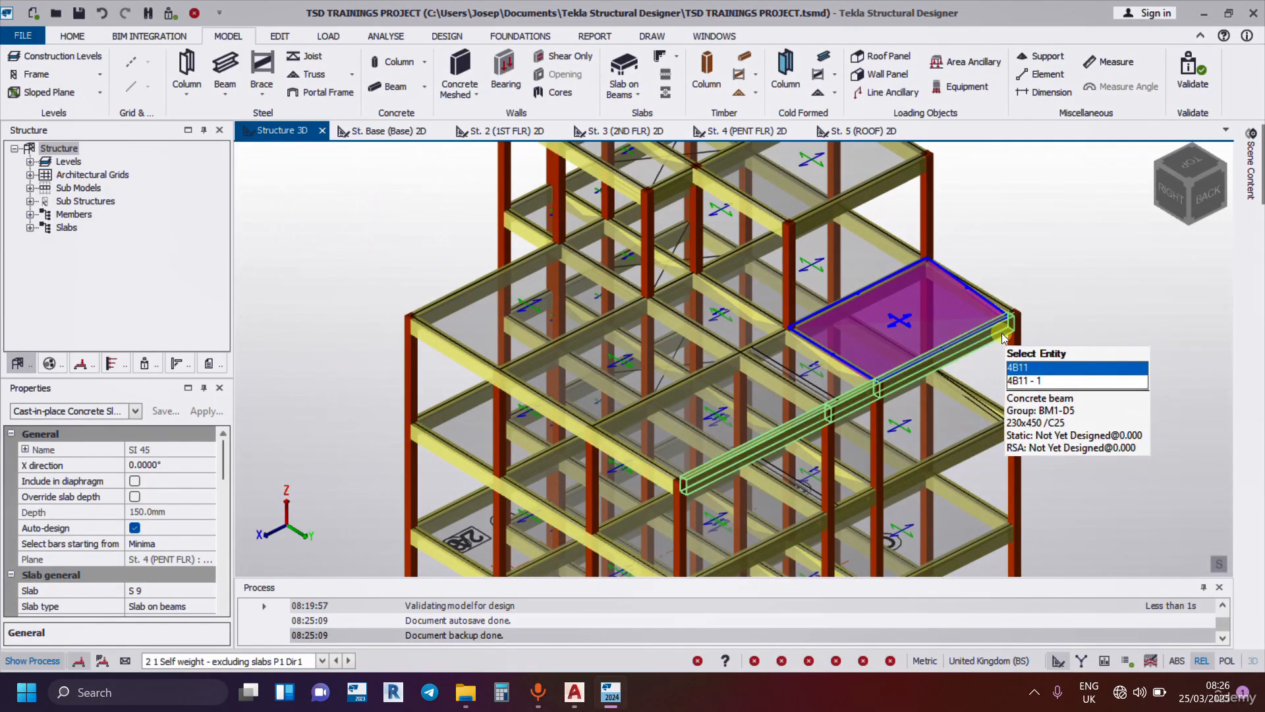
{"action": "scroll", "coordinate": [869, 386], "scroll_direction": "up", "scroll_amount": 3}
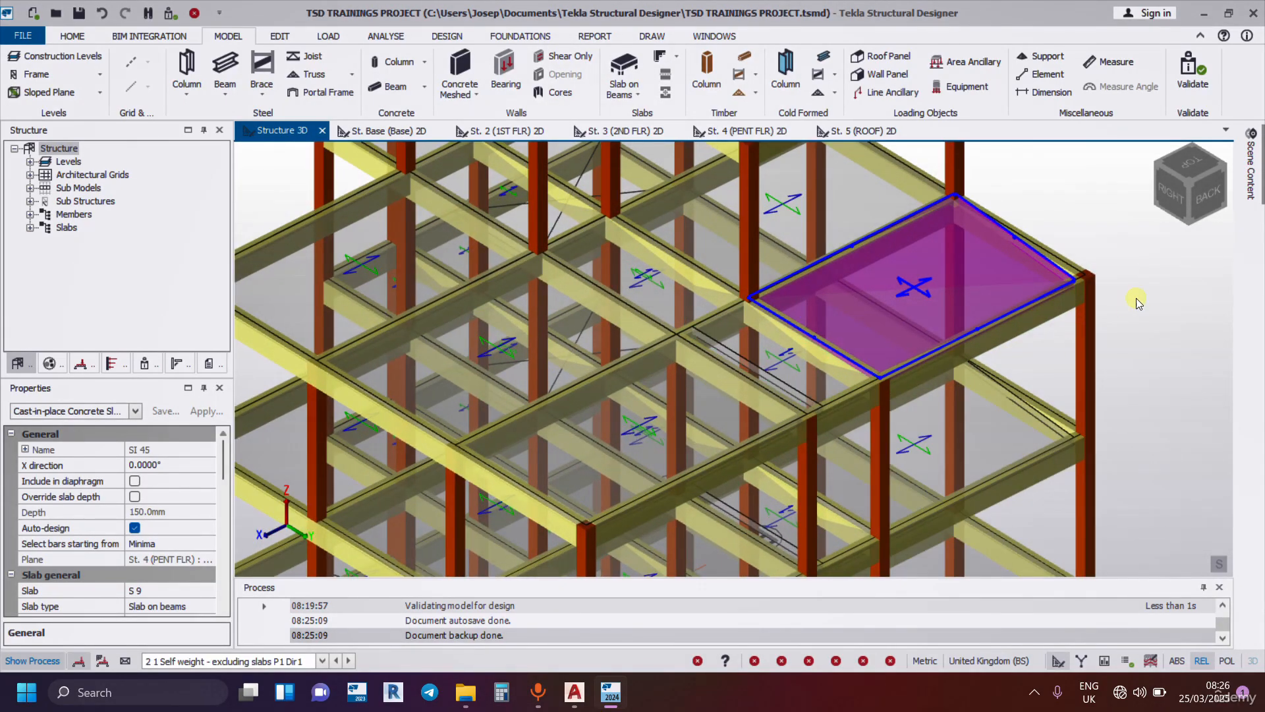
{"action": "middle_click_drag", "start_coordinate": [1158, 293], "coordinate": [1029, 314]}
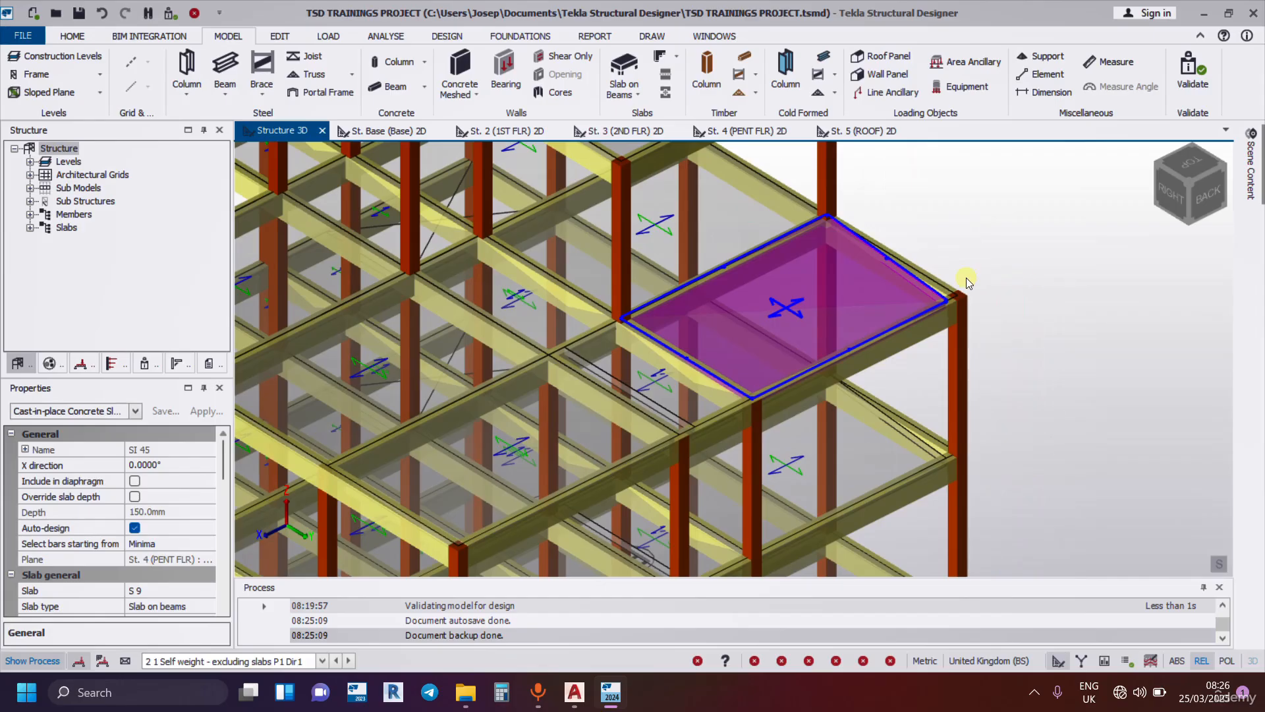
{"action": "scroll", "coordinate": [965, 278], "scroll_direction": "up", "scroll_amount": 4}
{"action": "scroll", "coordinate": [812, 284], "scroll_direction": "down", "scroll_amount": 5}
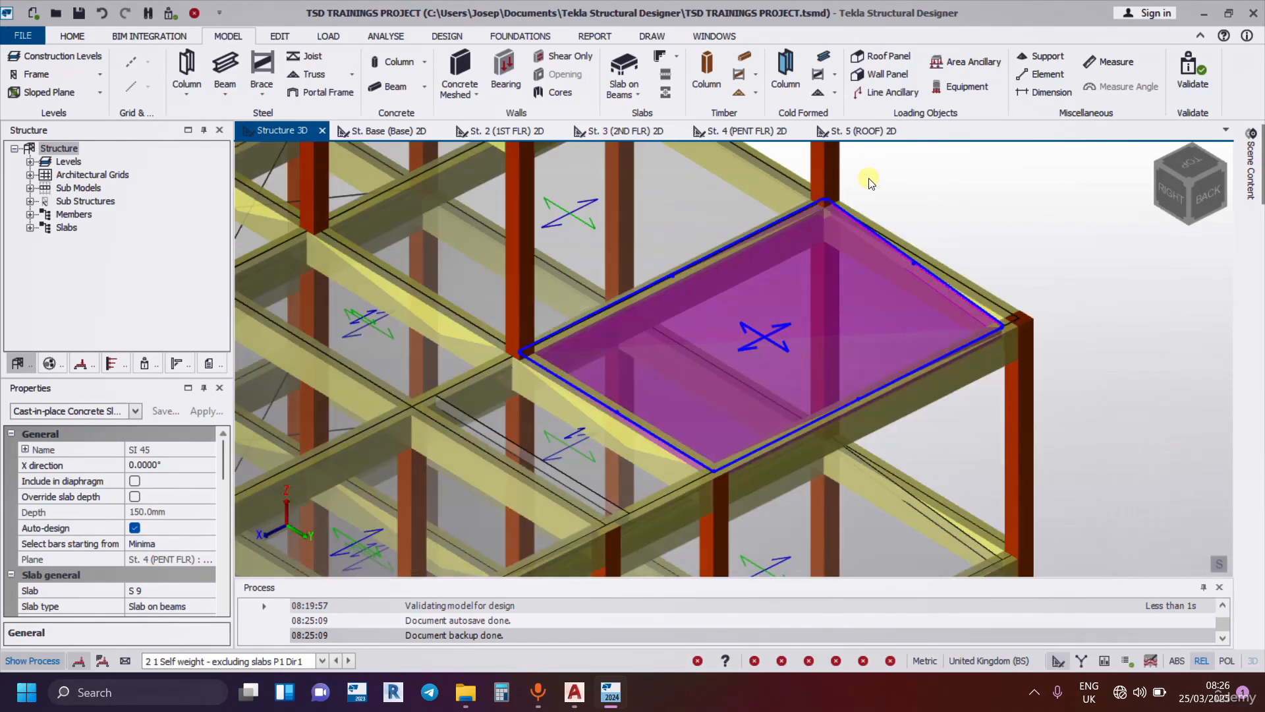
Move slab SI 45's corner at column C17 on the penthouse floor about 0.519 m inward along the slab edge.
{"action": "scroll", "coordinate": [765, 360], "scroll_direction": "up", "scroll_amount": 4}
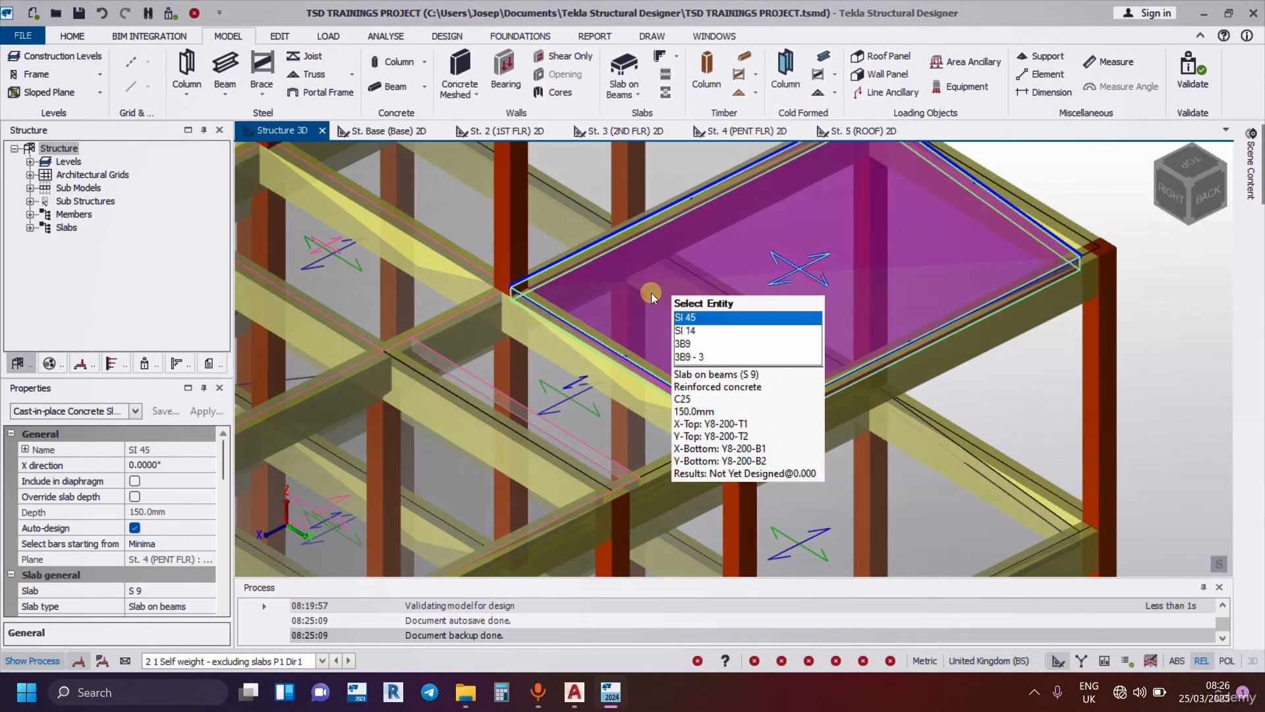
{"action": "scroll", "coordinate": [534, 294], "scroll_direction": "up", "scroll_amount": 4}
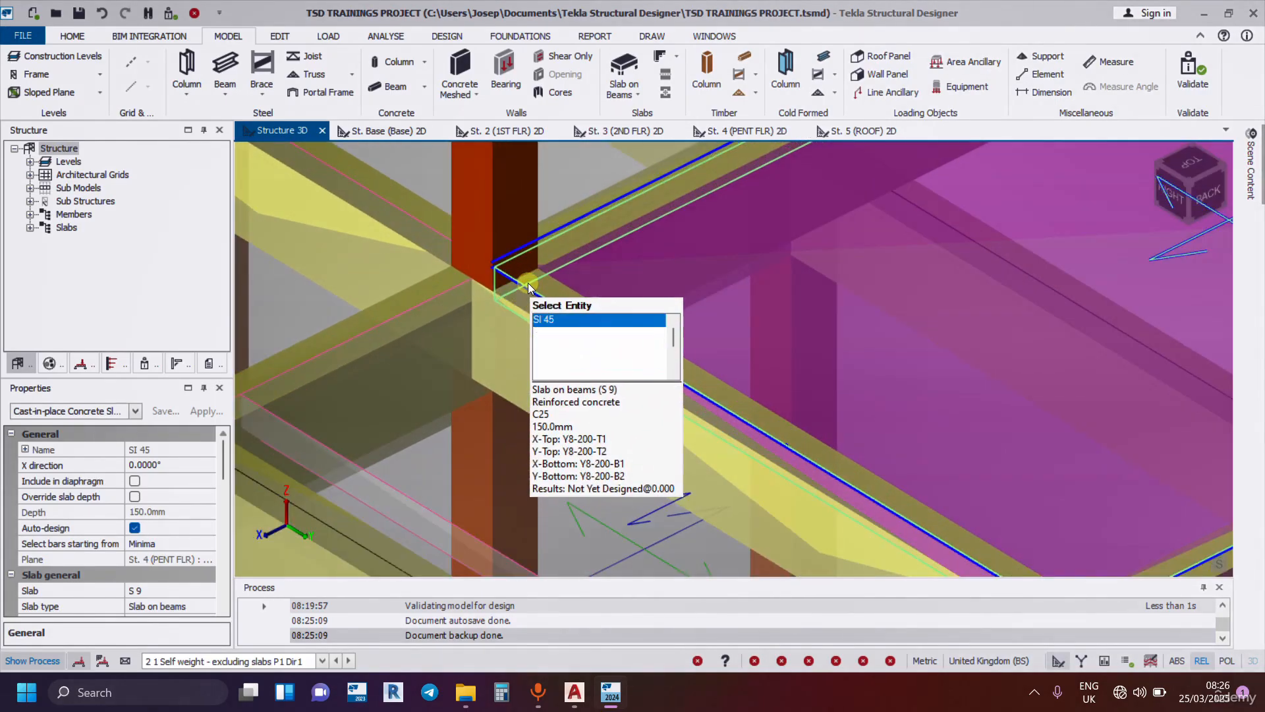
{"action": "left_click", "coordinate": [492, 269]}
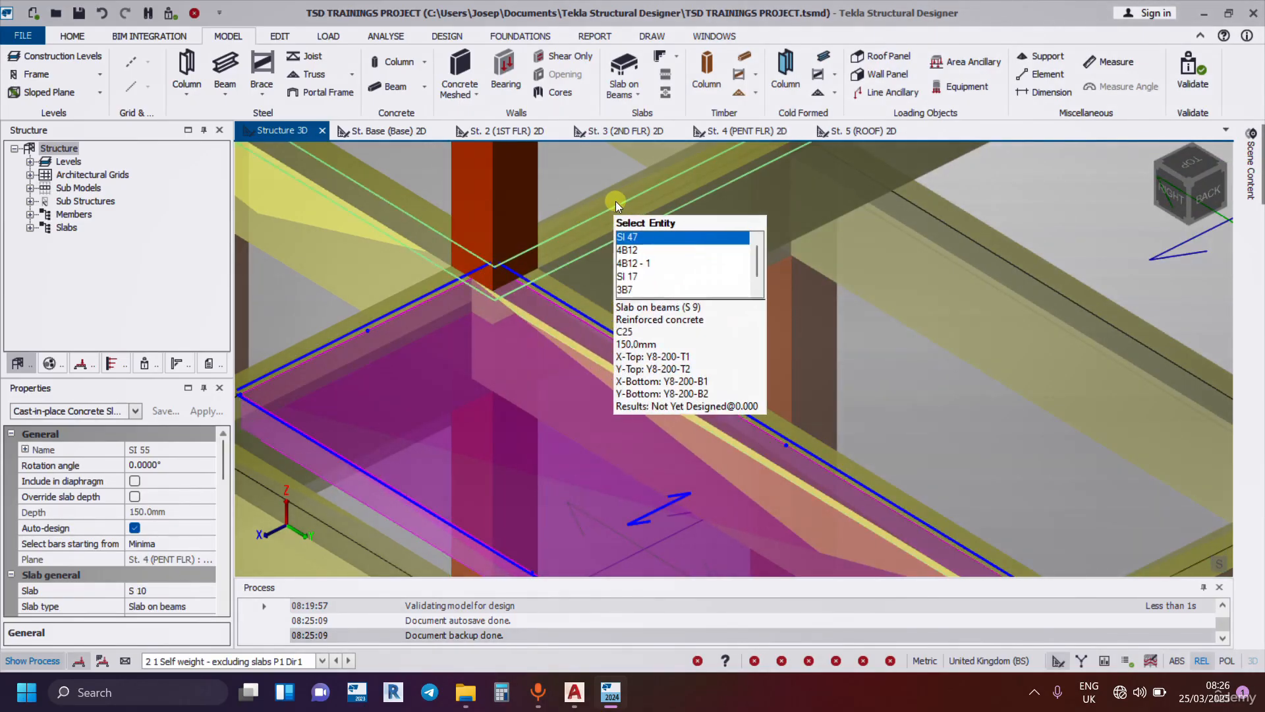
{"action": "left_click", "coordinate": [714, 265]}
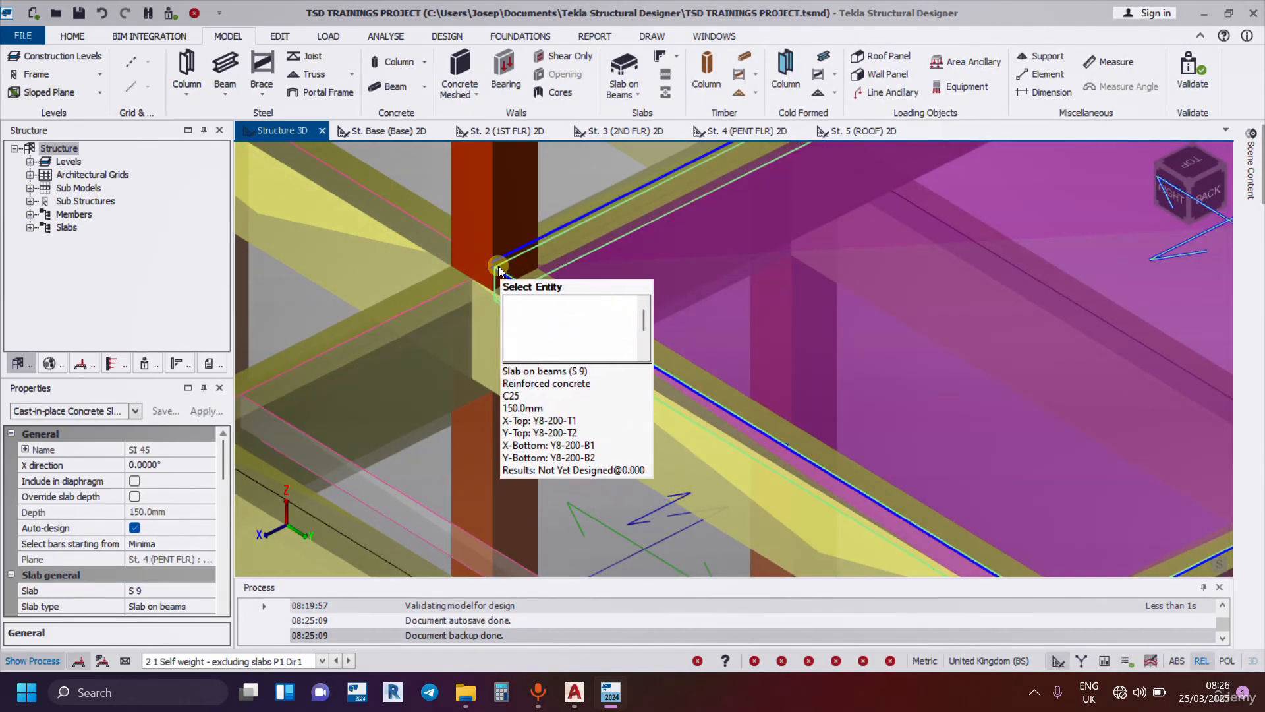
{"action": "scroll", "coordinate": [495, 268], "scroll_direction": "down", "scroll_amount": 3}
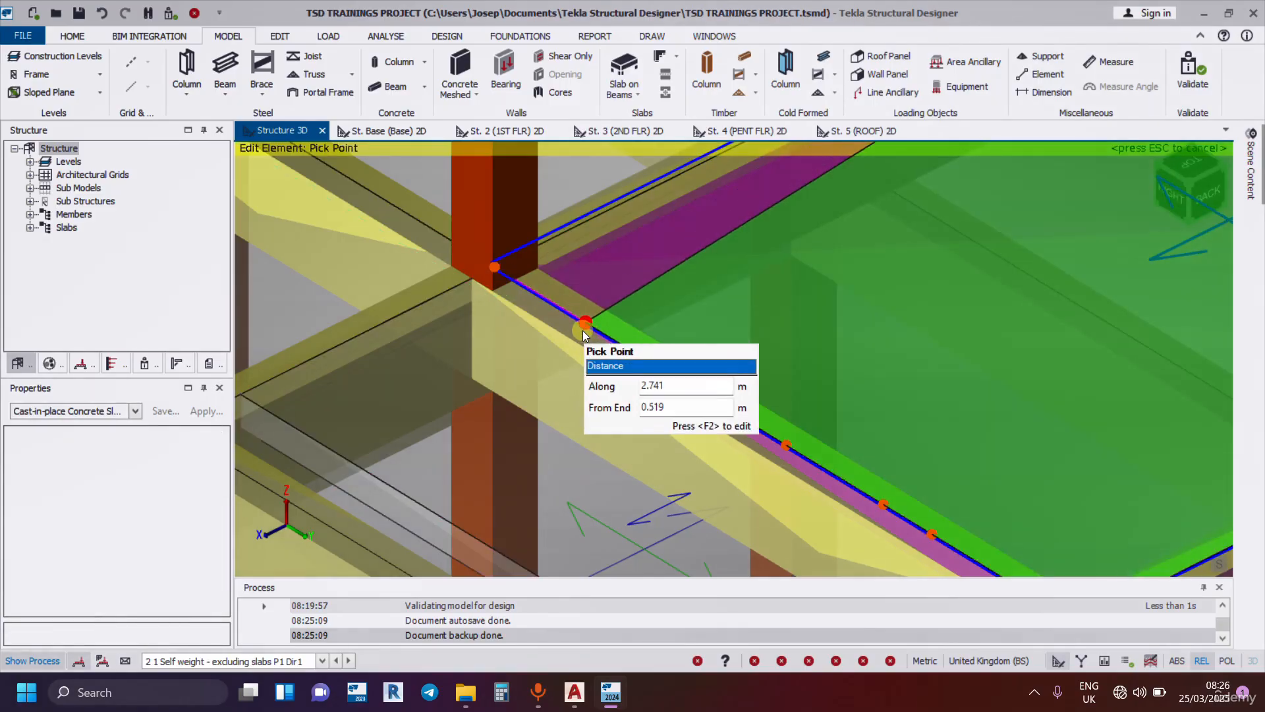
{"action": "scroll", "coordinate": [532, 268], "scroll_direction": "down", "scroll_amount": 3}
{"action": "scroll", "coordinate": [1033, 290], "scroll_direction": "down", "scroll_amount": 3}
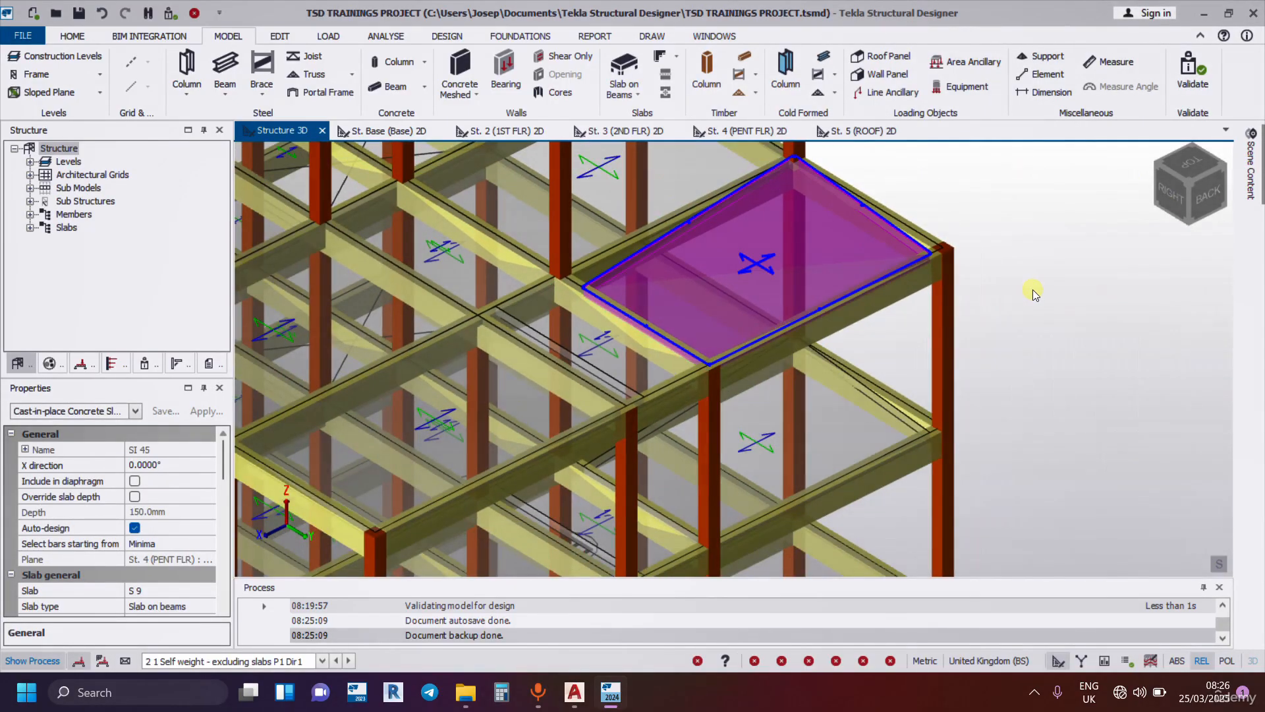
{"action": "scroll", "coordinate": [982, 293], "scroll_direction": "down", "scroll_amount": 5}
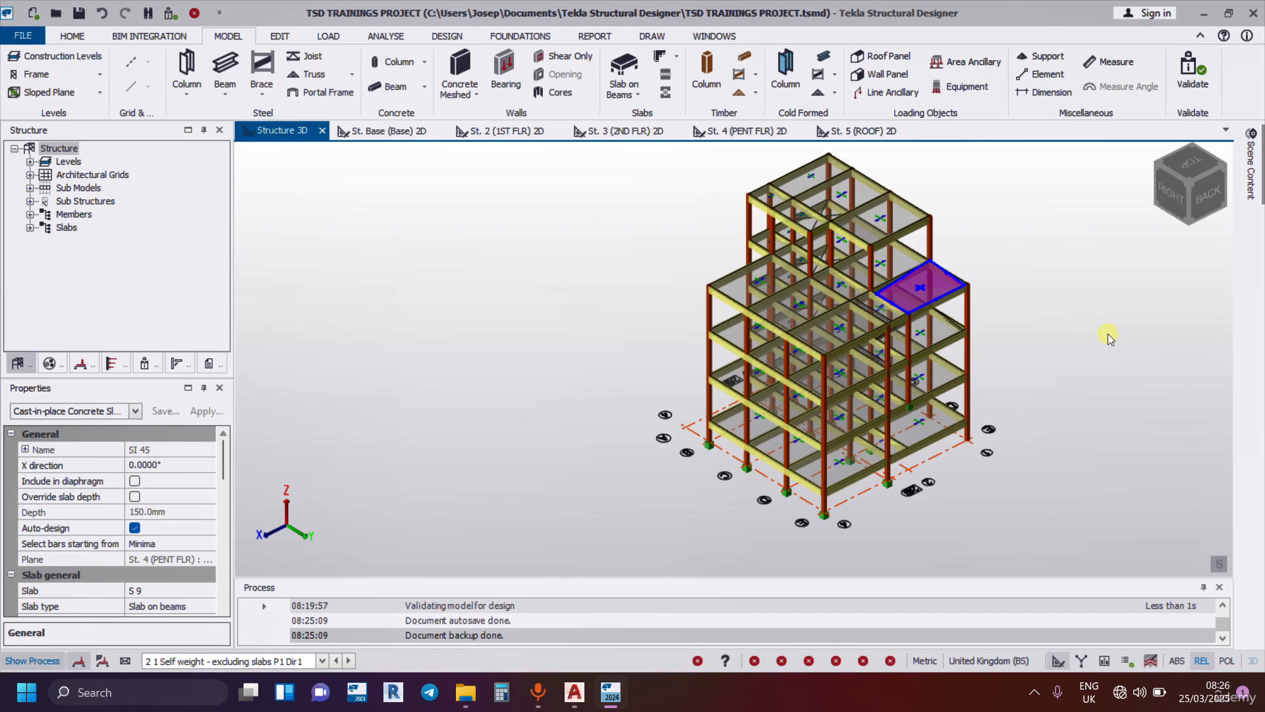
Inspect the lower-floor framing and the slab opening near grids A–B and 1–2 from the front side of the building.
{"action": "middle_click_drag", "start_coordinate": [1073, 316], "coordinate": [927, 383]}
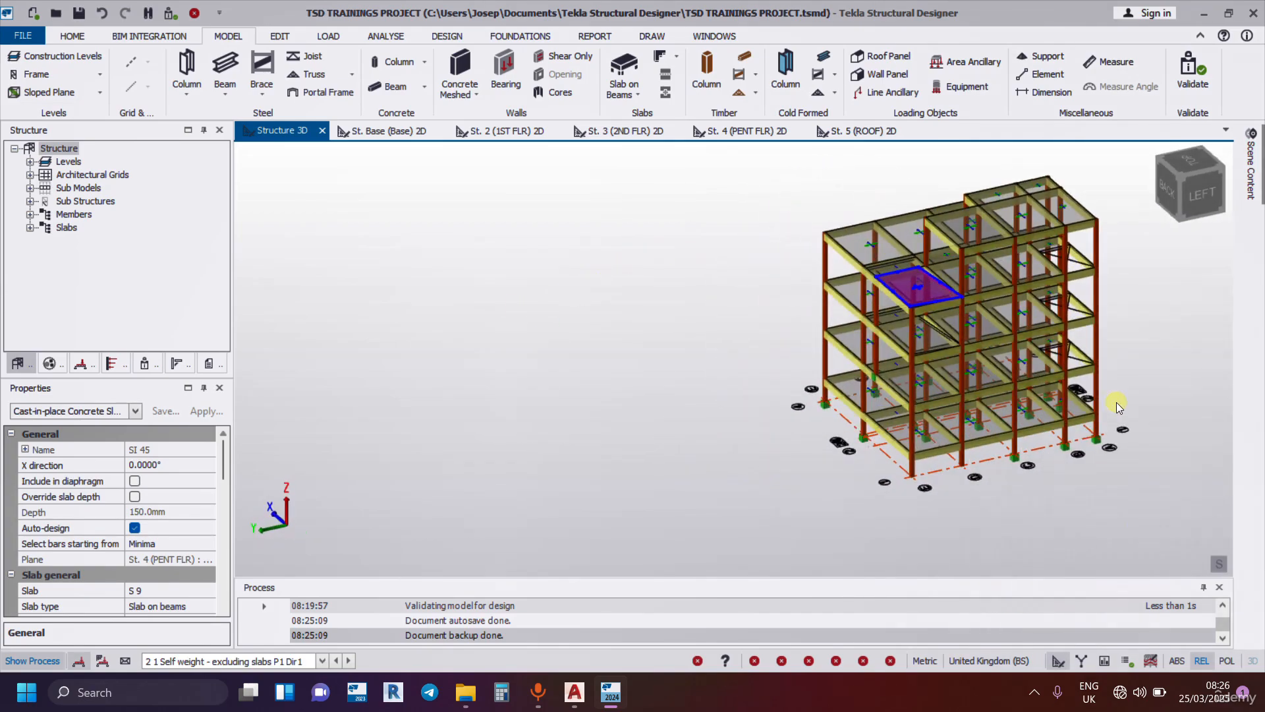
{"action": "right_click_drag", "start_coordinate": [1080, 401], "coordinate": [728, 405]}
{"action": "middle_click_drag", "start_coordinate": [1031, 461], "coordinate": [698, 366]}
{"action": "scroll", "coordinate": [698, 367], "scroll_direction": "up", "scroll_amount": 5}
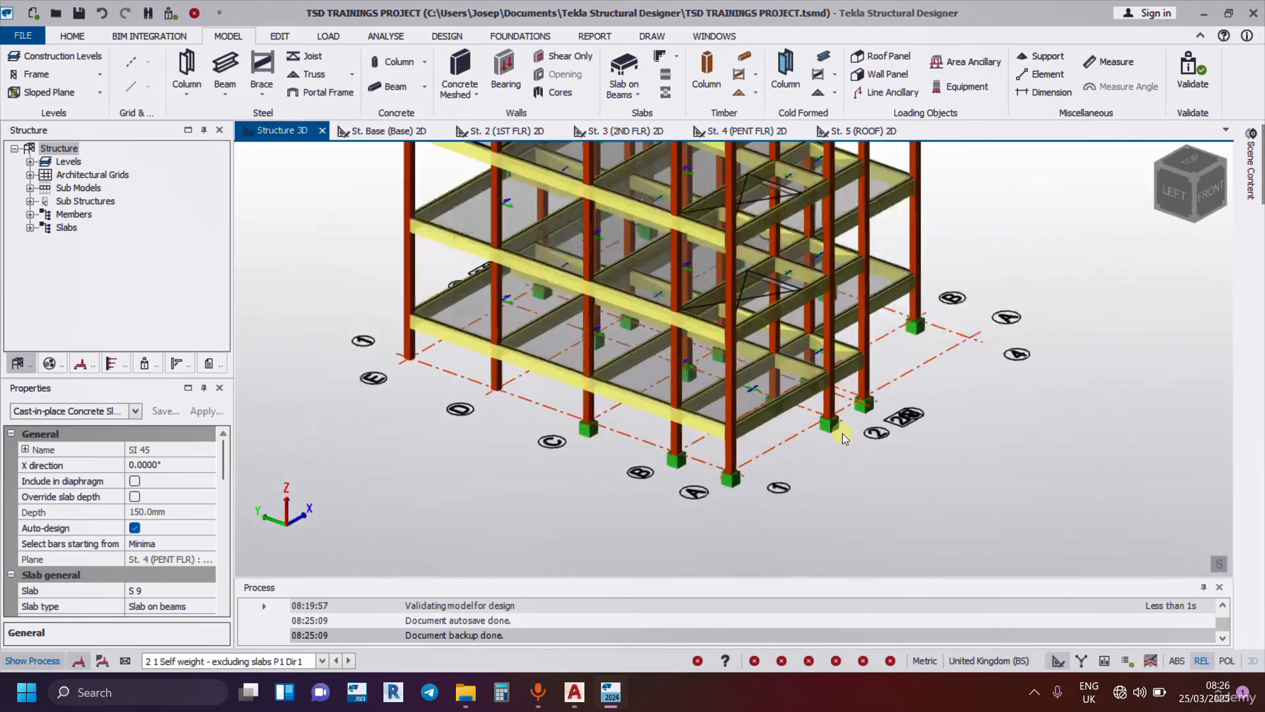
{"action": "scroll", "coordinate": [948, 279], "scroll_direction": "up", "scroll_amount": 8}
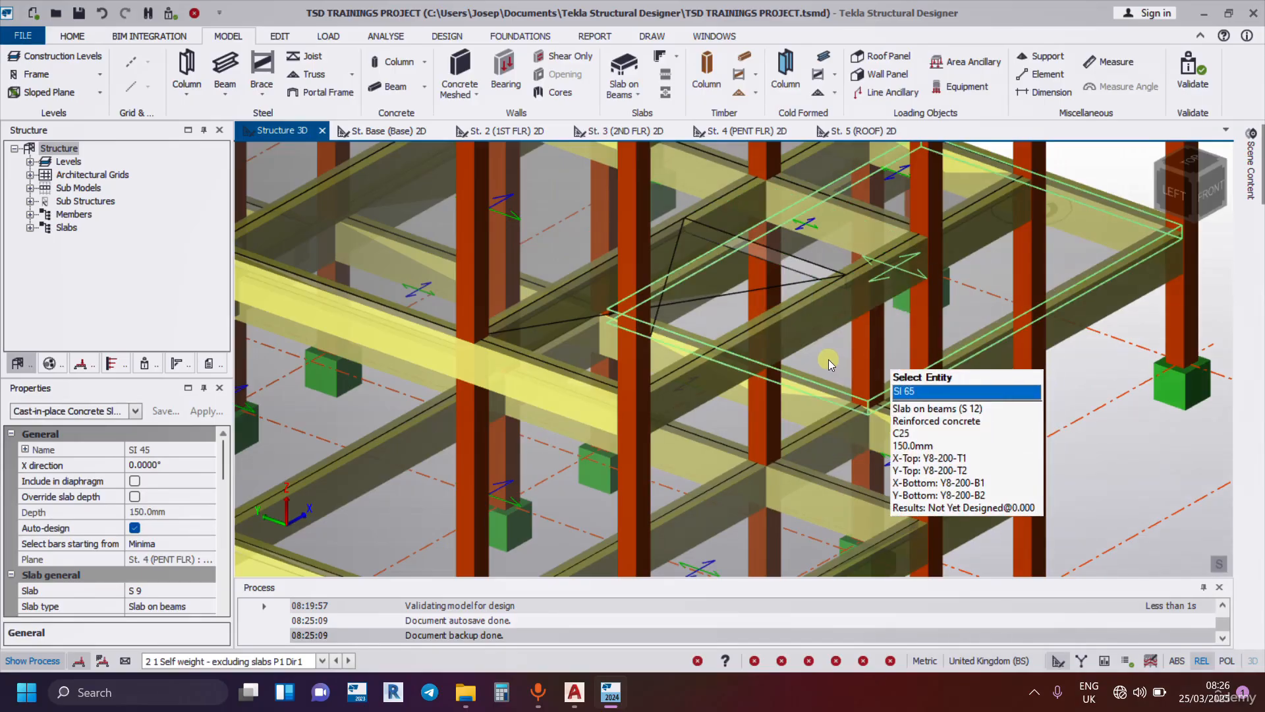
{"action": "right_click_drag", "start_coordinate": [828, 359], "coordinate": [770, 344]}
{"action": "middle_click_drag", "start_coordinate": [770, 346], "coordinate": [964, 234]}
{"action": "middle_click_drag", "start_coordinate": [502, 265], "coordinate": [718, 326]}
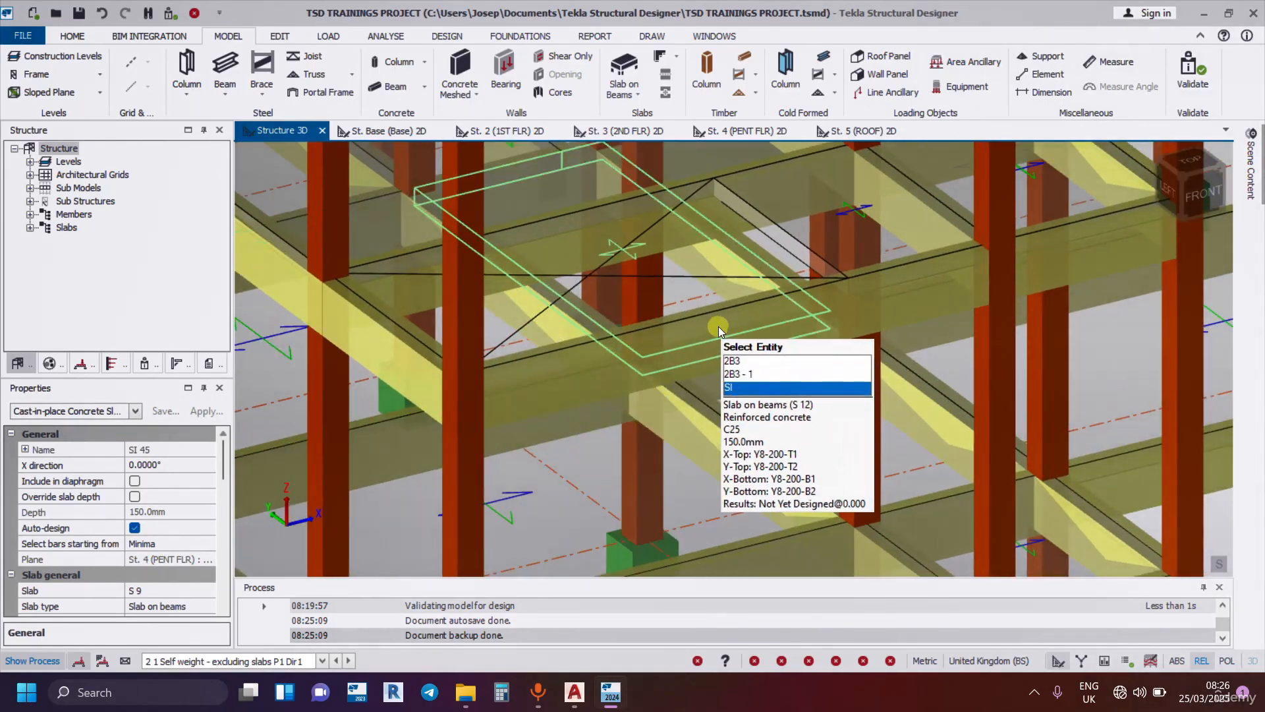
{"action": "right_click_drag", "start_coordinate": [718, 326], "coordinate": [782, 329]}
{"action": "middle_click_drag", "start_coordinate": [790, 306], "coordinate": [879, 170]}
{"action": "right_click_drag", "start_coordinate": [789, 278], "coordinate": [547, 266]}
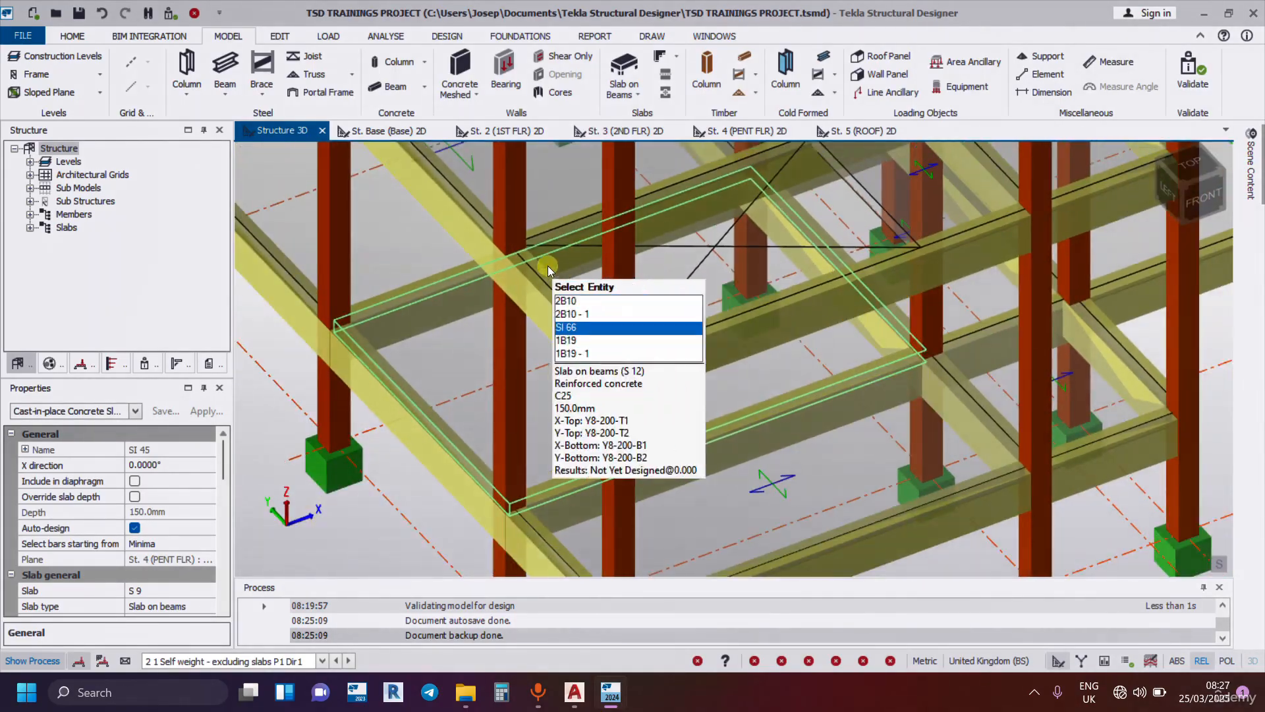
Examine up close the boundary between the crossed slab opening and the adjoining slab and beams on the first floor.
{"action": "scroll", "coordinate": [548, 266], "scroll_direction": "up", "scroll_amount": 3}
{"action": "scroll", "coordinate": [879, 341], "scroll_direction": "down", "scroll_amount": 3}
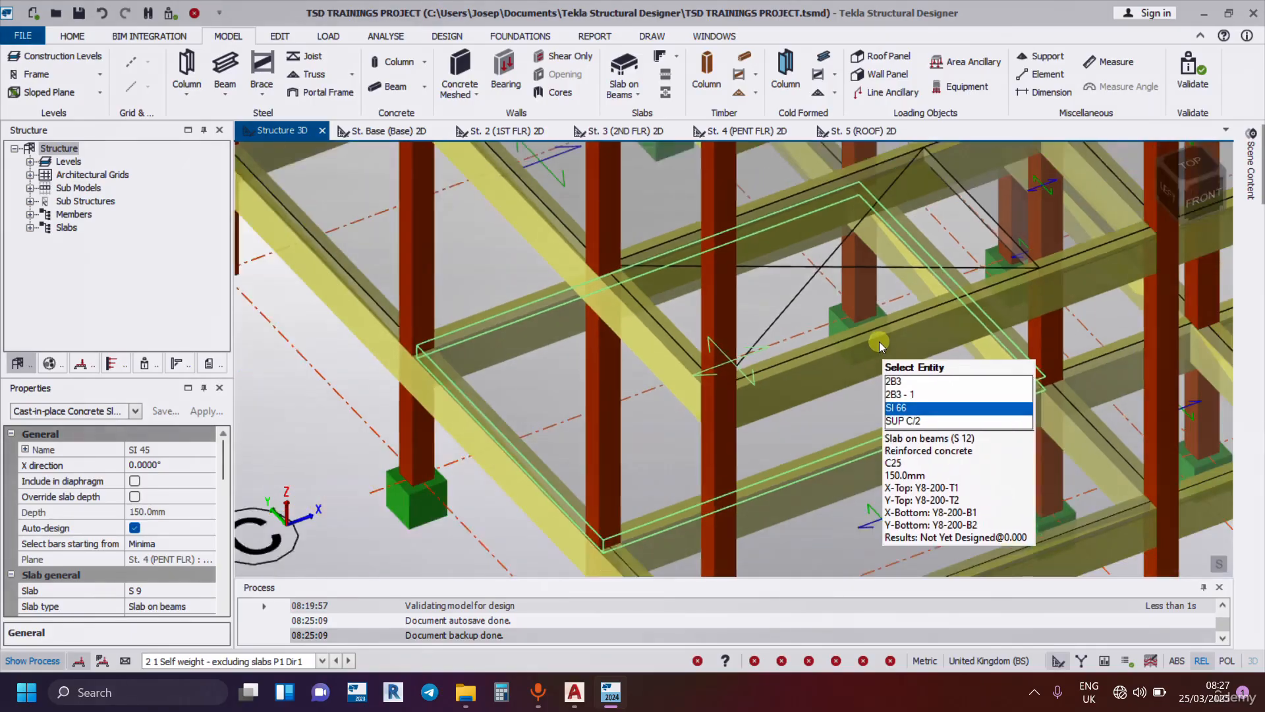
{"action": "scroll", "coordinate": [879, 340], "scroll_direction": "up", "scroll_amount": 5}
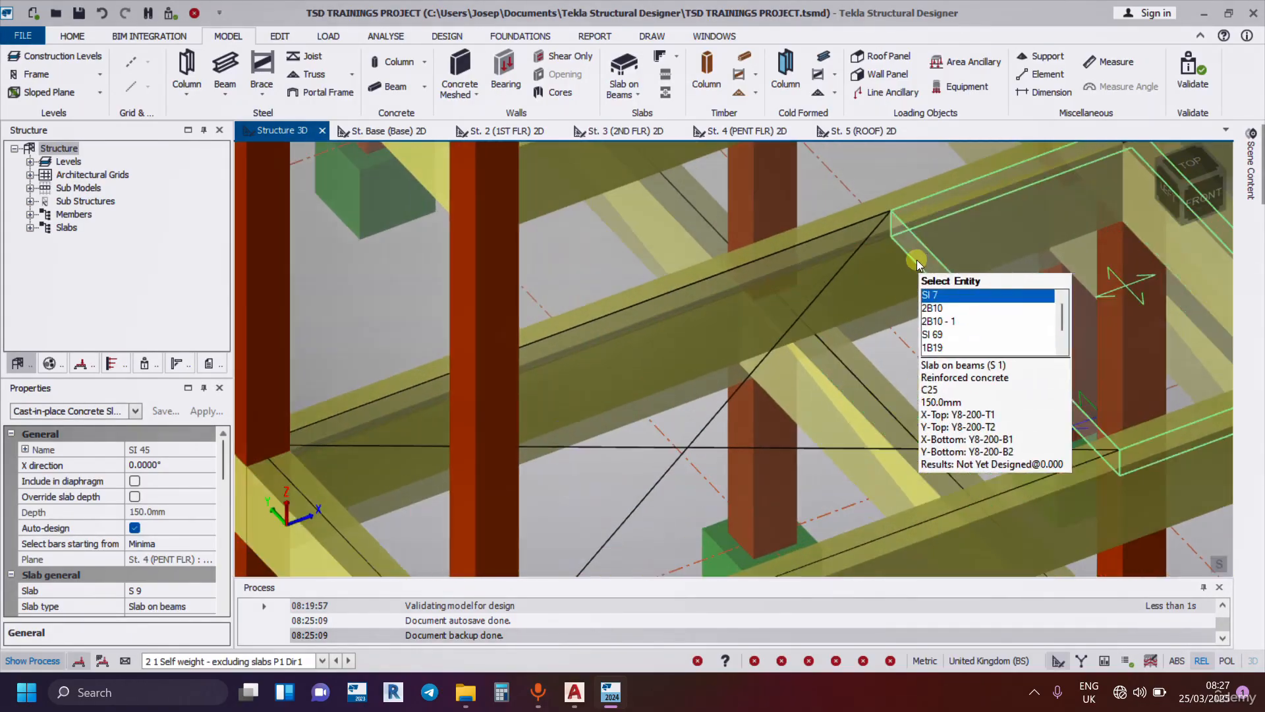
{"action": "scroll", "coordinate": [982, 414], "scroll_direction": "down", "scroll_amount": 3}
{"action": "right_click_drag", "start_coordinate": [955, 417], "coordinate": [932, 333]}
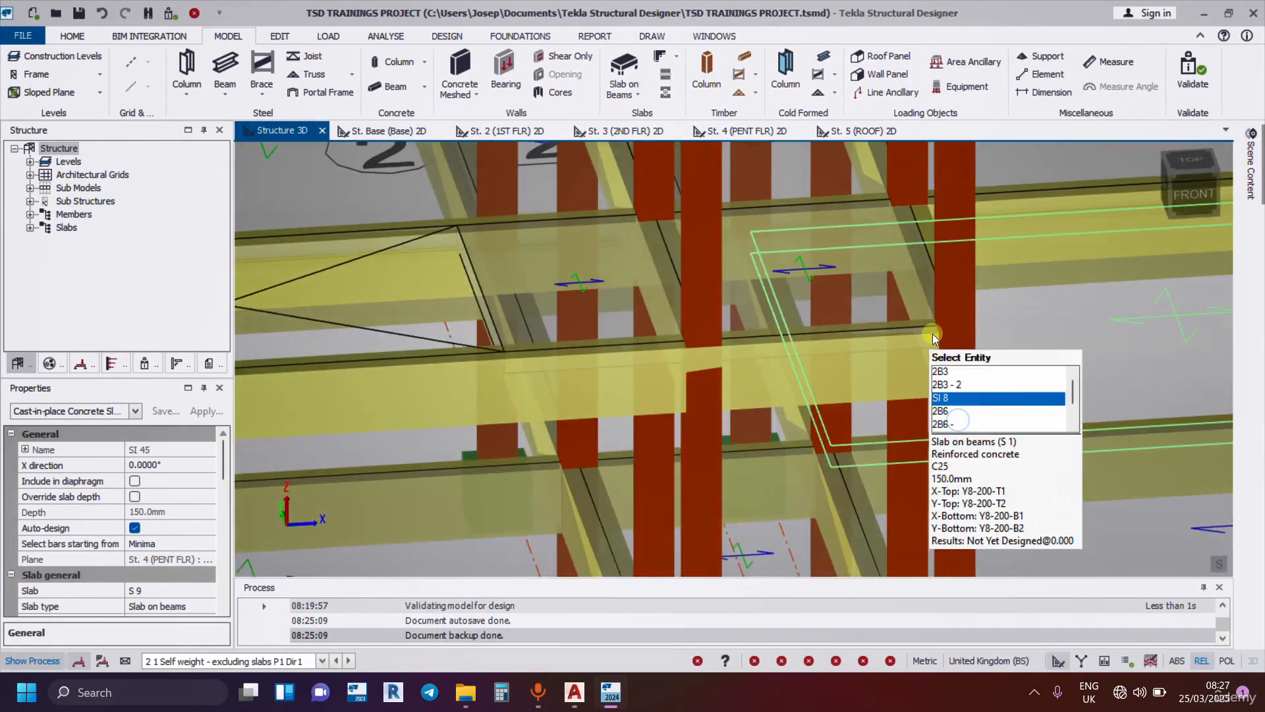
{"action": "scroll", "coordinate": [932, 334], "scroll_direction": "down", "scroll_amount": 3}
{"action": "scroll", "coordinate": [827, 403], "scroll_direction": "up", "scroll_amount": 5}
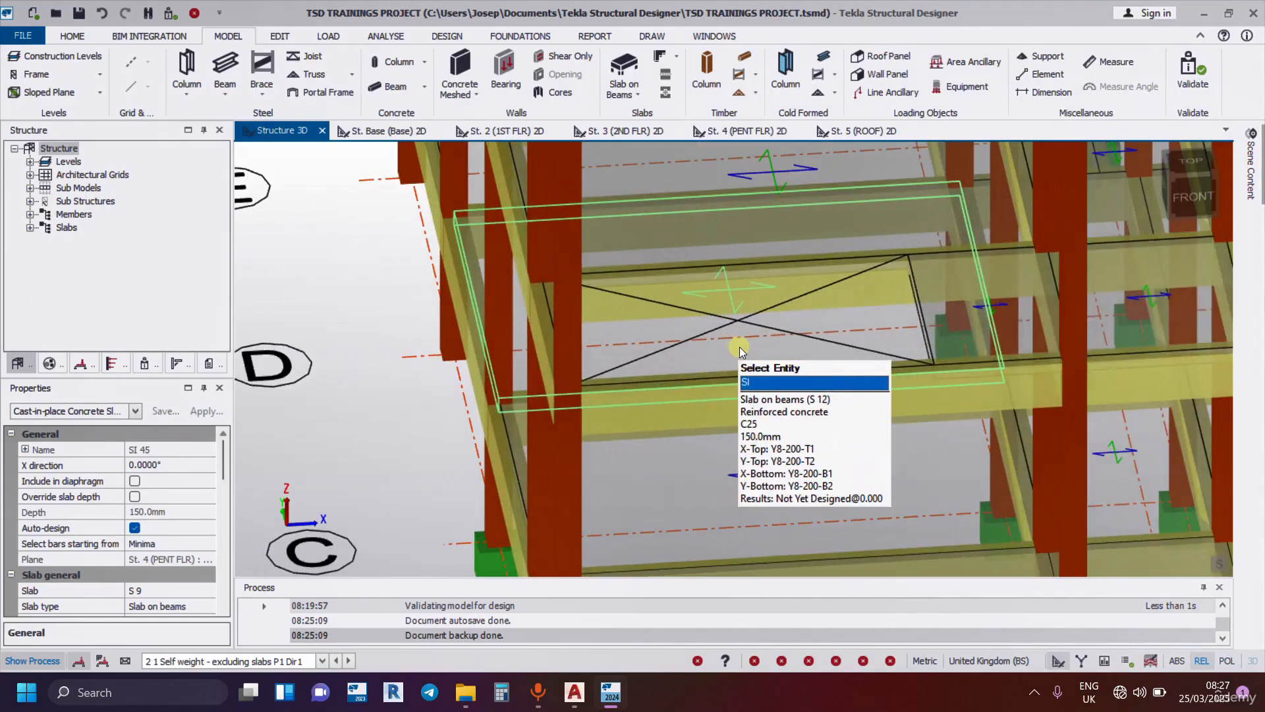
{"action": "scroll", "coordinate": [739, 347], "scroll_direction": "up", "scroll_amount": 2}
{"action": "scroll", "coordinate": [1047, 228], "scroll_direction": "up", "scroll_amount": 2}
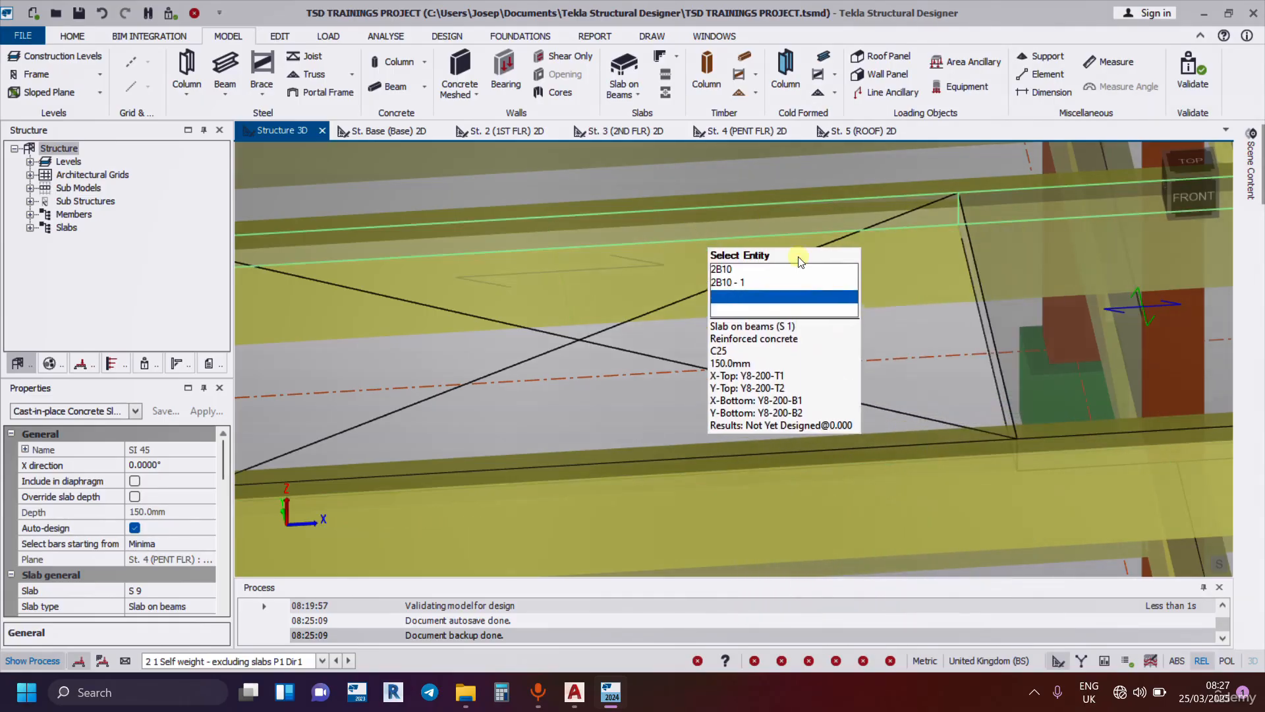
{"action": "scroll", "coordinate": [890, 399], "scroll_direction": "down", "scroll_amount": 5}
{"action": "scroll", "coordinate": [867, 382], "scroll_direction": "down", "scroll_amount": 3}
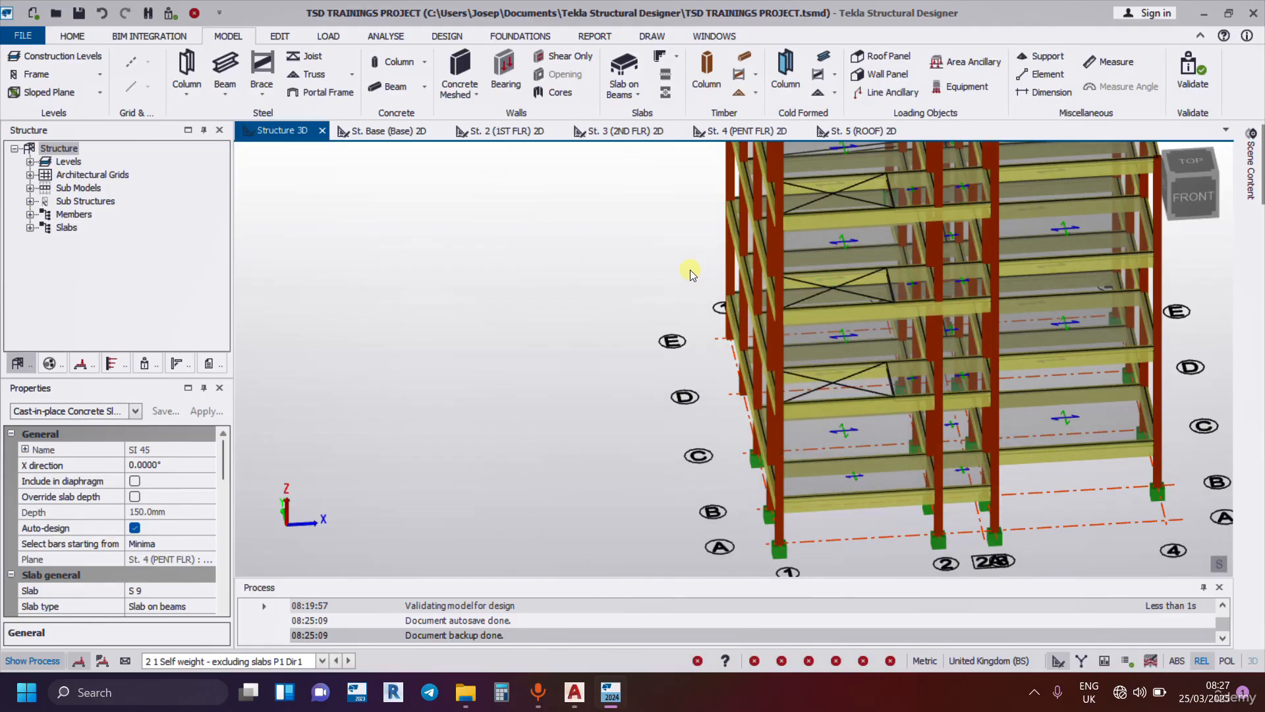
{"action": "scroll", "coordinate": [685, 280], "scroll_direction": "down", "scroll_amount": 5}
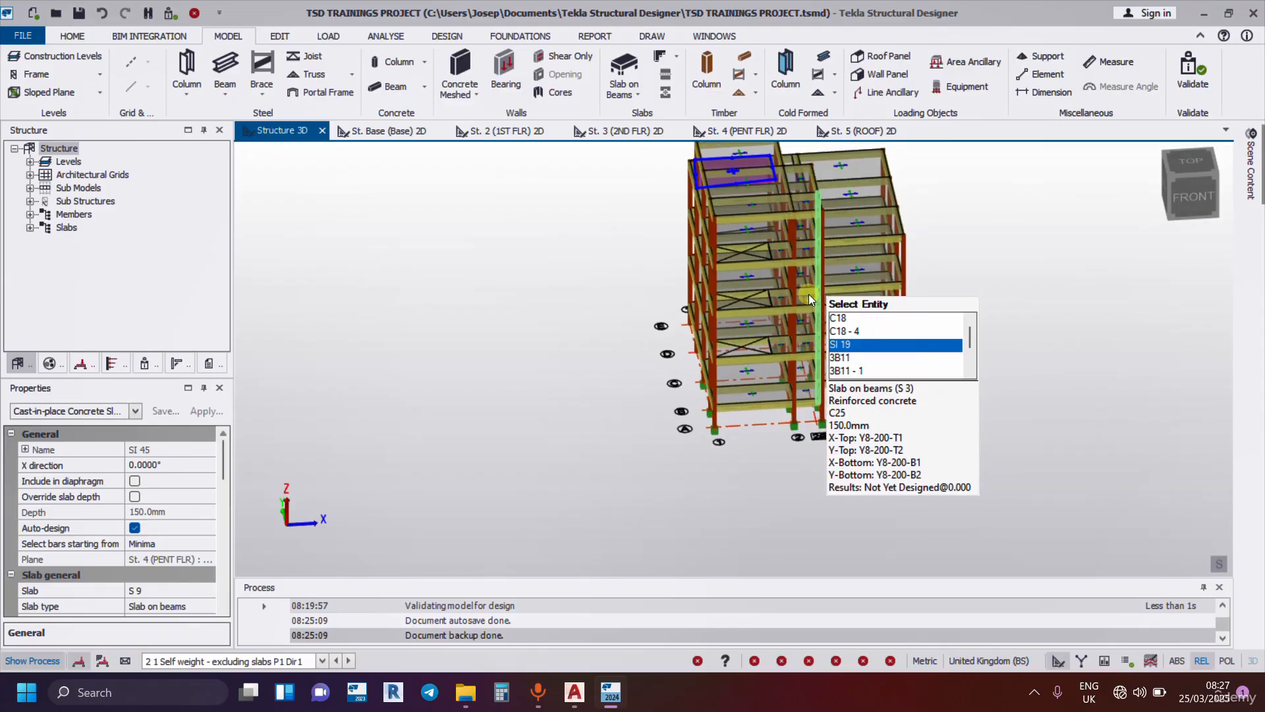
Clear the slab selection and open the St. 2 (1ST FLR) floor plan.
{"action": "middle_click_drag", "start_coordinate": [809, 293], "coordinate": [776, 335]}
{"action": "right_click_drag", "start_coordinate": [547, 491], "coordinate": [990, 571]}
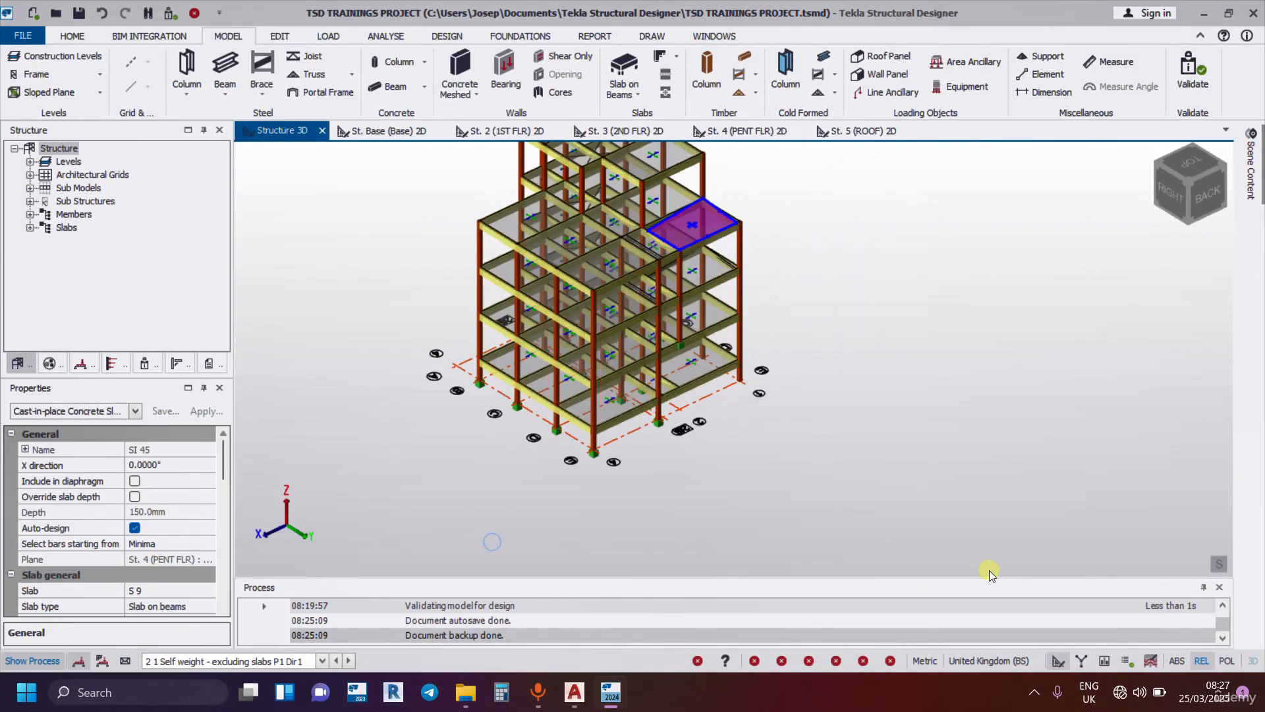
{"action": "scroll", "coordinate": [624, 372], "scroll_direction": "up", "scroll_amount": 10}
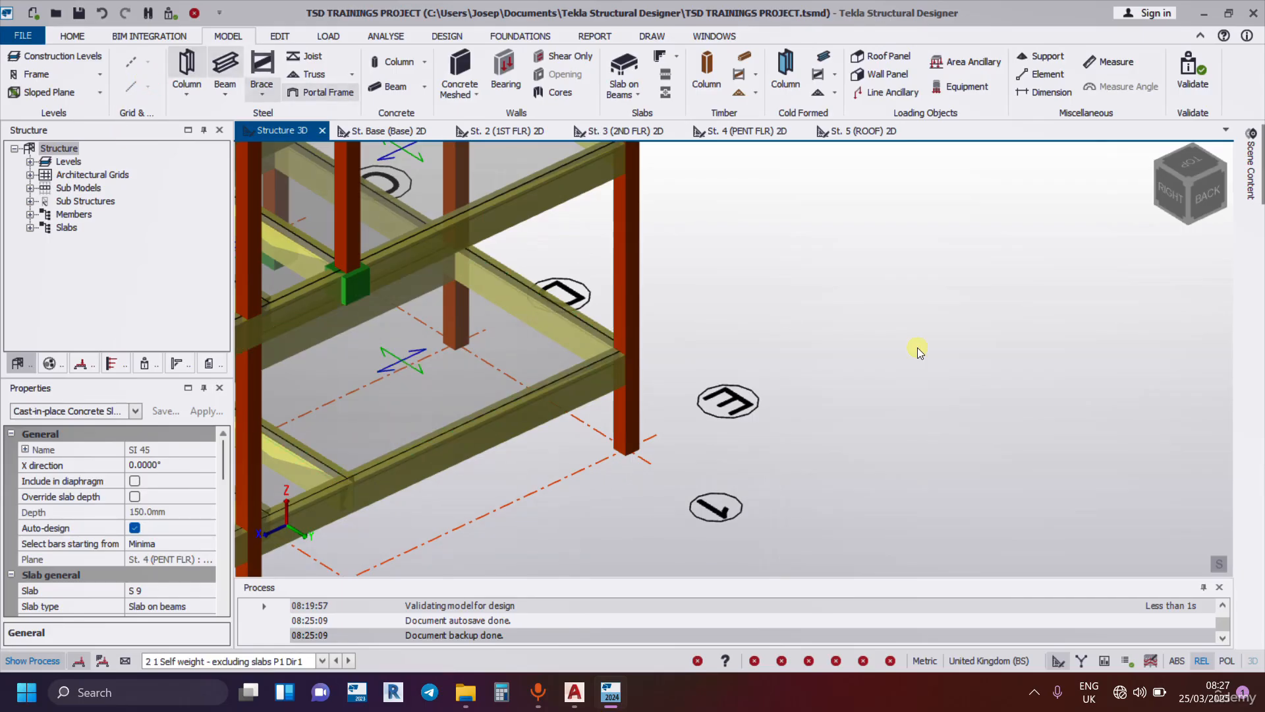
{"action": "left_click", "coordinate": [839, 326]}
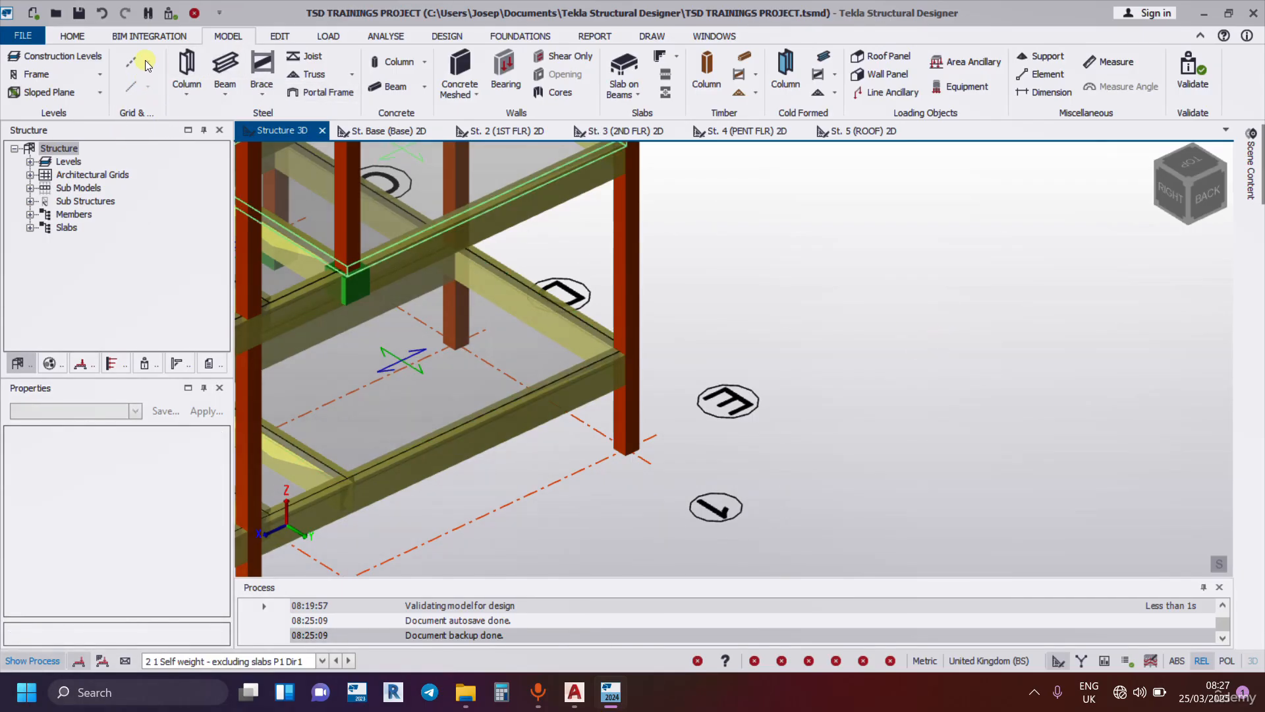
{"action": "left_click", "coordinate": [222, 37]}
{"action": "scroll", "coordinate": [861, 330], "scroll_direction": "down", "scroll_amount": 6}
{"action": "left_click", "coordinate": [523, 131]}
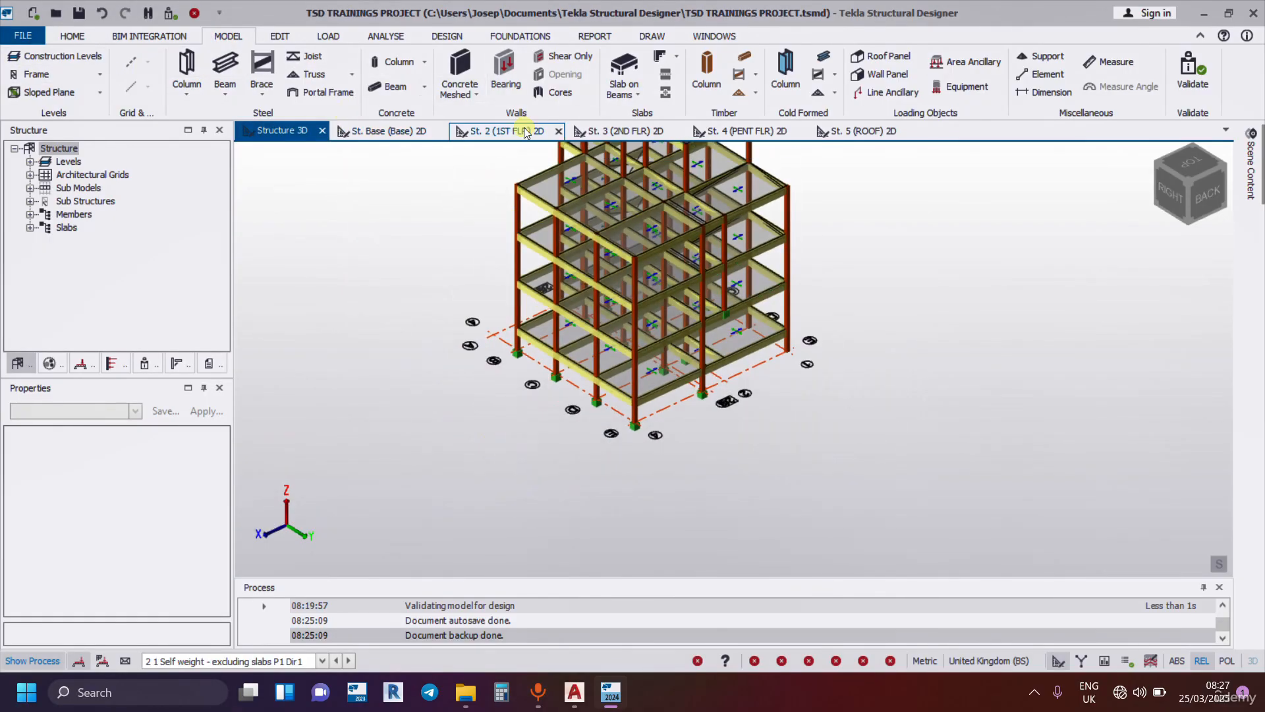
{"action": "scroll", "coordinate": [699, 284], "scroll_direction": "down", "scroll_amount": 5}
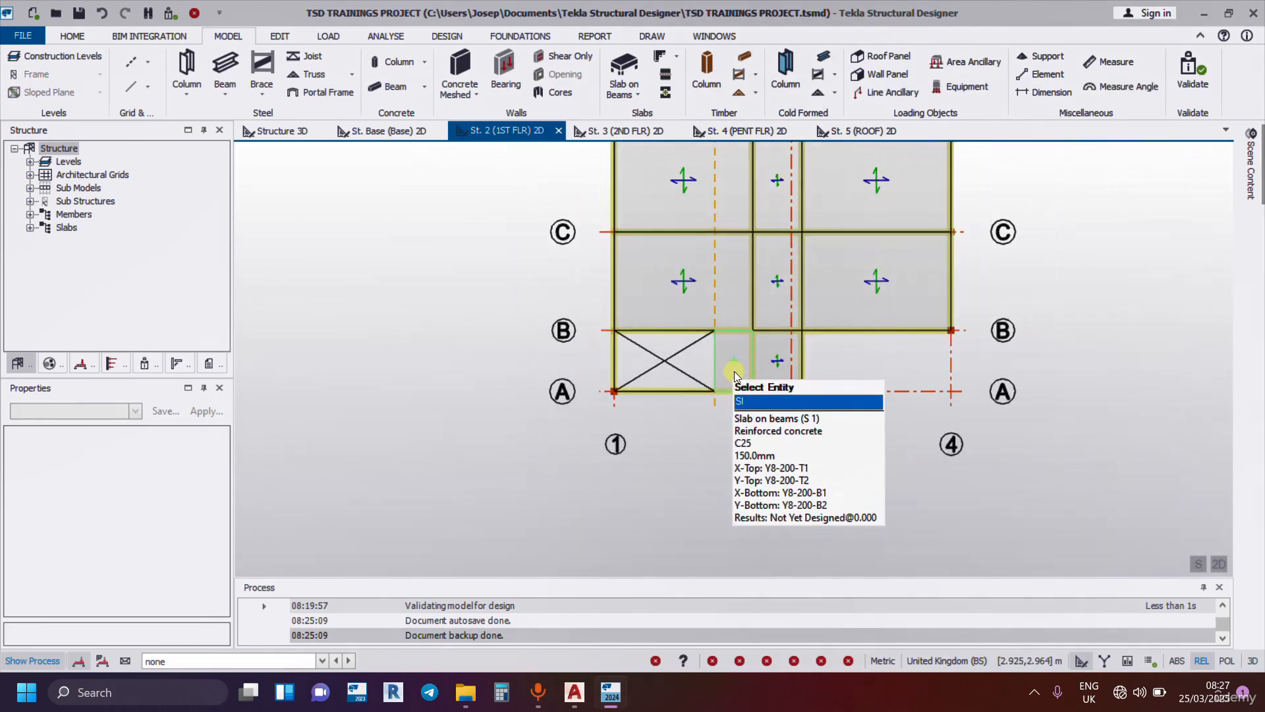
{"action": "middle_click_drag", "start_coordinate": [688, 272], "coordinate": [661, 270]}
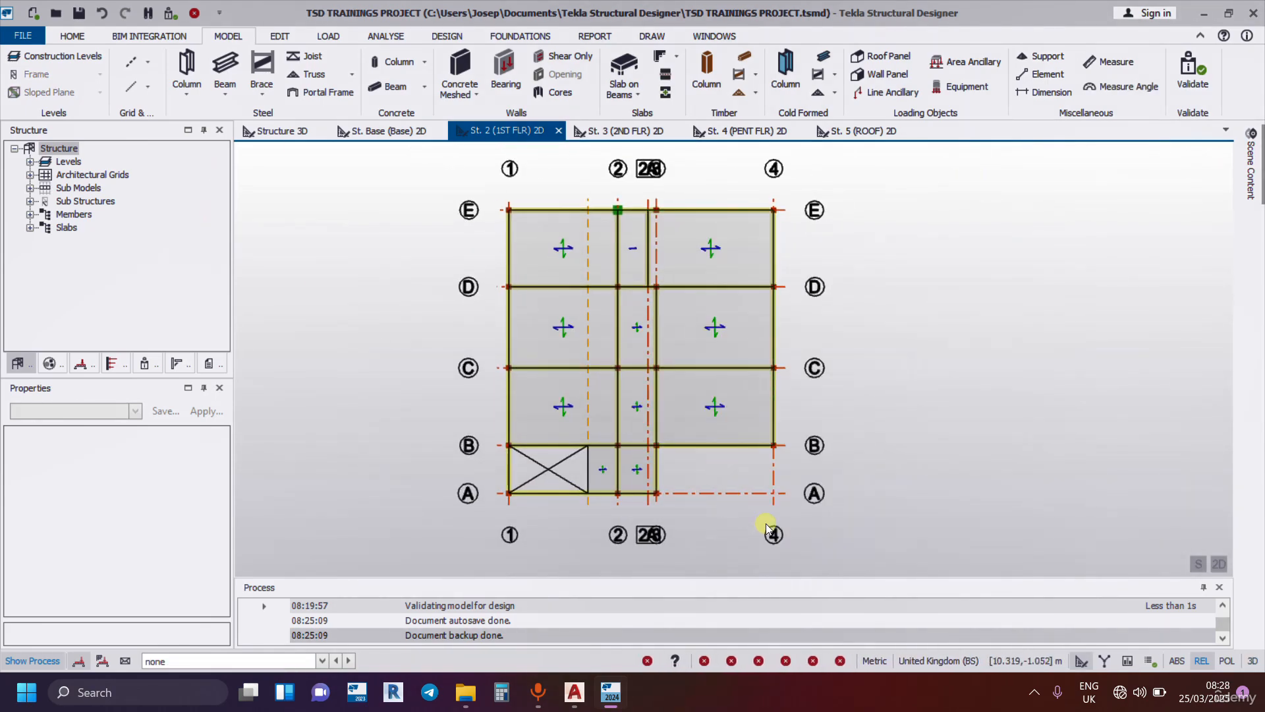
{"action": "scroll", "coordinate": [771, 526], "scroll_direction": "up", "scroll_amount": 1}
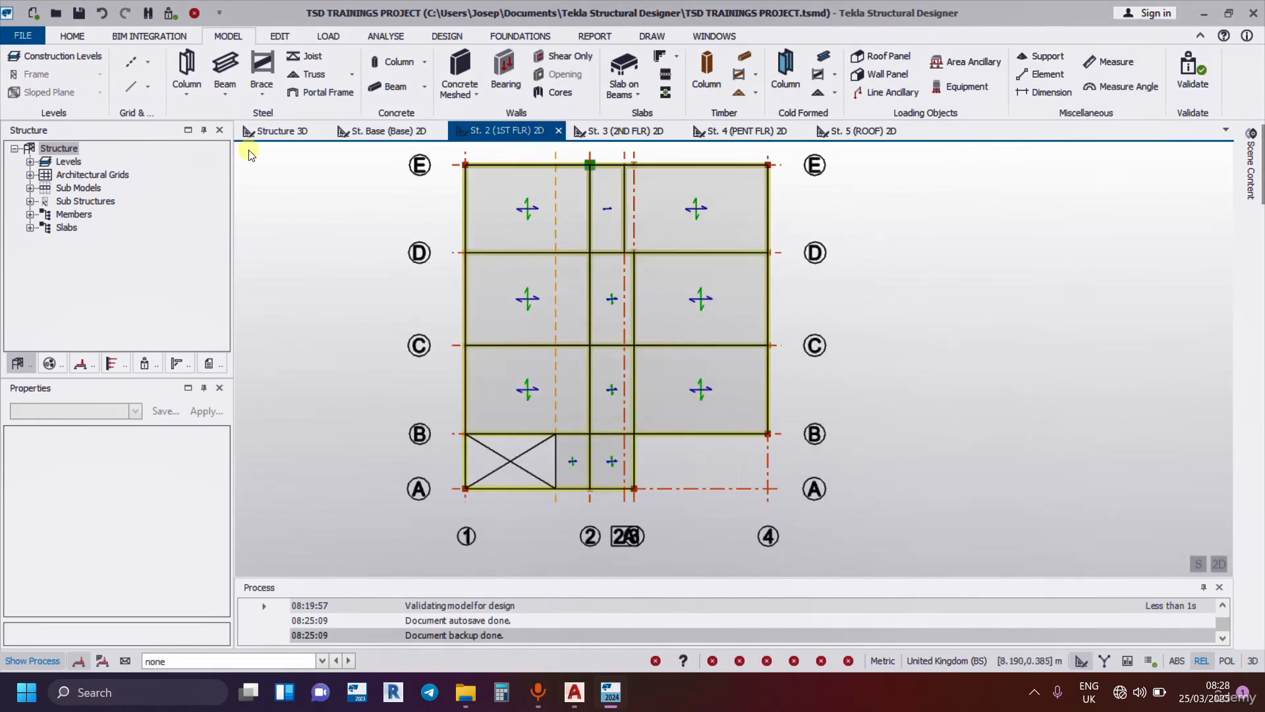
Add a parallel copy of grid line 4 at a distance of 1000 m on the first-floor plan.
{"action": "left_click", "coordinate": [147, 64]}
{"action": "left_click", "coordinate": [164, 124]}
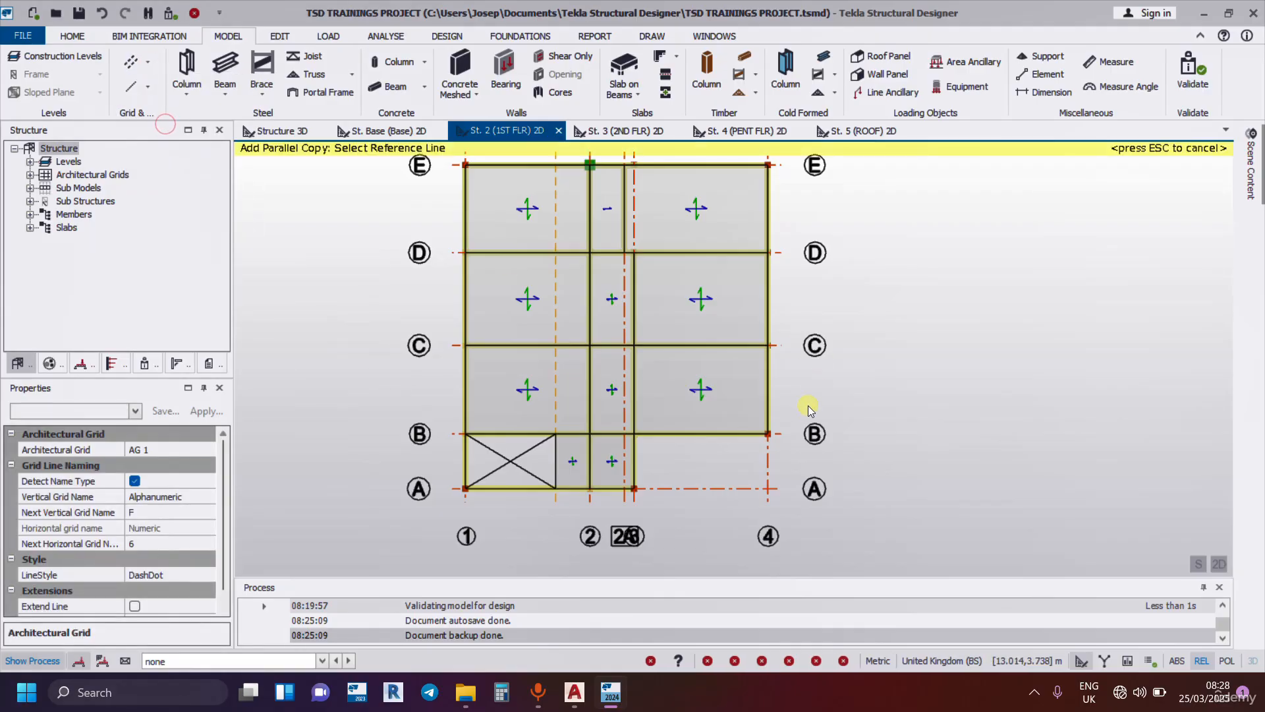
{"action": "left_click", "coordinate": [767, 459]}
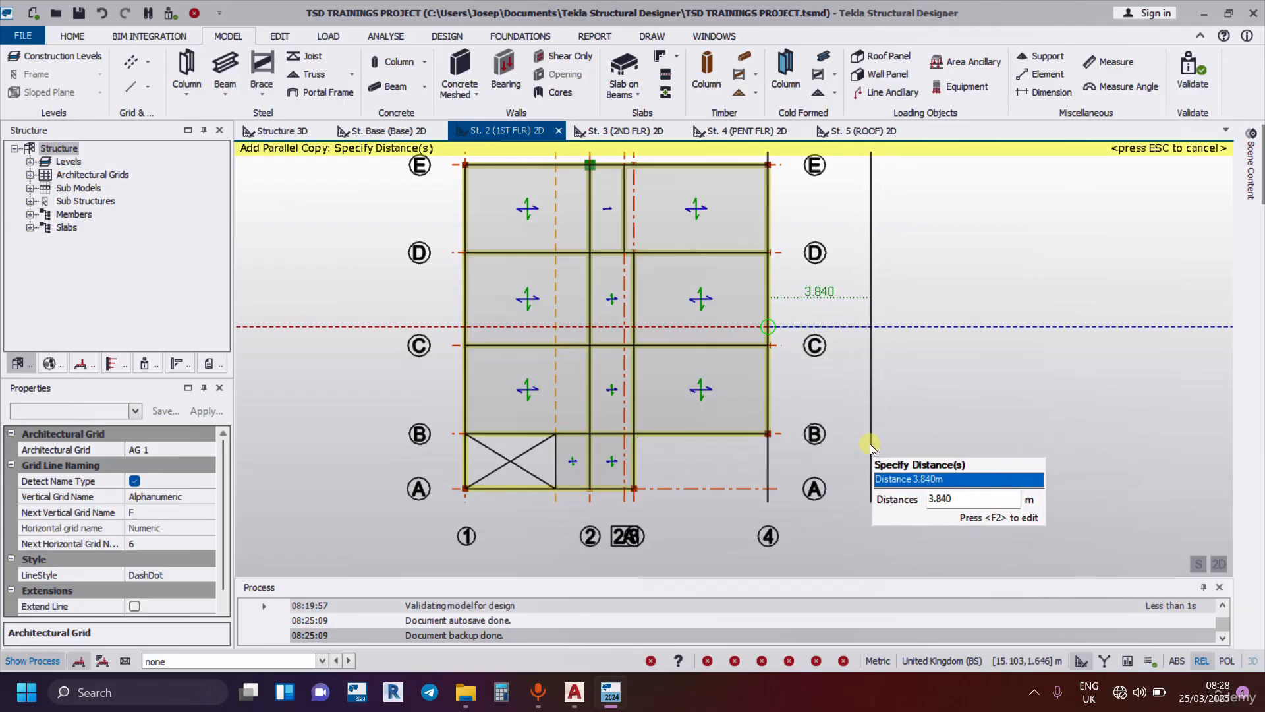
{"action": "key", "text": "F2"}
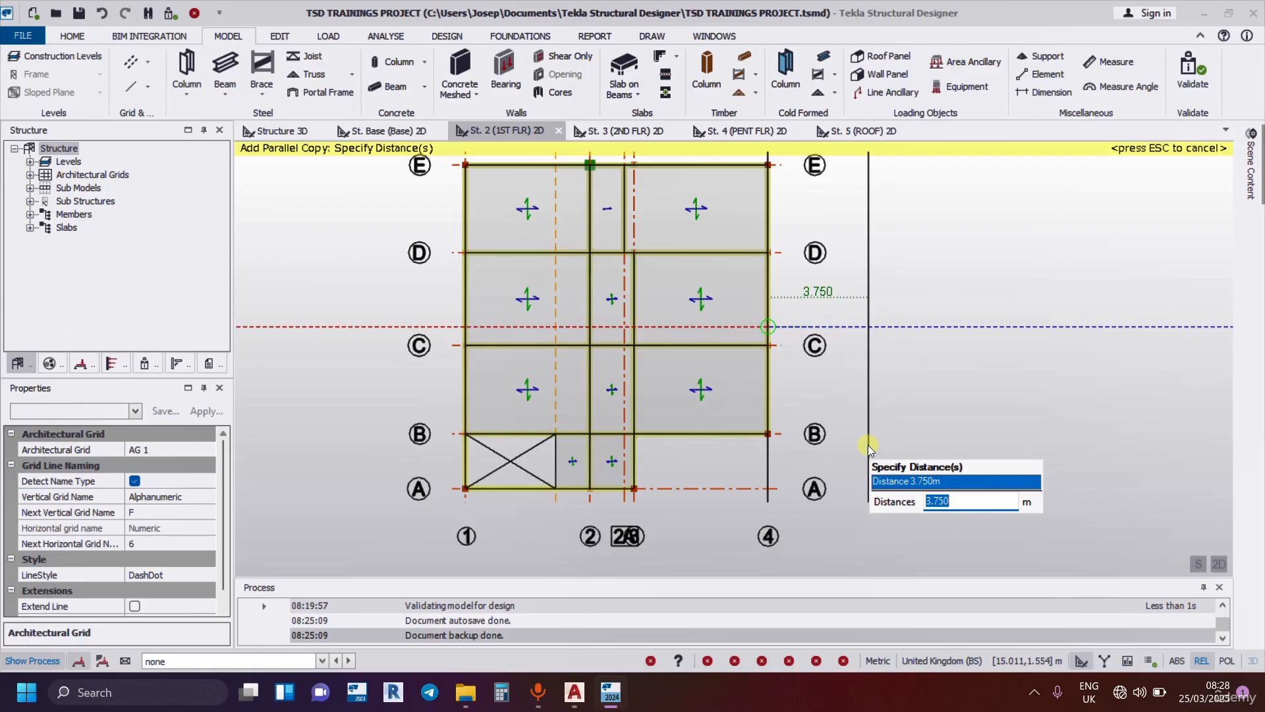
{"action": "type", "text": "1000"}
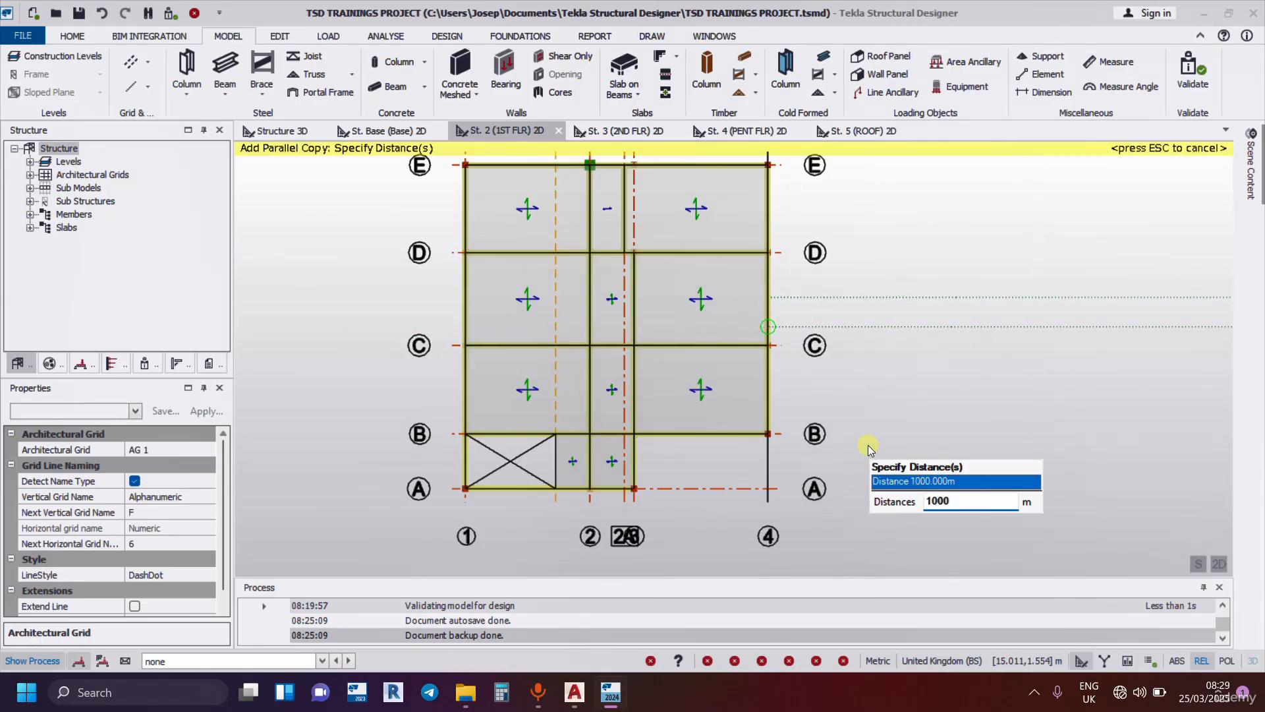
{"action": "key", "text": "Return"}
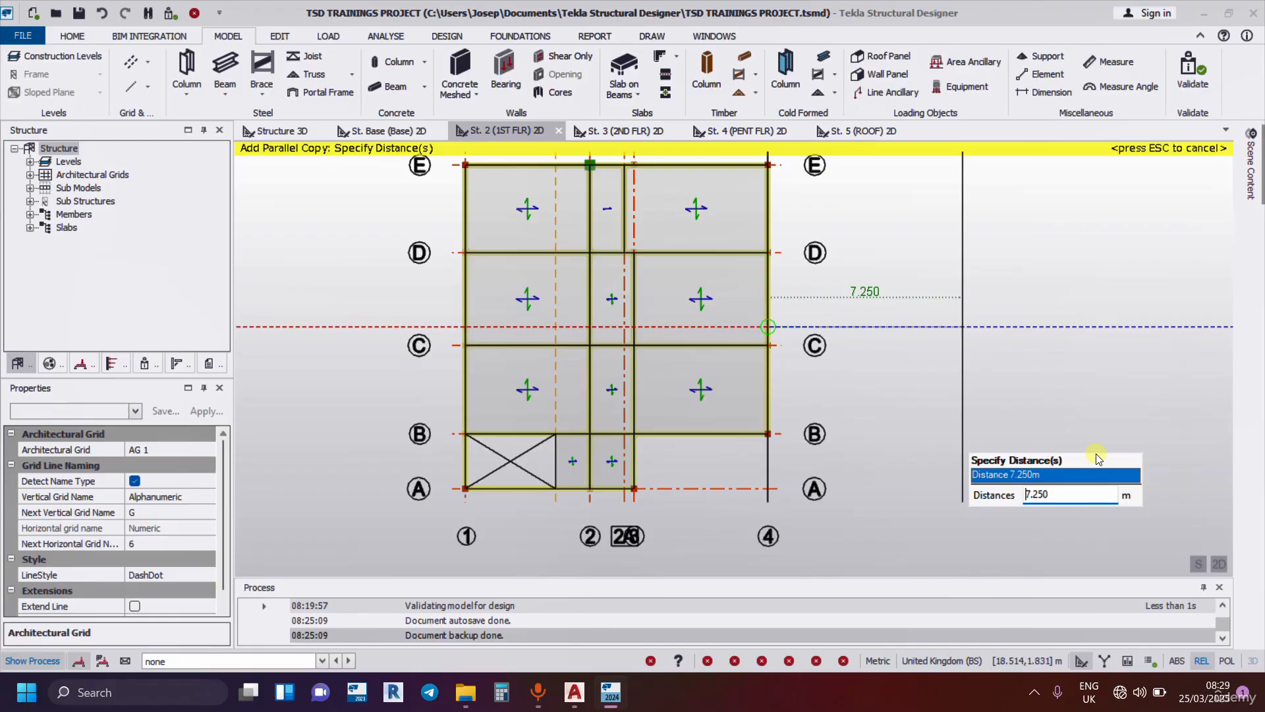
{"action": "key", "text": "Escape"}
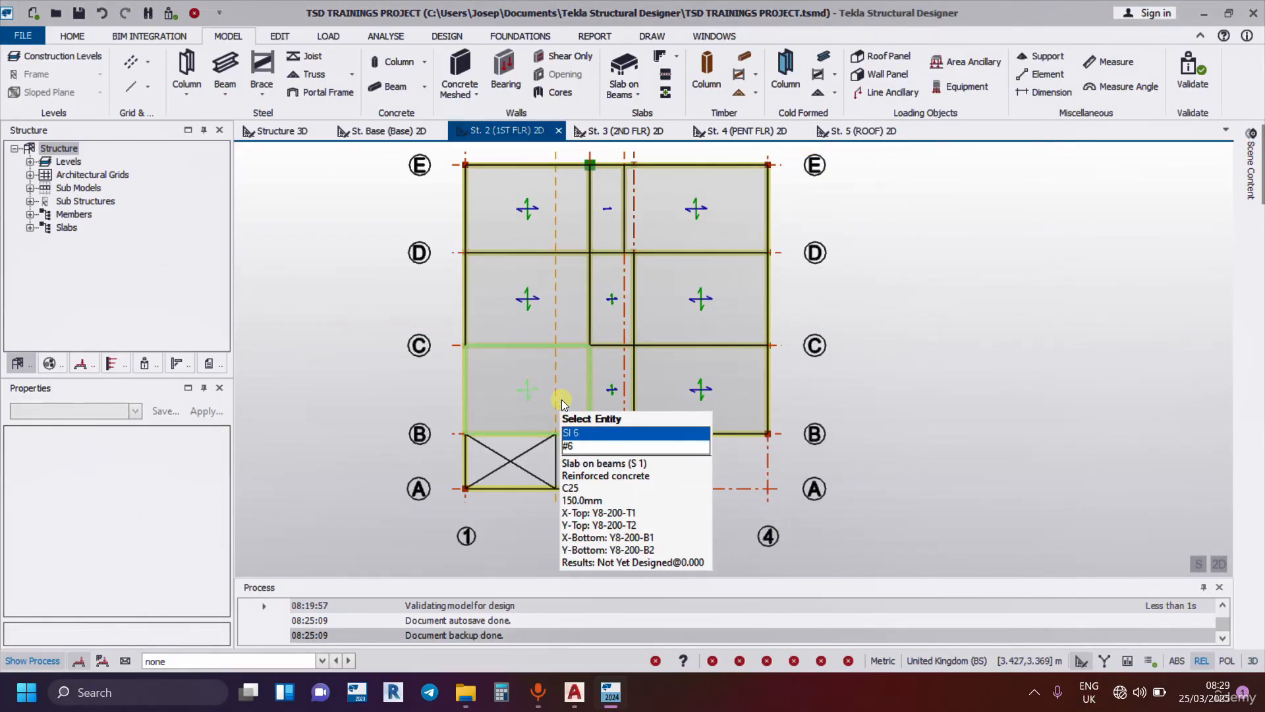
Check where the distant new grid line lies relative to the building plan.
{"action": "scroll", "coordinate": [616, 398], "scroll_direction": "down", "scroll_amount": 5}
{"action": "scroll", "coordinate": [616, 398], "scroll_direction": "down", "scroll_amount": 5}
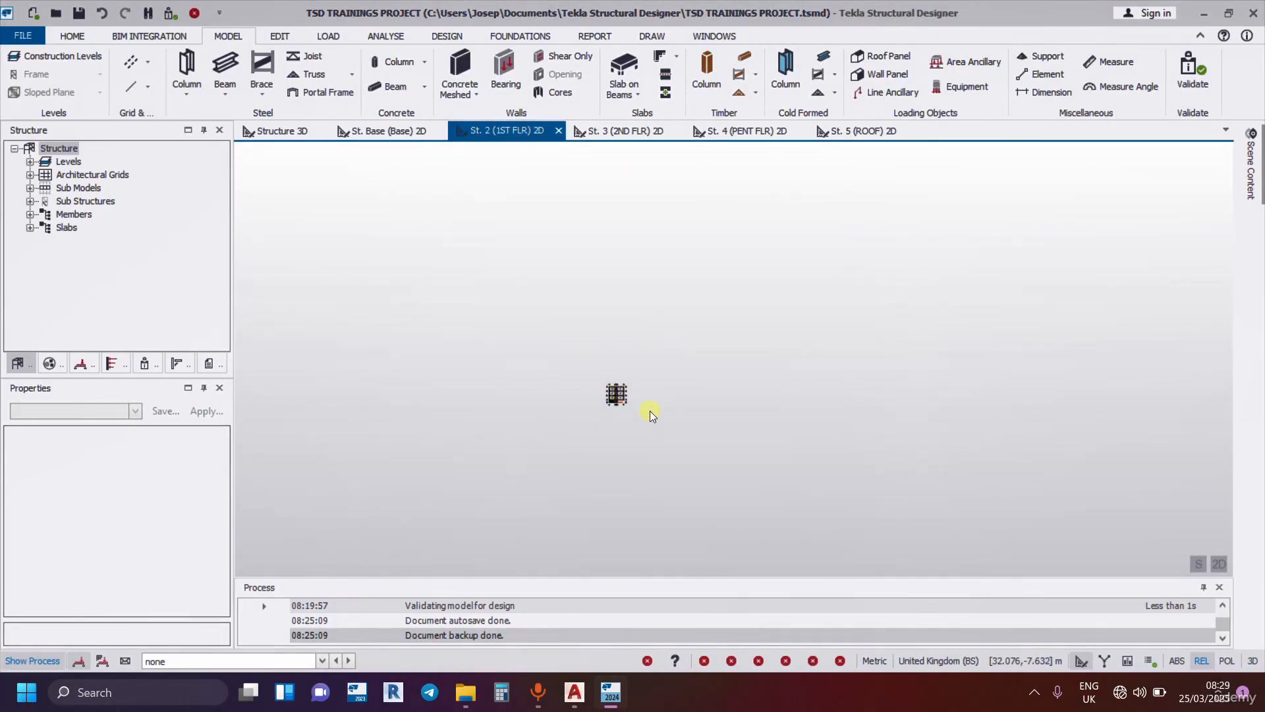
{"action": "scroll", "coordinate": [423, 408], "scroll_direction": "down", "scroll_amount": 3}
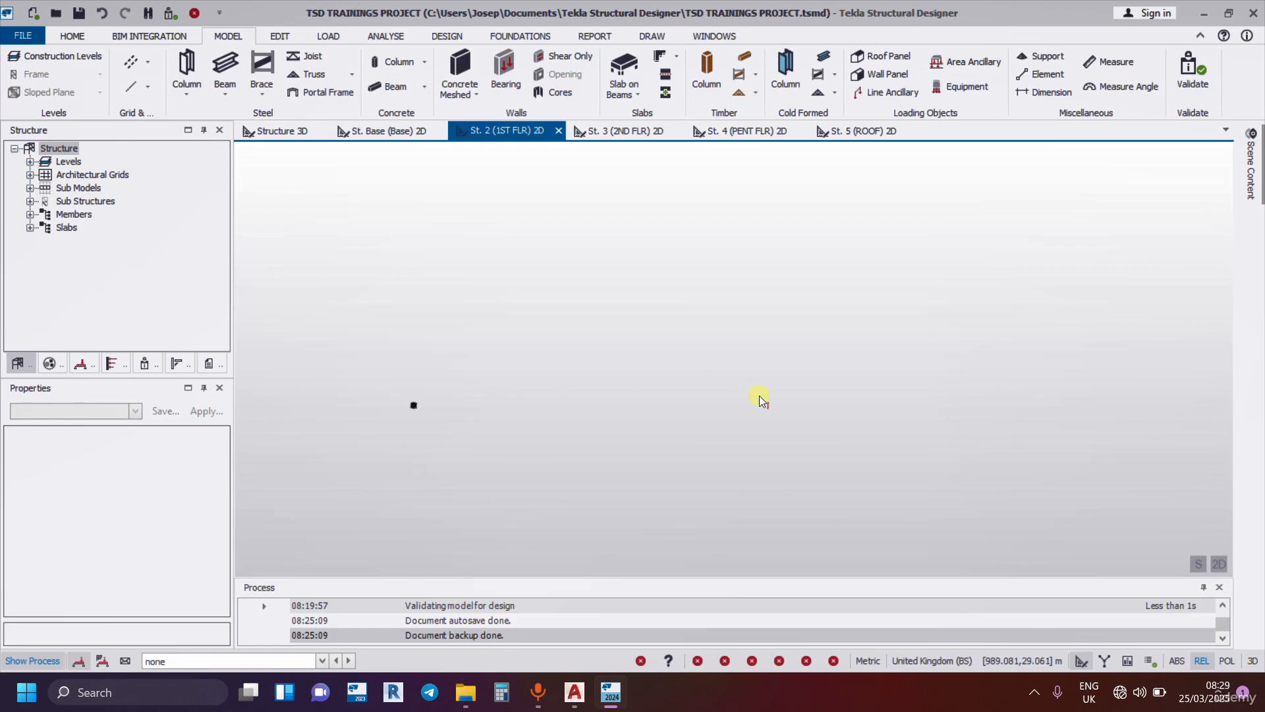
{"action": "scroll", "coordinate": [827, 390], "scroll_direction": "down", "scroll_amount": 5}
{"action": "scroll", "coordinate": [827, 389], "scroll_direction": "up", "scroll_amount": 2}
{"action": "scroll", "coordinate": [438, 409], "scroll_direction": "up", "scroll_amount": 8}
{"action": "scroll", "coordinate": [575, 396], "scroll_direction": "up", "scroll_amount": 2}
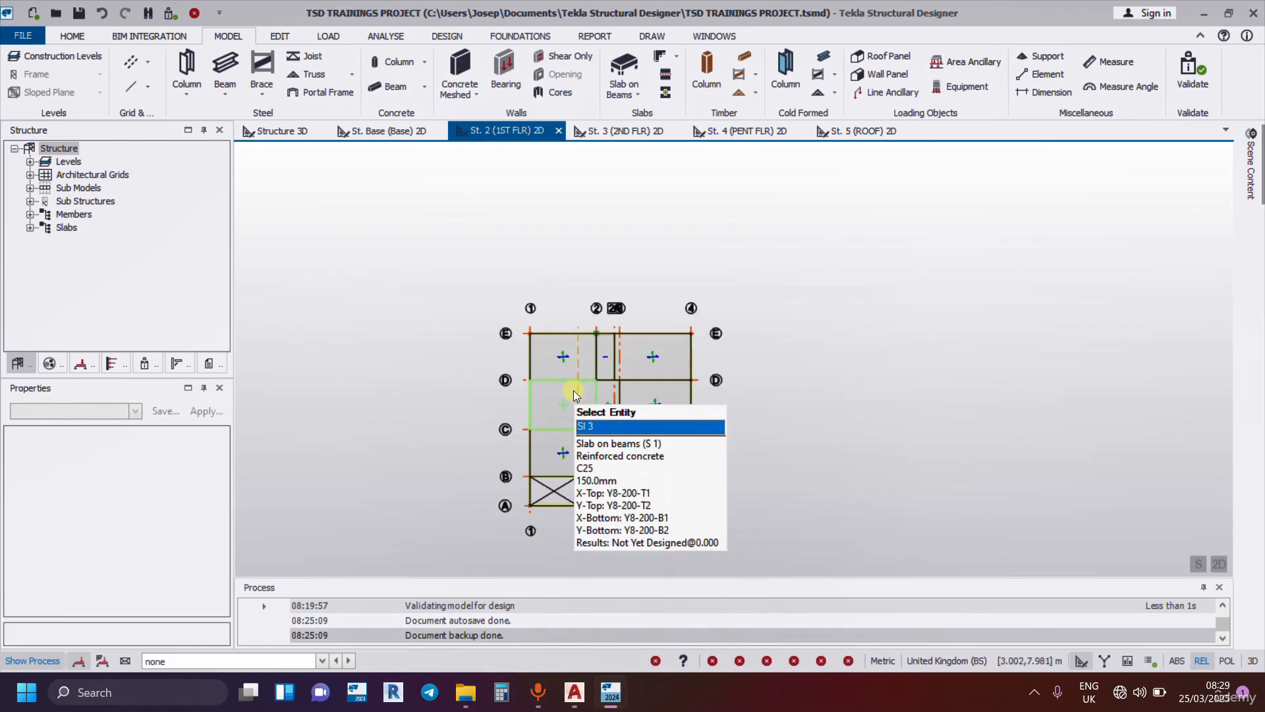
Split the grid line 3 beam on the first-floor plan where it crosses grid line C.
{"action": "scroll", "coordinate": [730, 418], "scroll_direction": "down", "scroll_amount": 2}
{"action": "scroll", "coordinate": [729, 419], "scroll_direction": "up", "scroll_amount": 5}
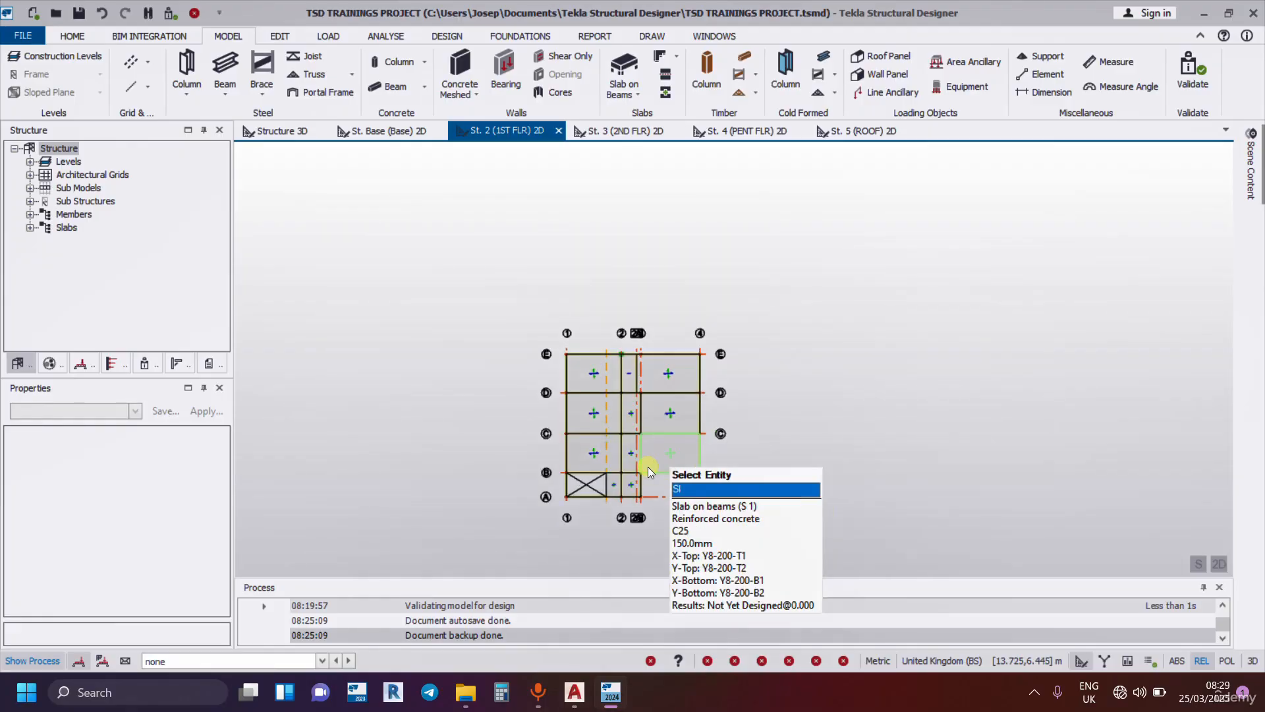
{"action": "scroll", "coordinate": [520, 467], "scroll_direction": "up", "scroll_amount": 1}
{"action": "middle_click_drag", "start_coordinate": [576, 416], "coordinate": [638, 424]}
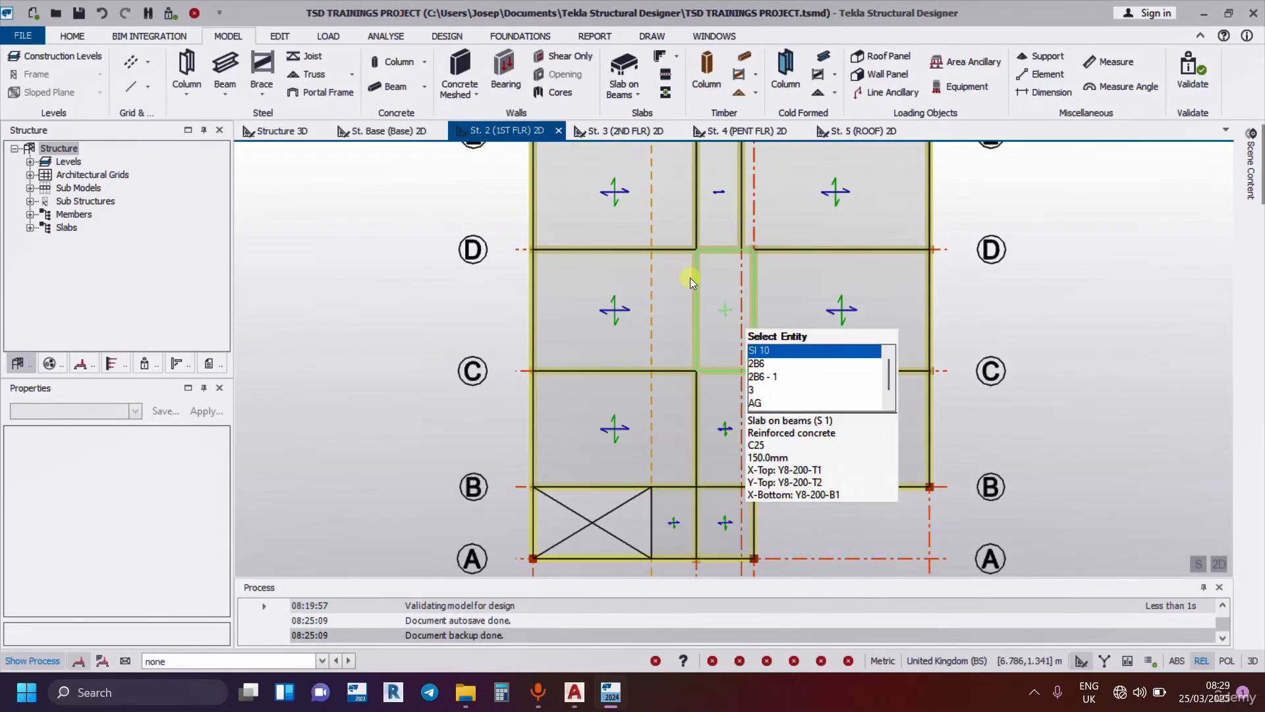
{"action": "left_click", "coordinate": [277, 34]}
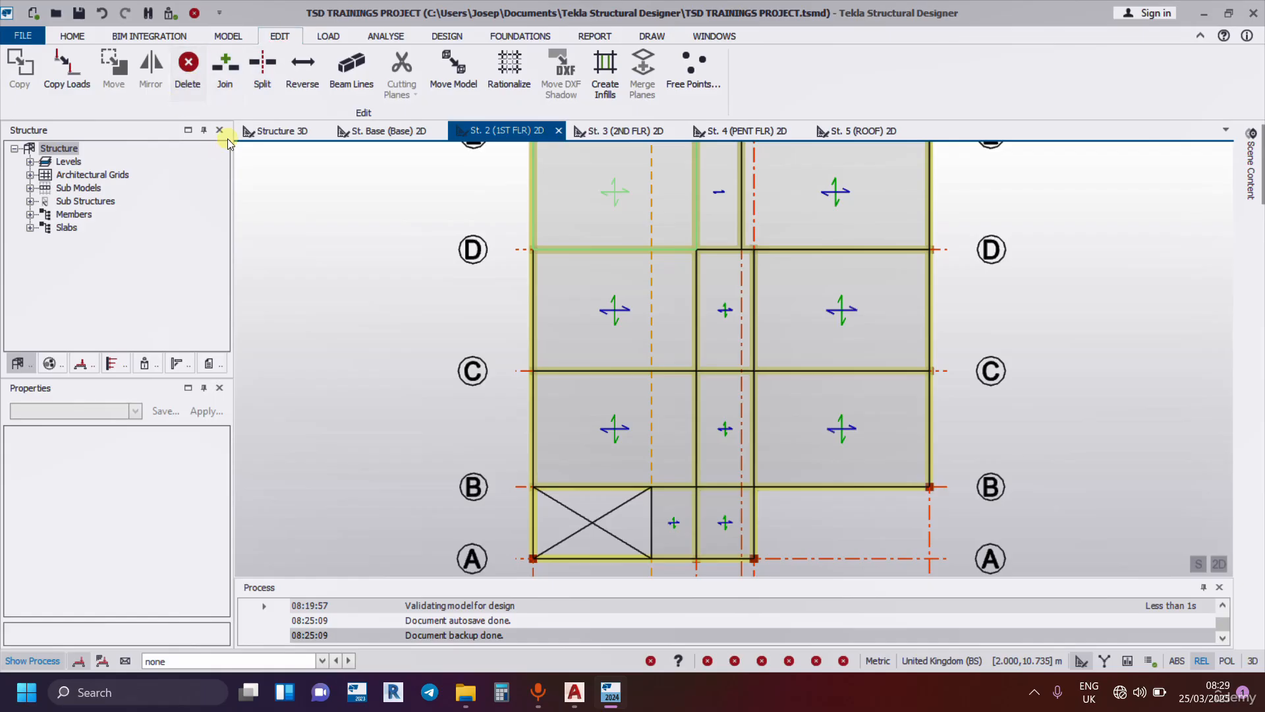
{"action": "left_click", "coordinate": [262, 68]}
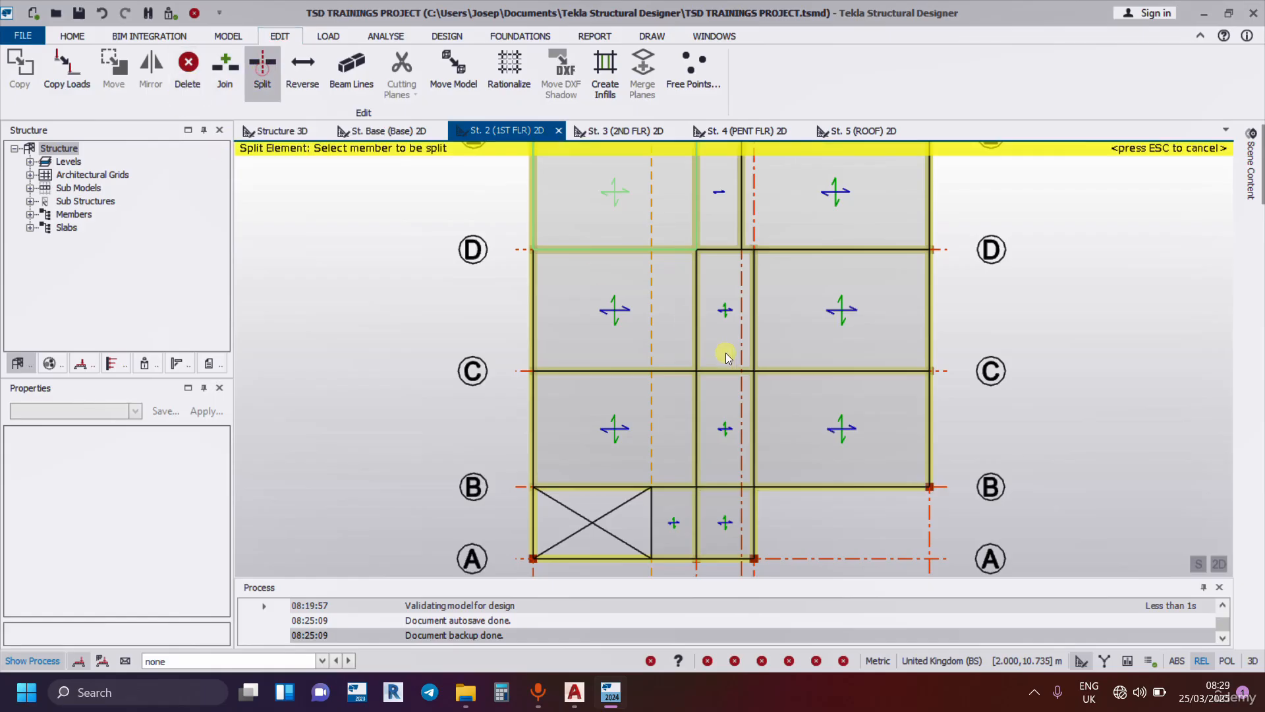
{"action": "scroll", "coordinate": [751, 378], "scroll_direction": "up", "scroll_amount": 3}
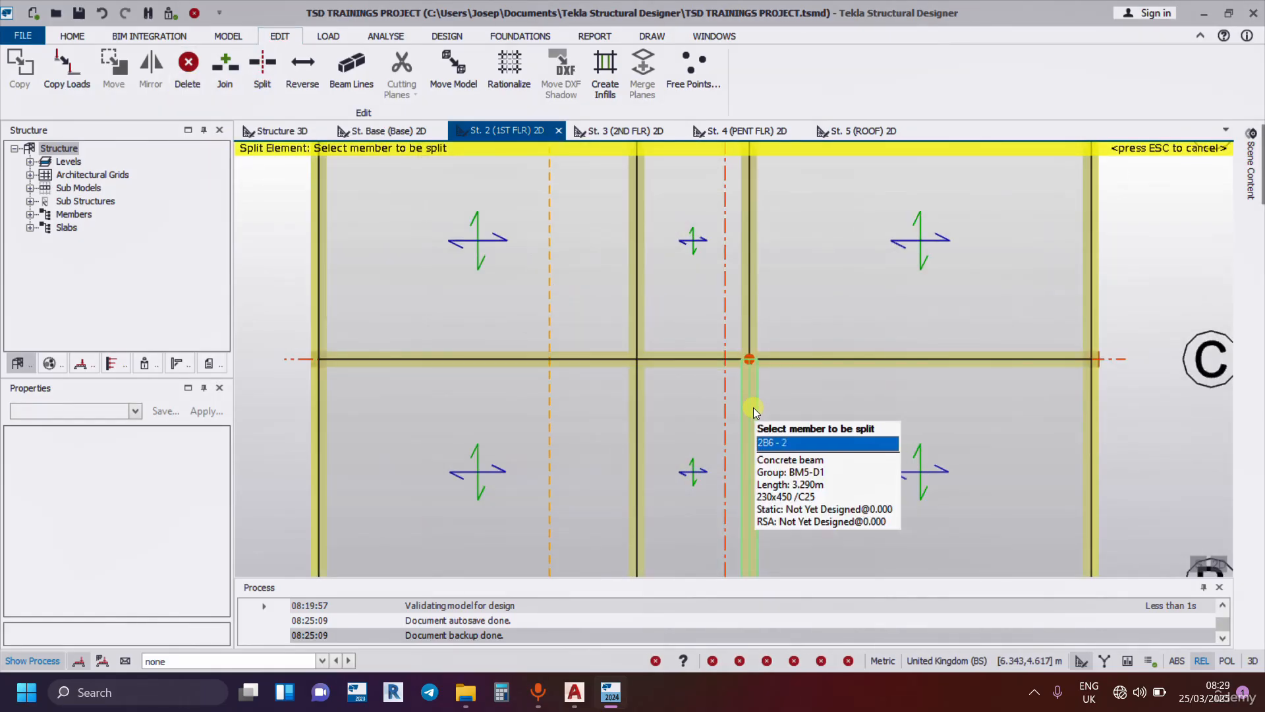
{"action": "scroll", "coordinate": [905, 403], "scroll_direction": "down", "scroll_amount": 5}
{"action": "key", "text": "Escape"}
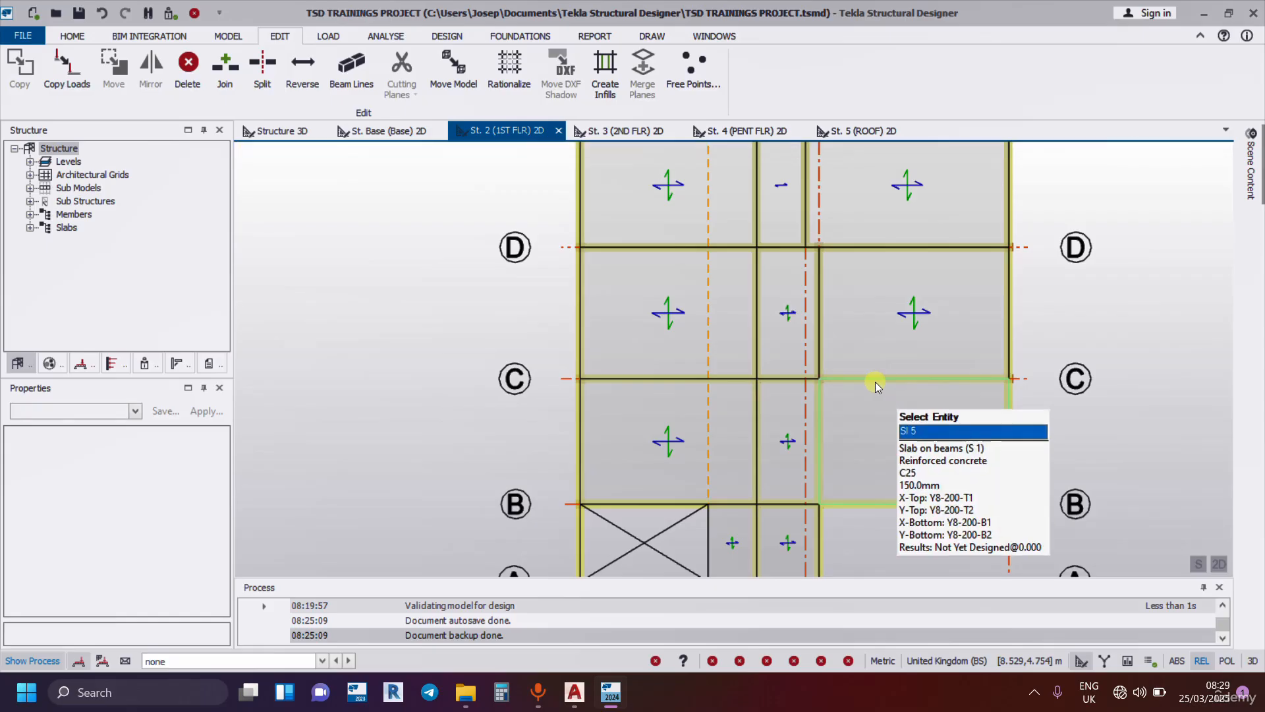
Inspect the split beam segments on grid line 3, on both sides of grid line C, and clear the selection.
{"action": "scroll", "coordinate": [870, 381], "scroll_direction": "up", "scroll_amount": 6}
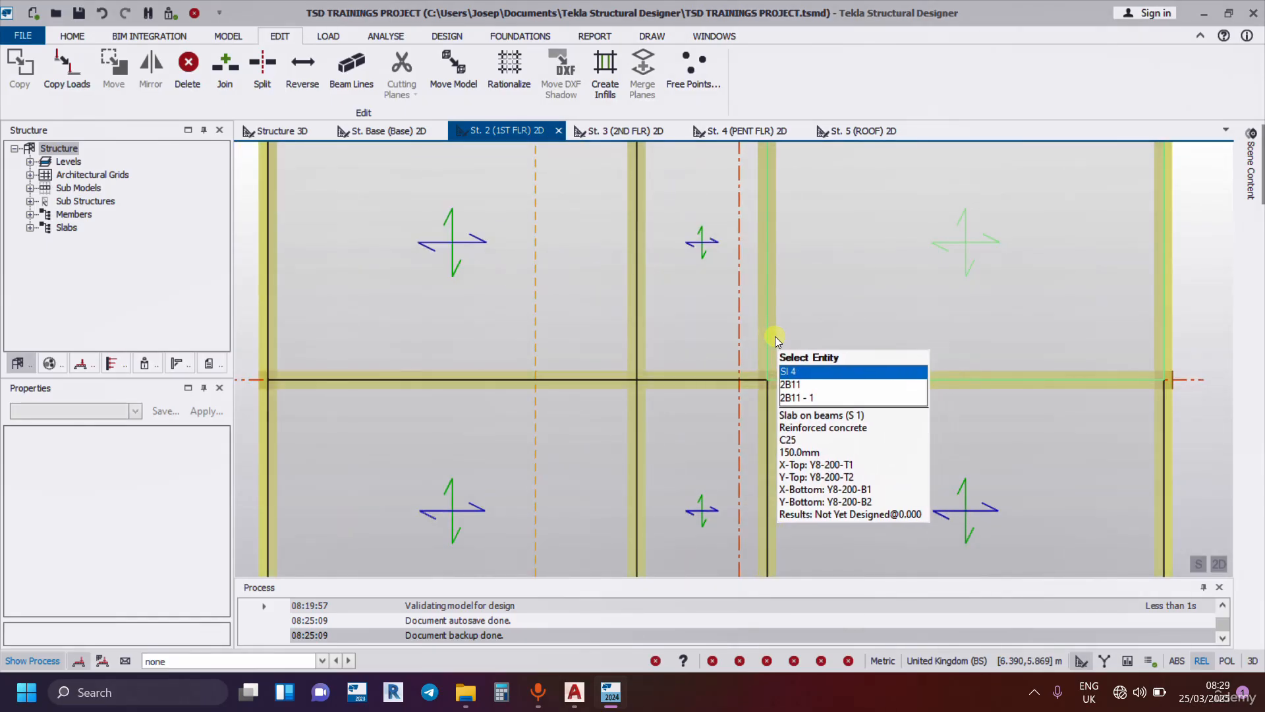
{"action": "key", "text": "Down"}
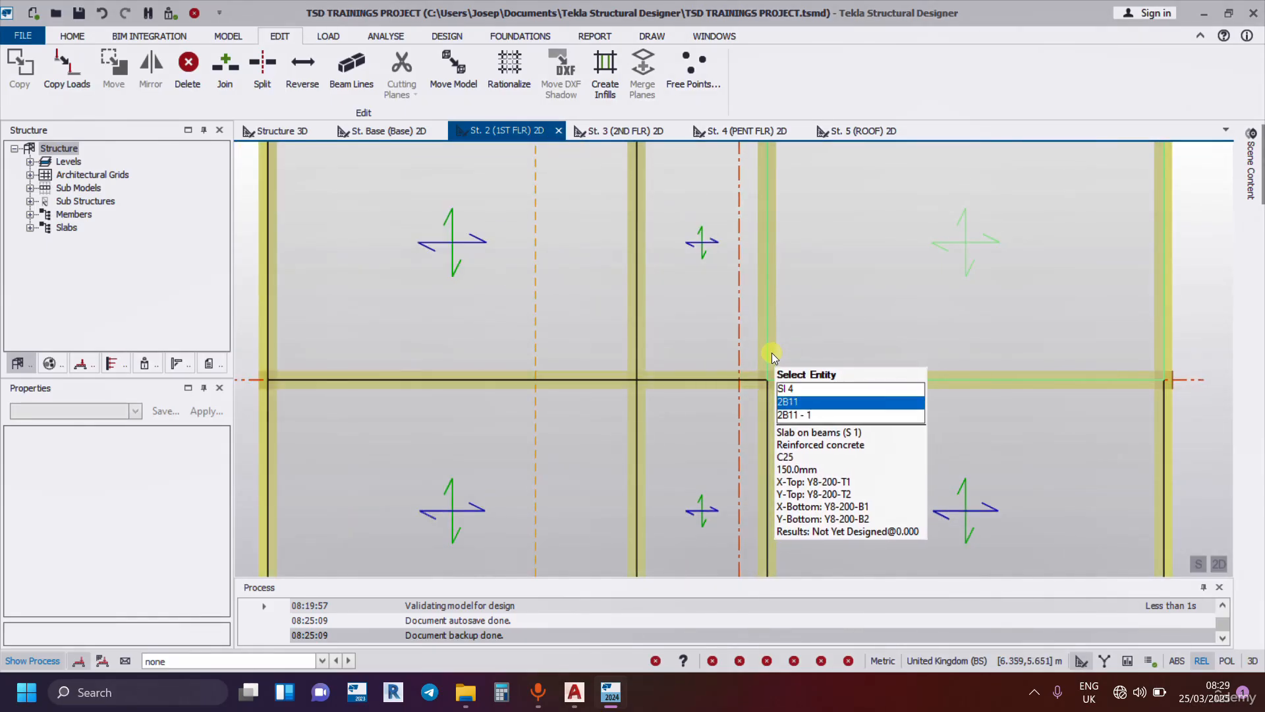
{"action": "left_click", "coordinate": [772, 355]}
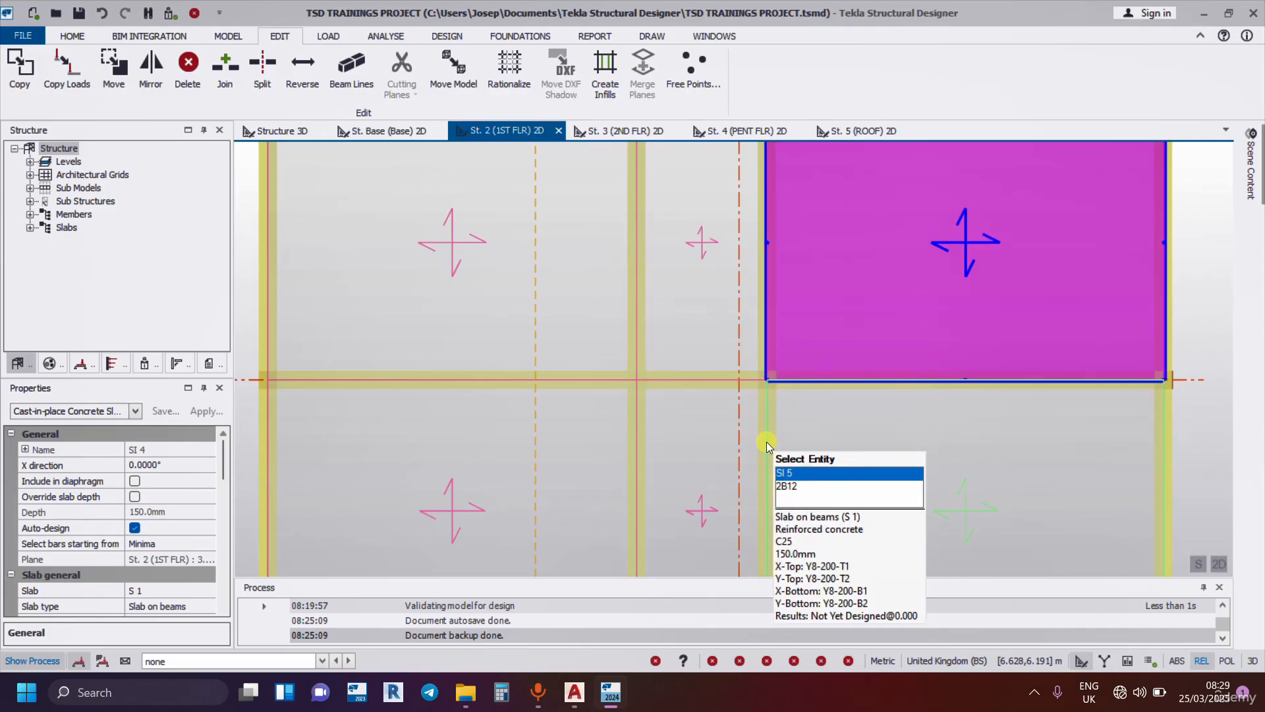
{"action": "key", "text": "Down"}
{"action": "key", "text": "Down"}
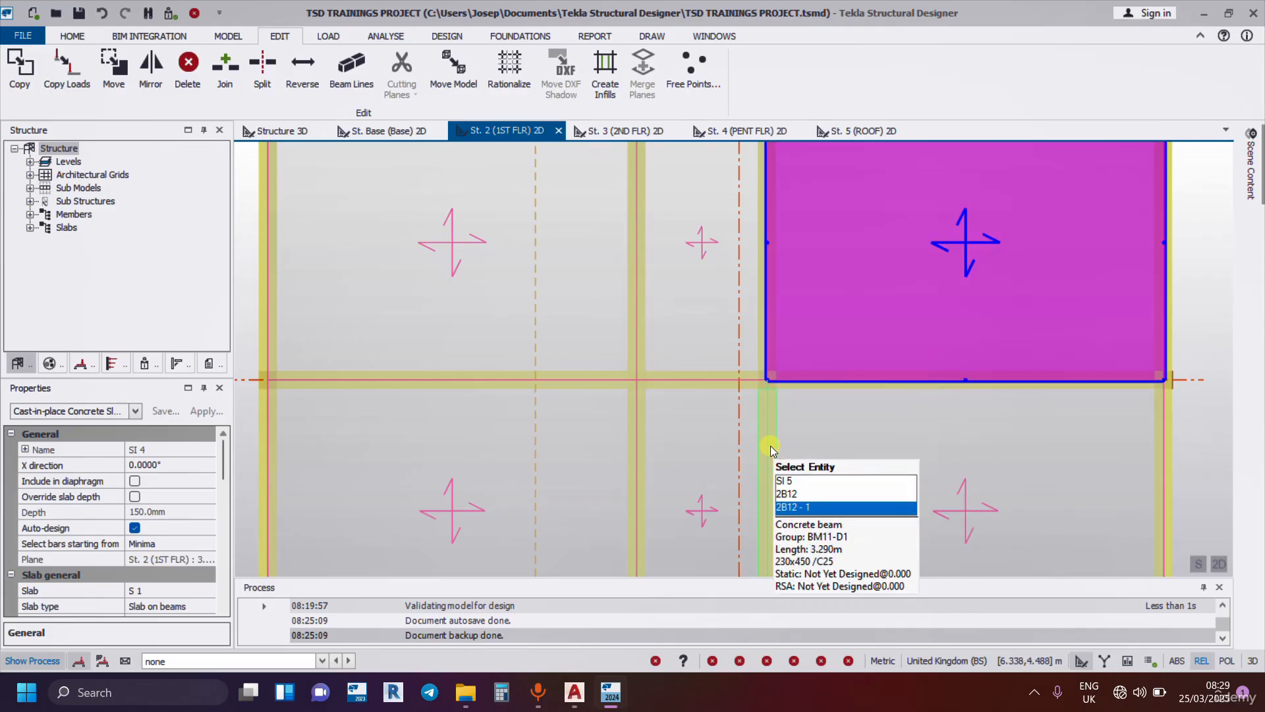
{"action": "left_click", "coordinate": [770, 446]}
{"action": "scroll", "coordinate": [769, 446], "scroll_direction": "down", "scroll_amount": 3}
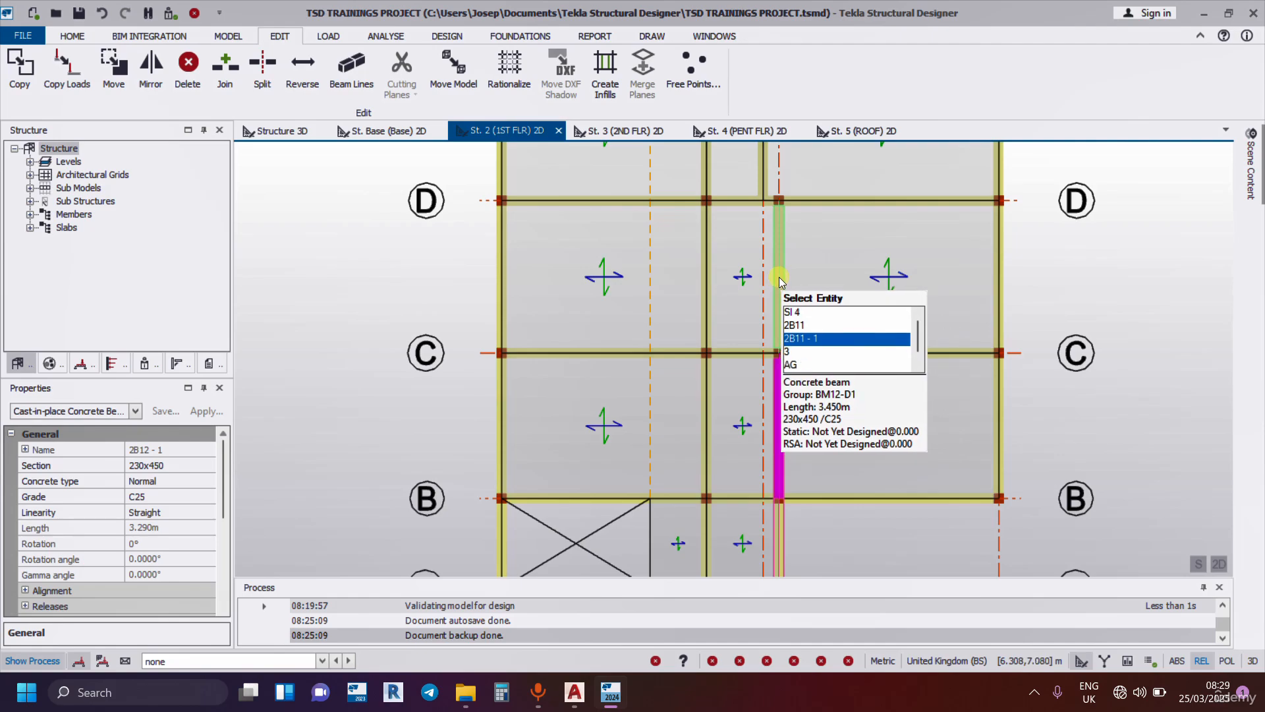
{"action": "scroll", "coordinate": [802, 390], "scroll_direction": "up", "scroll_amount": 5}
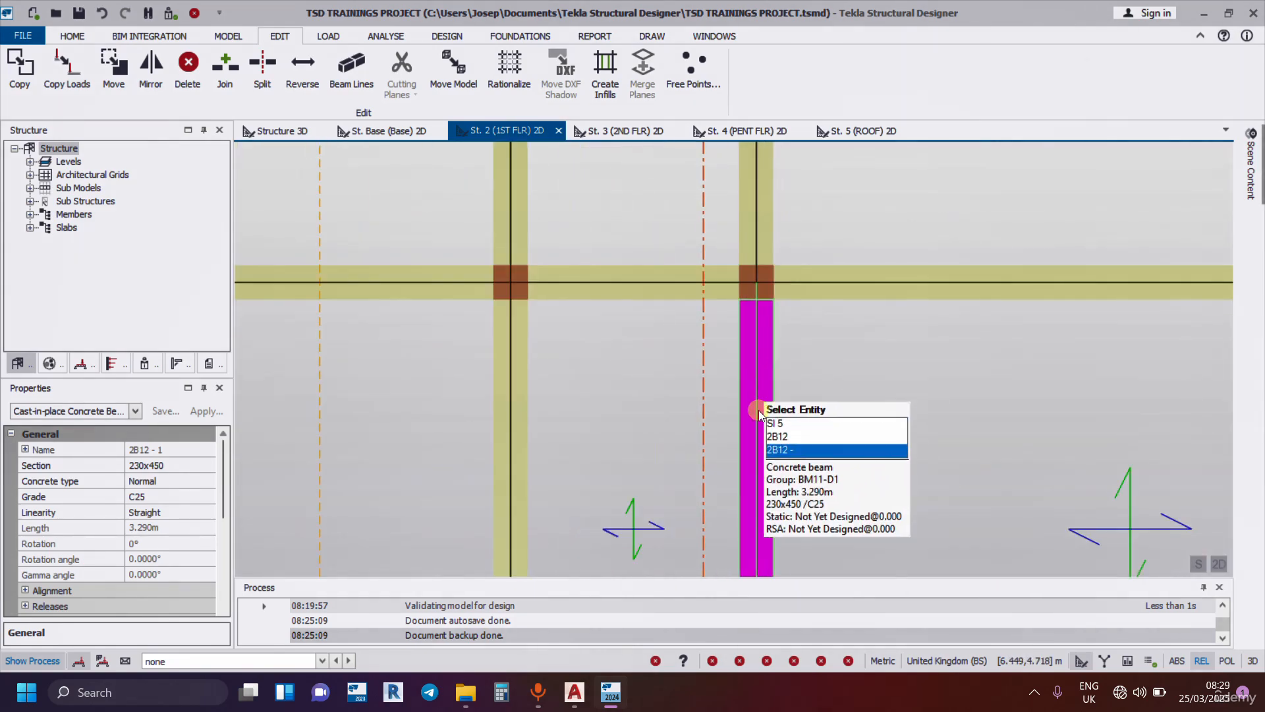
{"action": "scroll", "coordinate": [795, 283], "scroll_direction": "down", "scroll_amount": 5}
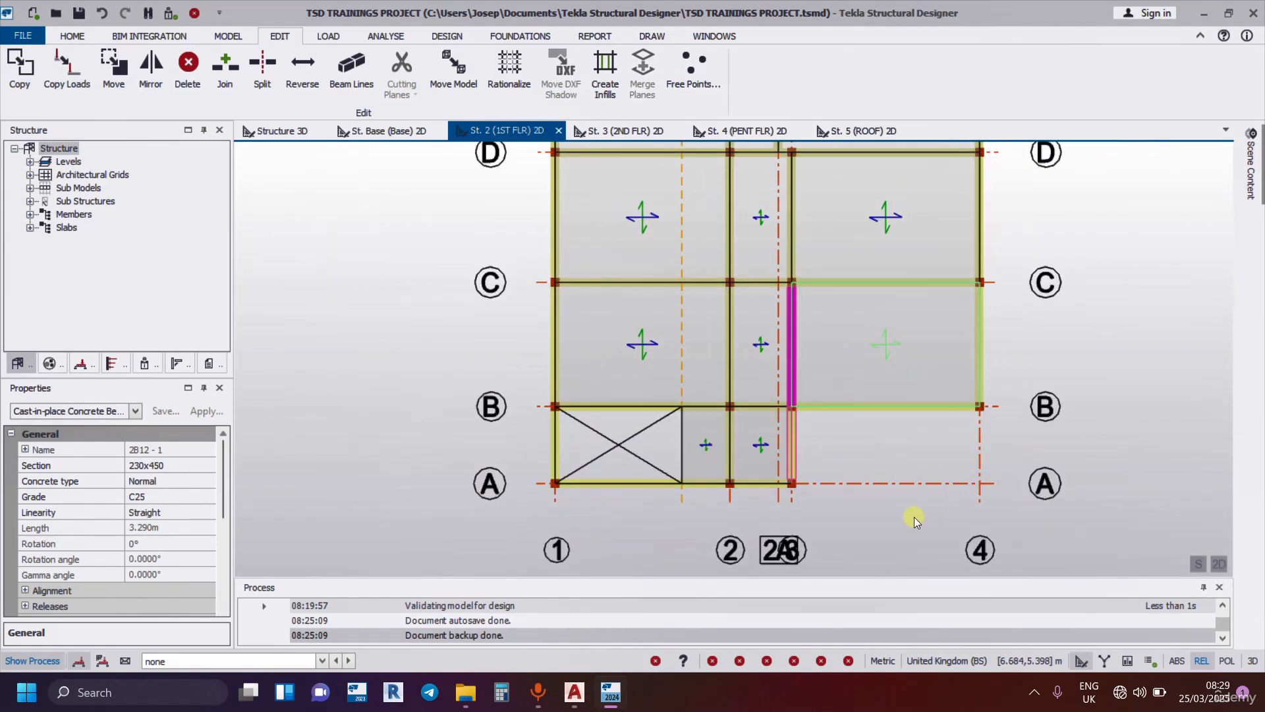
{"action": "left_click", "coordinate": [936, 447]}
Examine the grid line 3 beam between B and C at its column joint, and the column at A/1.
{"action": "scroll", "coordinate": [828, 339], "scroll_direction": "up", "scroll_amount": 3}
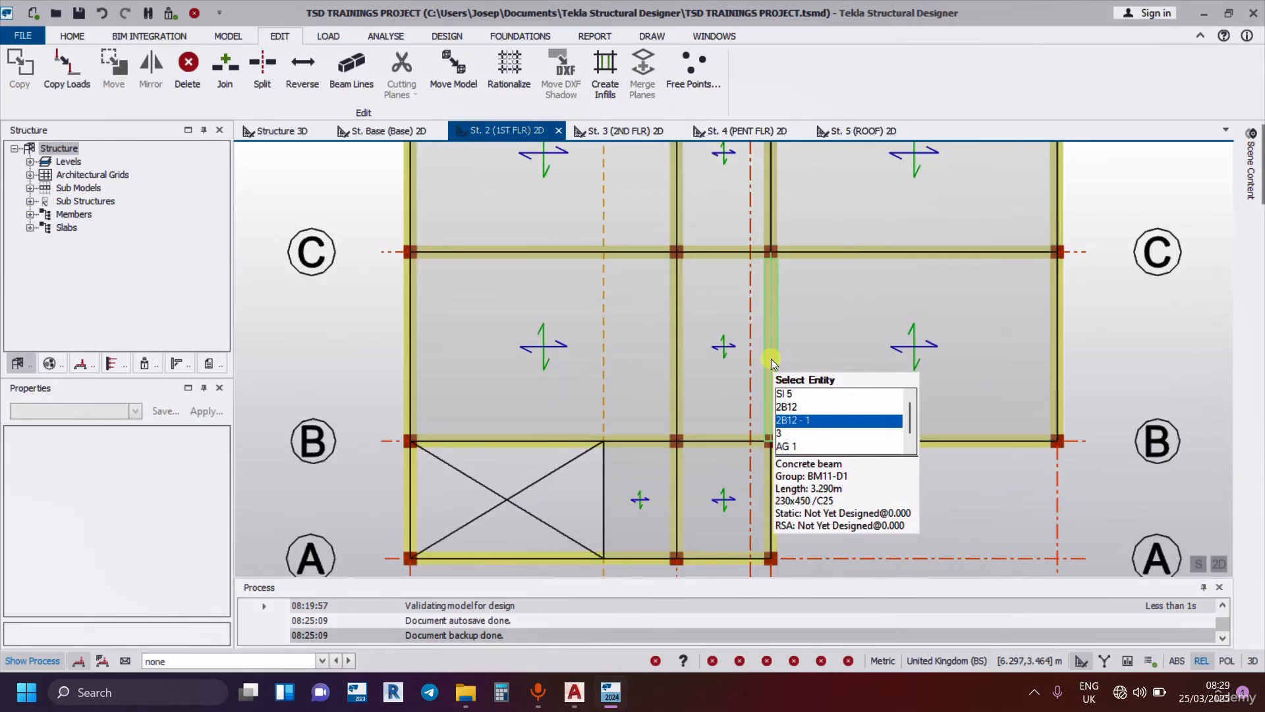
{"action": "left_click", "coordinate": [770, 405]}
{"action": "scroll", "coordinate": [767, 270], "scroll_direction": "up", "scroll_amount": 3}
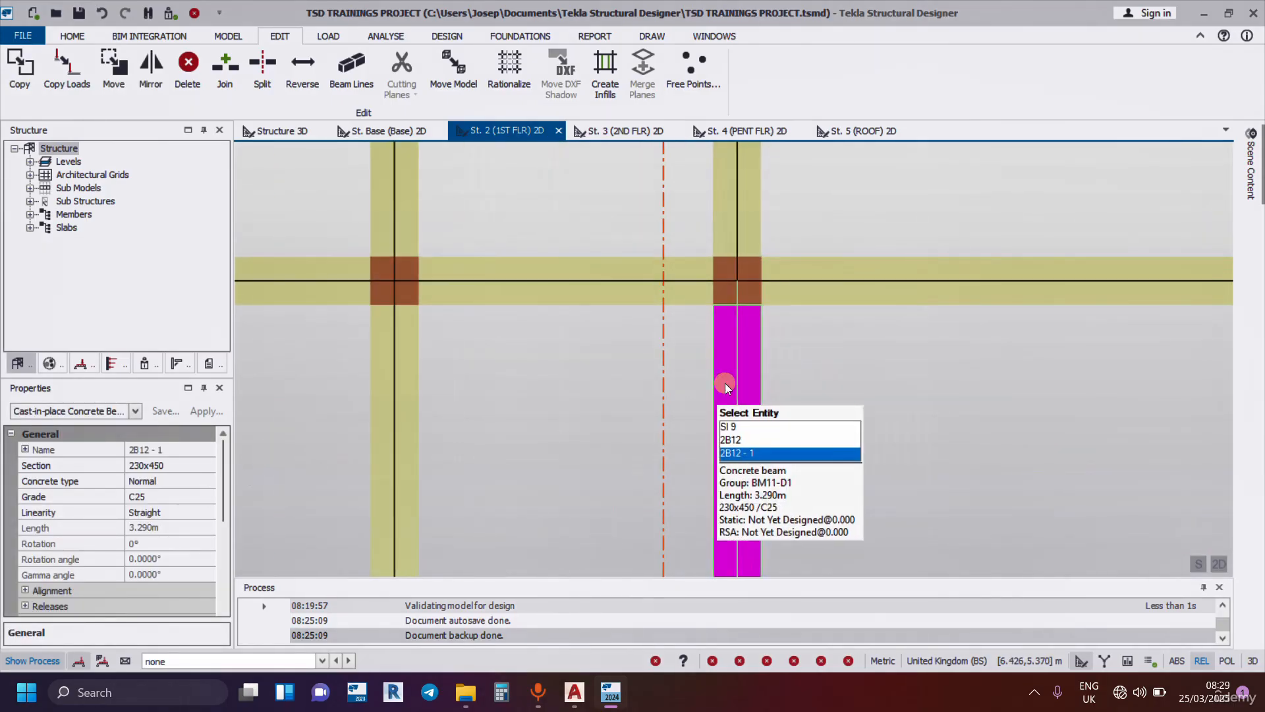
{"action": "scroll", "coordinate": [725, 382], "scroll_direction": "down", "scroll_amount": 3}
{"action": "scroll", "coordinate": [804, 428], "scroll_direction": "down", "scroll_amount": 3}
{"action": "scroll", "coordinate": [500, 494], "scroll_direction": "up", "scroll_amount": 5}
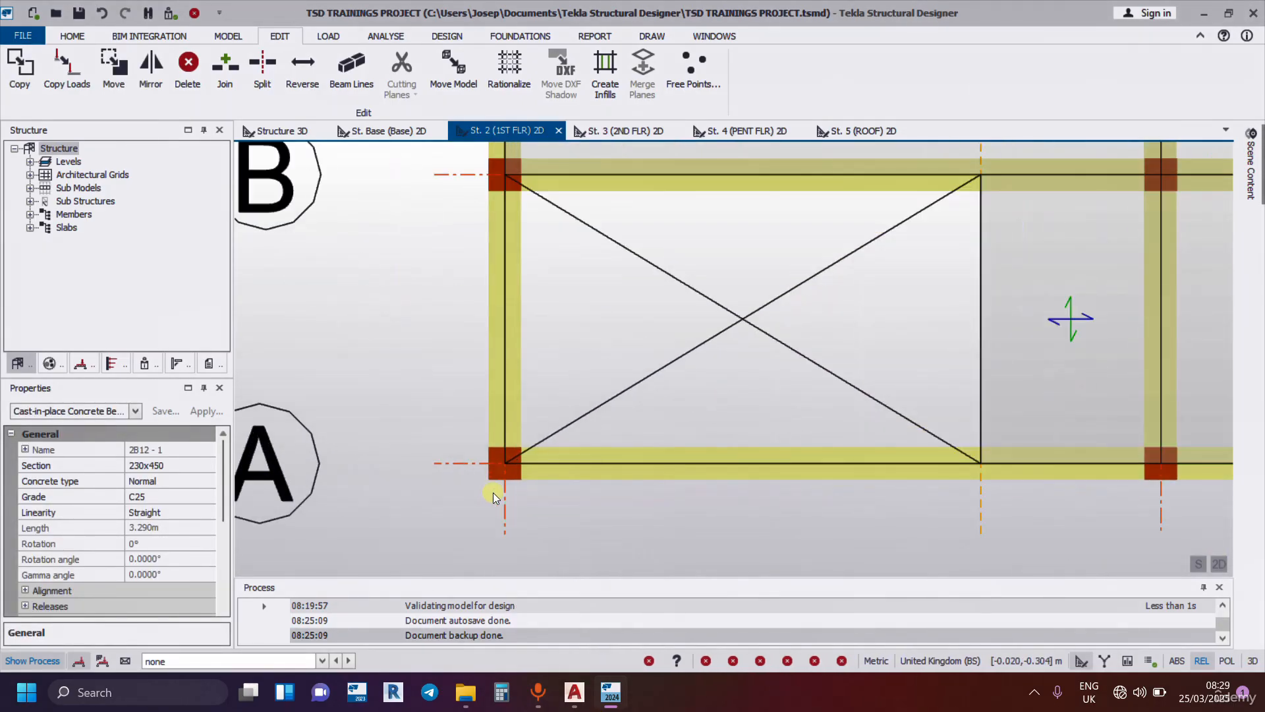
{"action": "left_click", "coordinate": [489, 477]}
{"action": "scroll", "coordinate": [524, 503], "scroll_direction": "down", "scroll_amount": 4}
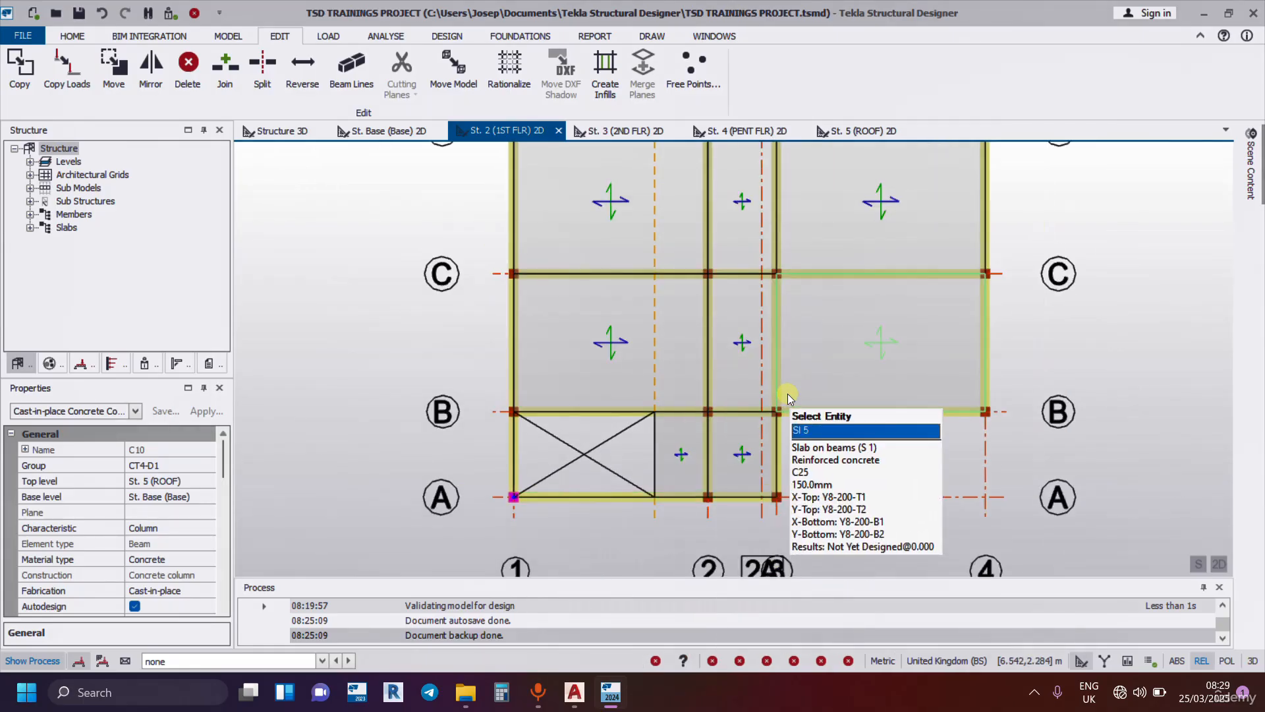
Shift the end of the split grid line 3 beam past its column at grid line C, towards grid line D.
{"action": "scroll", "coordinate": [790, 369], "scroll_direction": "up", "scroll_amount": 4}
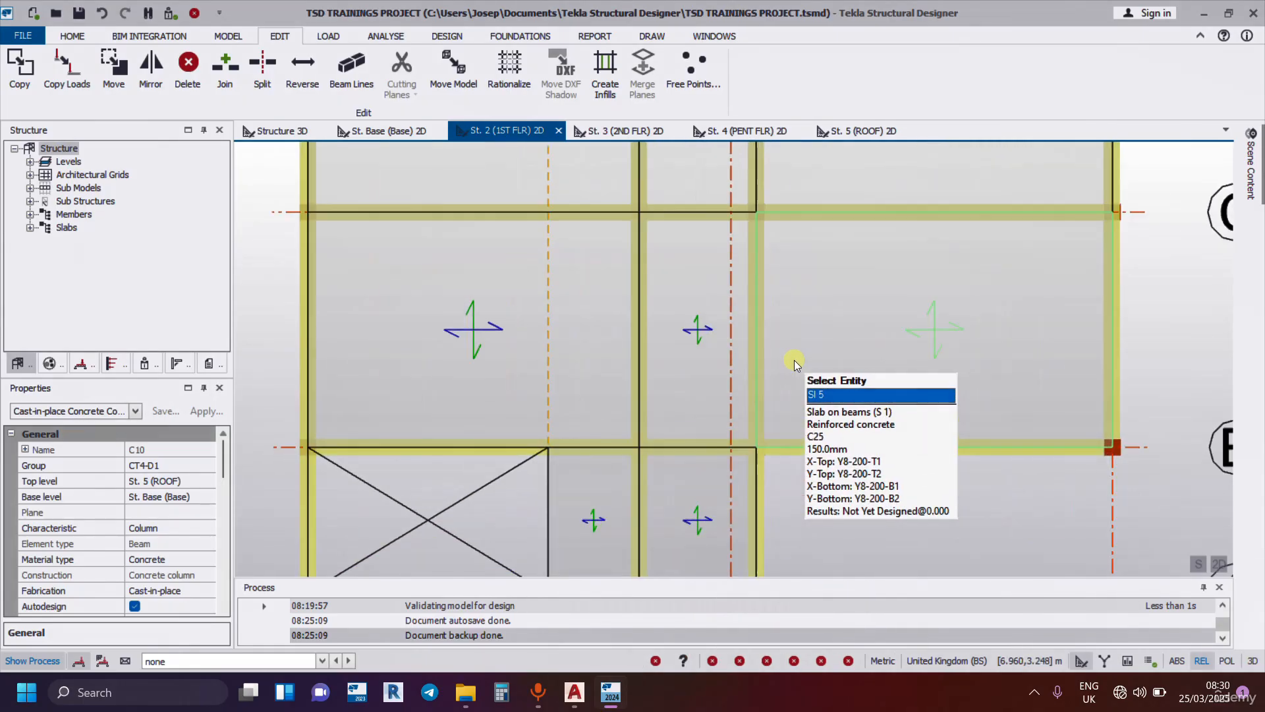
{"action": "left_click", "coordinate": [757, 363]}
{"action": "scroll", "coordinate": [748, 161], "scroll_direction": "up", "scroll_amount": 3}
{"action": "scroll", "coordinate": [747, 161], "scroll_direction": "up", "scroll_amount": 1}
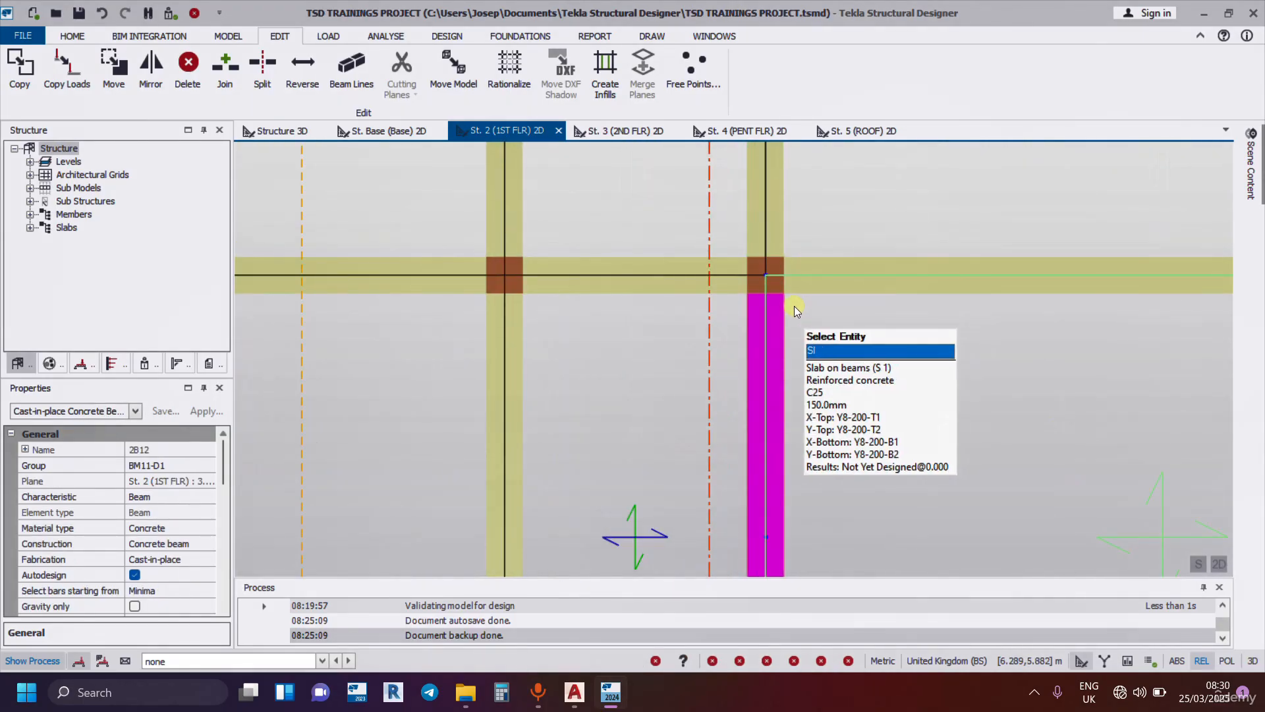
{"action": "left_click_drag", "start_coordinate": [766, 273], "coordinate": [766, 178]}
{"action": "scroll", "coordinate": [745, 260], "scroll_direction": "down", "scroll_amount": 3}
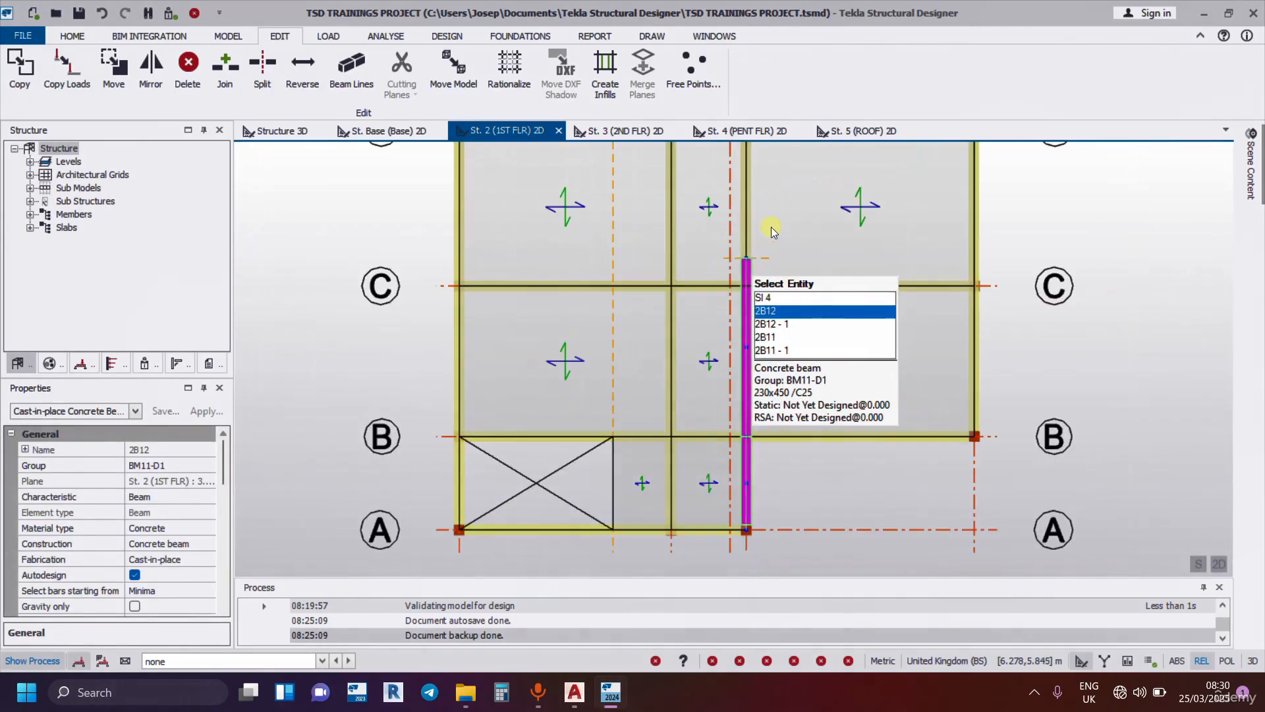
{"action": "scroll", "coordinate": [743, 260], "scroll_direction": "down", "scroll_amount": 2}
{"action": "scroll", "coordinate": [744, 260], "scroll_direction": "up", "scroll_amount": 2}
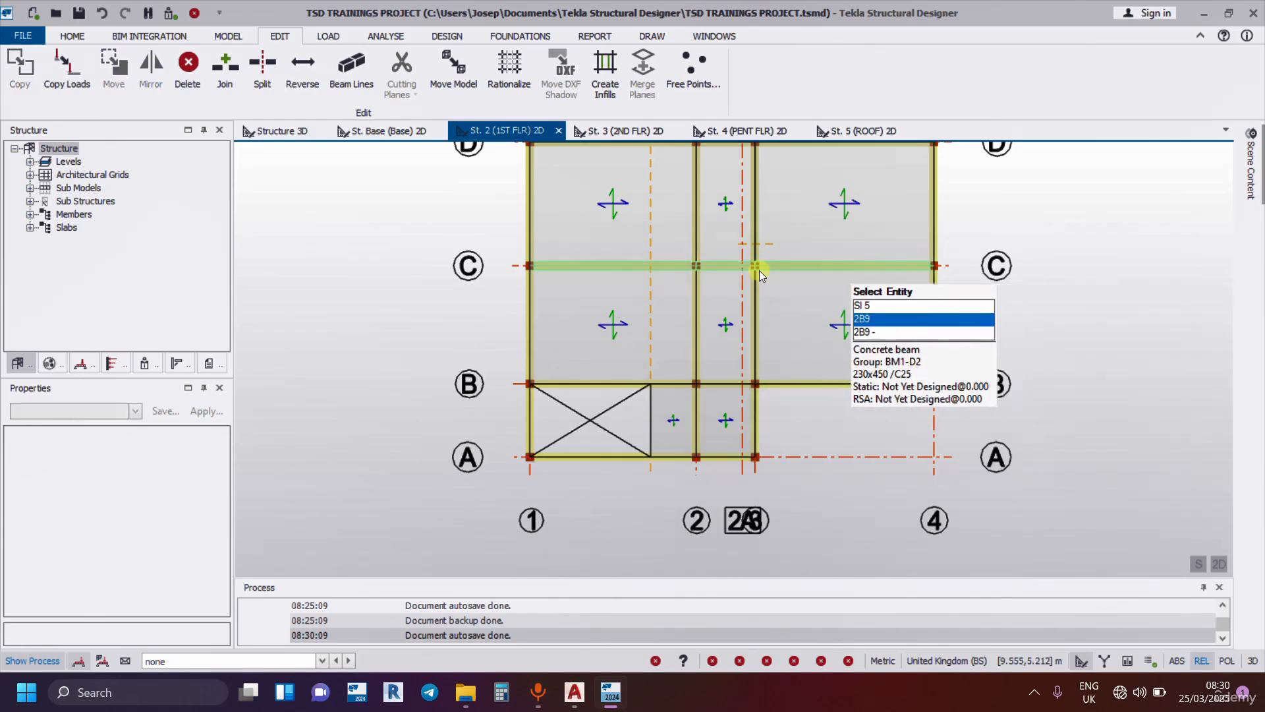
{"action": "scroll", "coordinate": [764, 211], "scroll_direction": "up", "scroll_amount": 2}
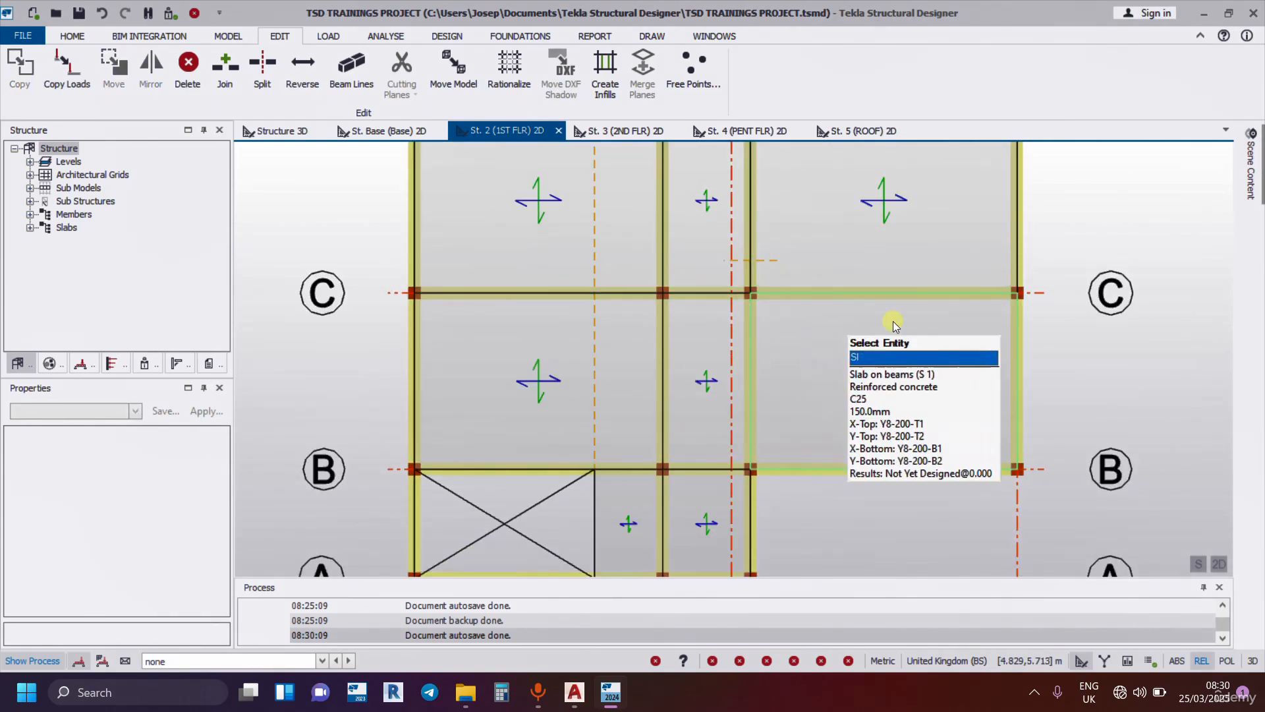
{"action": "scroll", "coordinate": [892, 322], "scroll_direction": "down", "scroll_amount": 1}
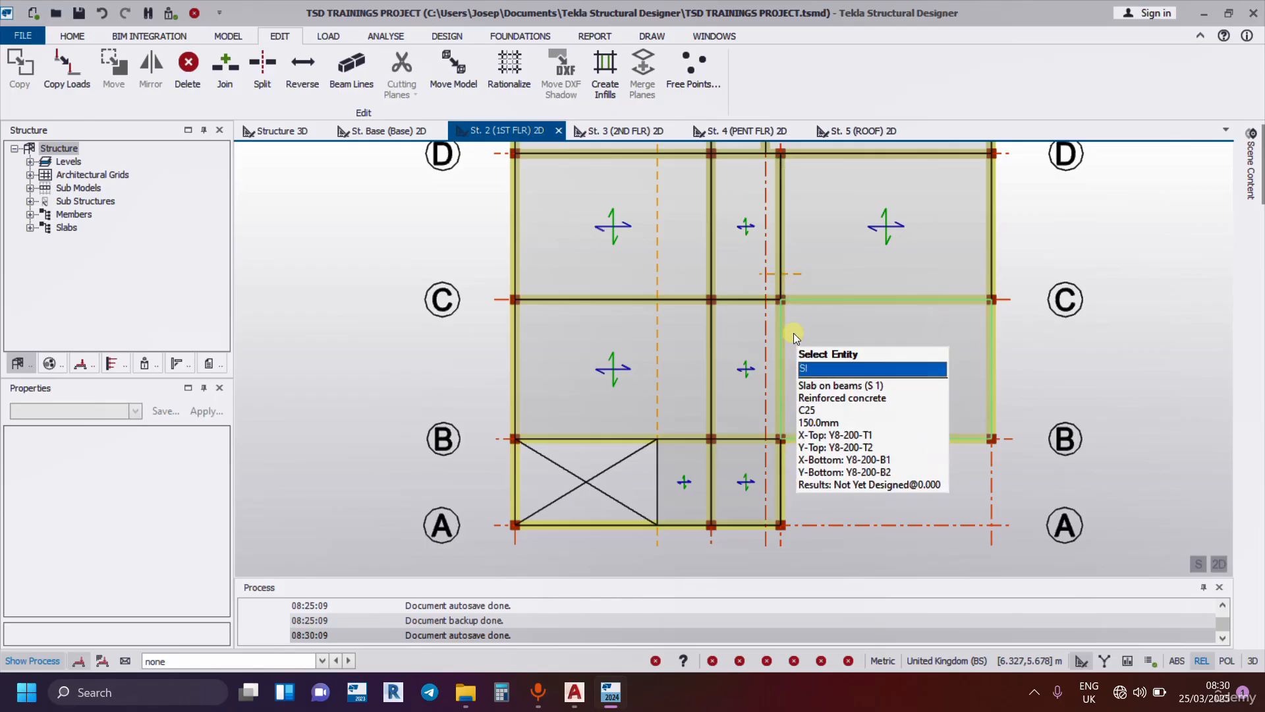
{"action": "scroll", "coordinate": [793, 334], "scroll_direction": "down", "scroll_amount": 3}
Open the Structure 3D view and examine the beam and column joints of the lower floors up close.
{"action": "left_click", "coordinate": [306, 136]}
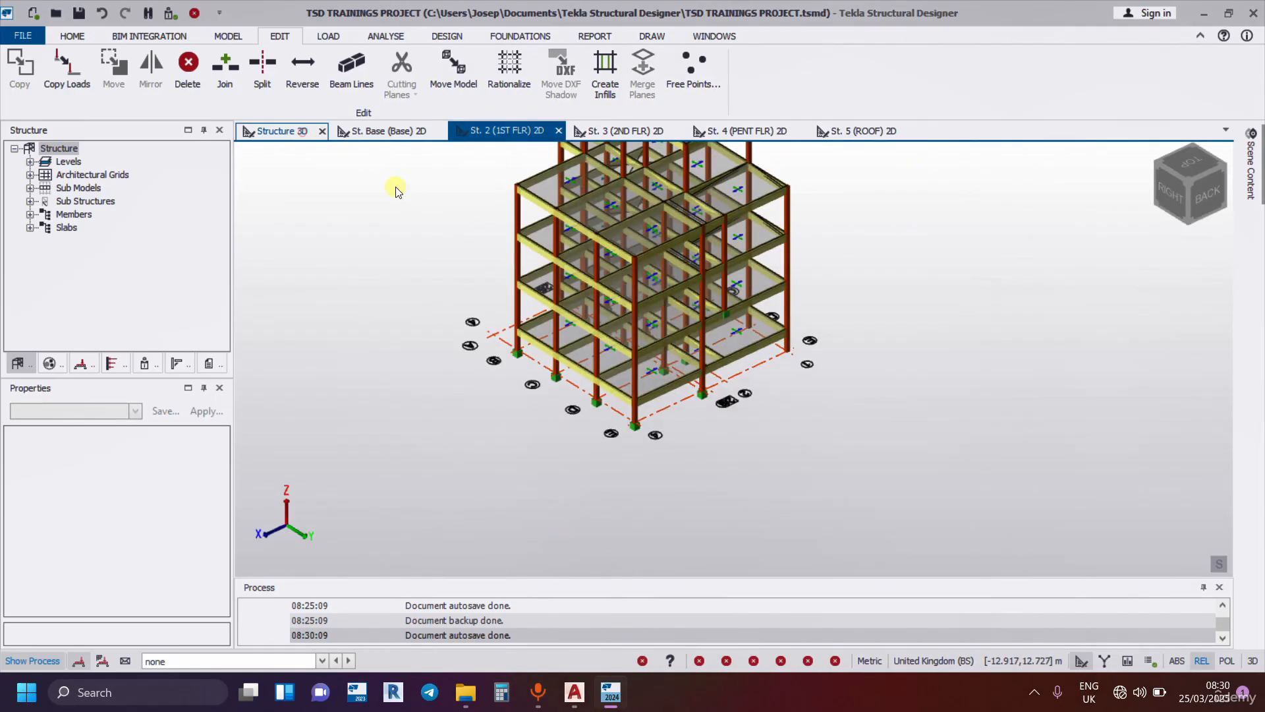
{"action": "scroll", "coordinate": [634, 448], "scroll_direction": "up", "scroll_amount": 3}
{"action": "scroll", "coordinate": [666, 431], "scroll_direction": "up", "scroll_amount": 2}
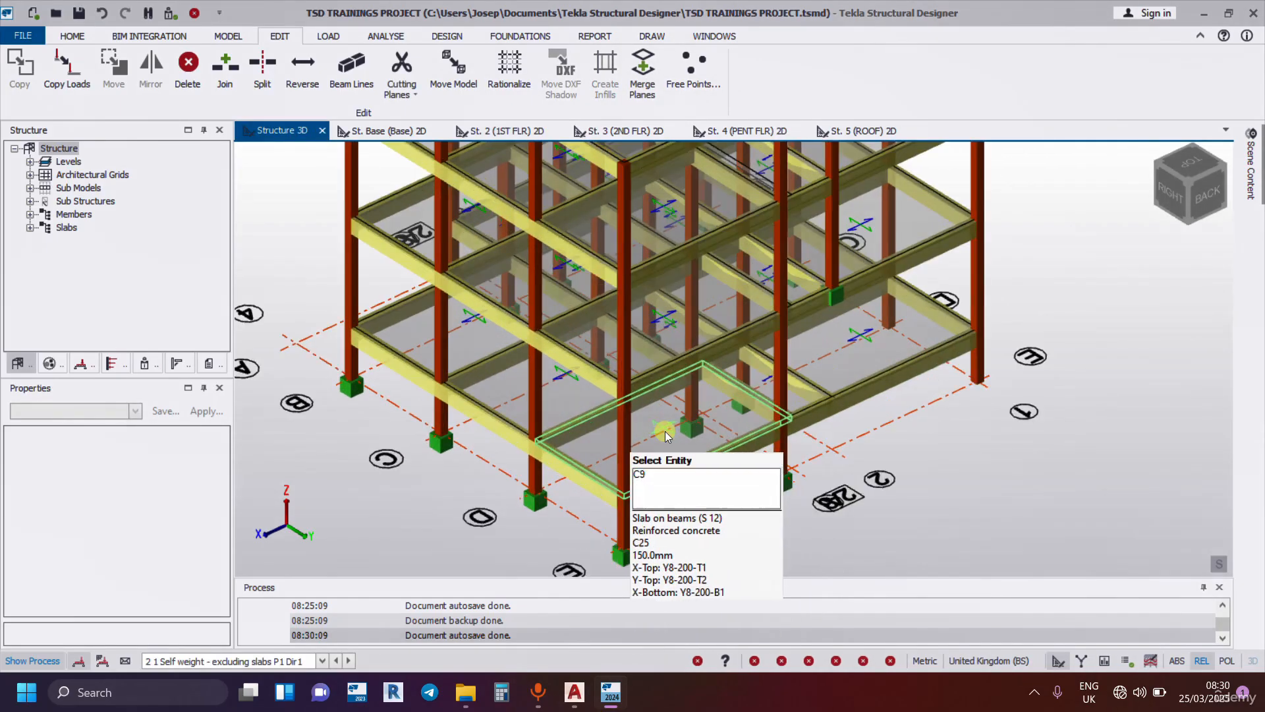
{"action": "scroll", "coordinate": [890, 348], "scroll_direction": "down", "scroll_amount": 3}
{"action": "right_click_drag", "start_coordinate": [1012, 431], "coordinate": [772, 470]}
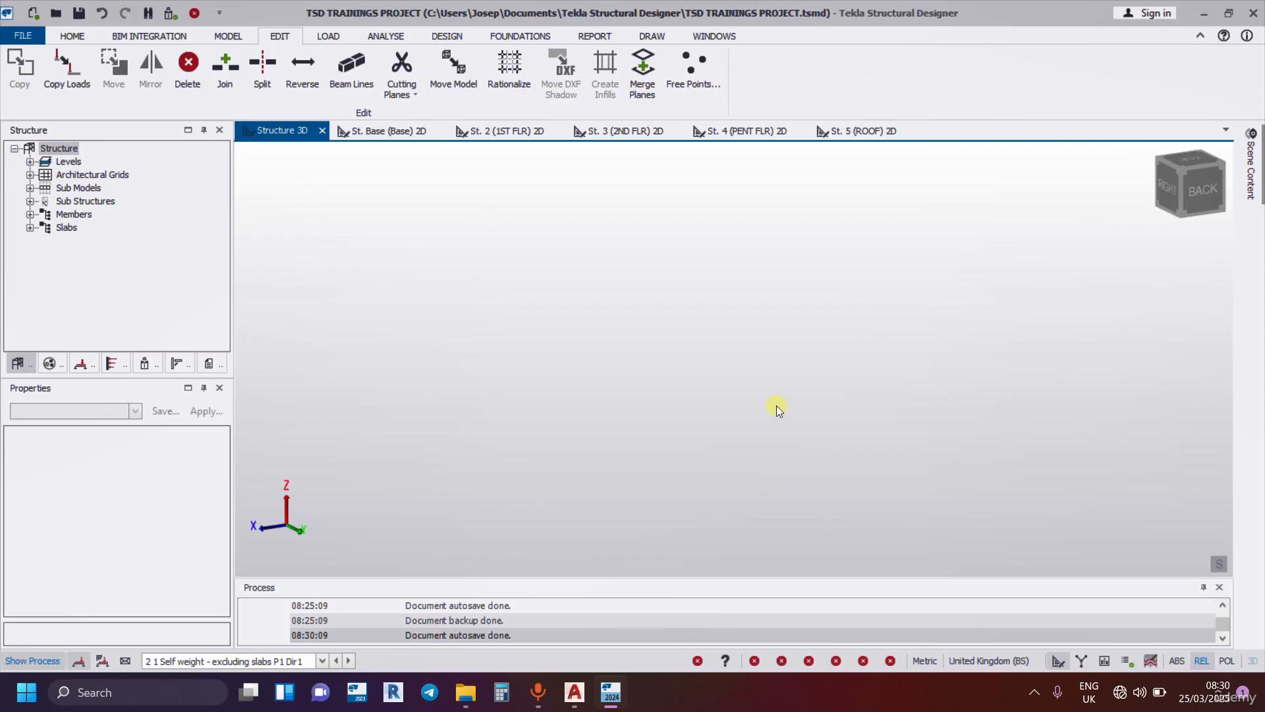
{"action": "left_click", "coordinate": [1135, 193]}
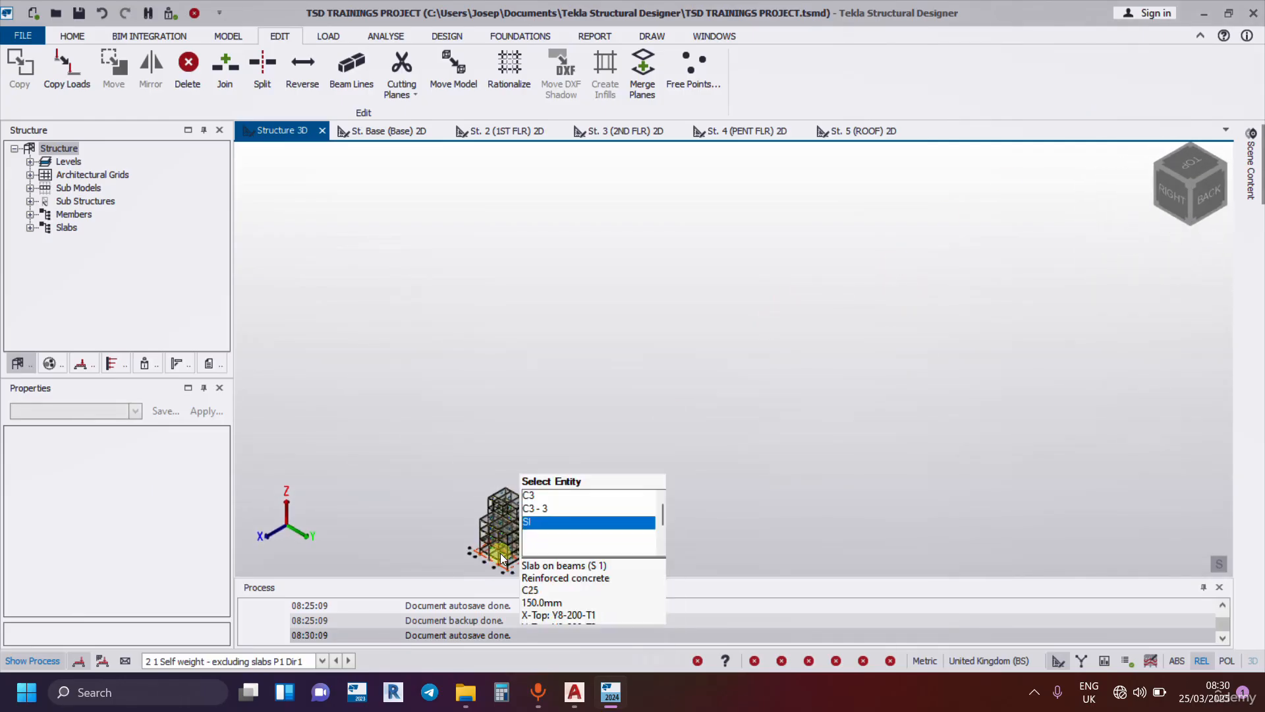
{"action": "scroll", "coordinate": [500, 553], "scroll_direction": "up", "scroll_amount": 6}
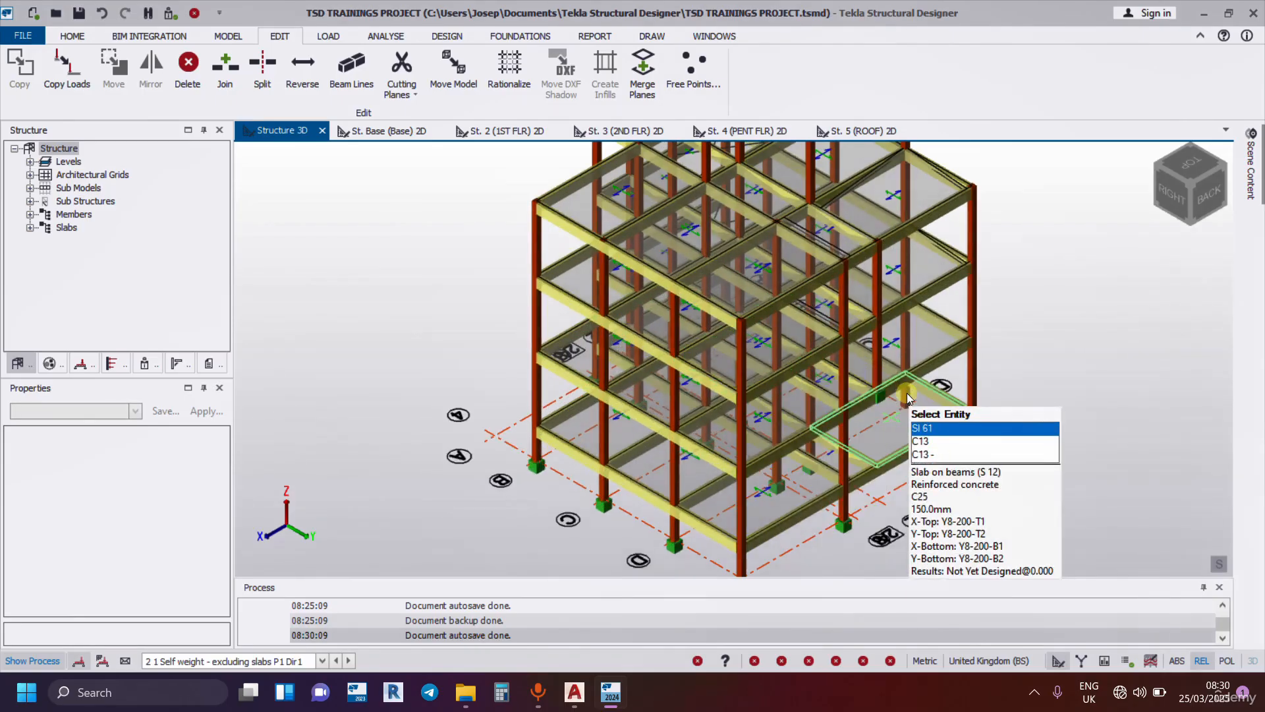
{"action": "scroll", "coordinate": [907, 399], "scroll_direction": "up", "scroll_amount": 2}
{"action": "scroll", "coordinate": [770, 343], "scroll_direction": "up", "scroll_amount": 2}
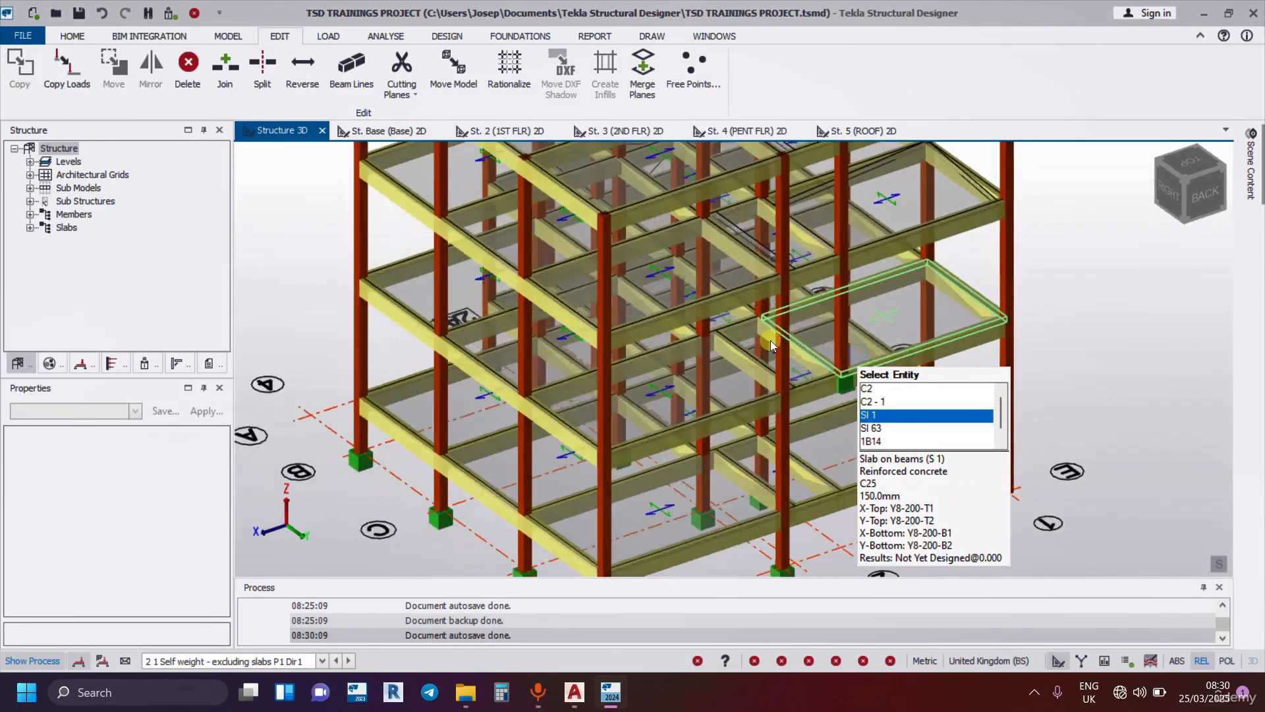
{"action": "scroll", "coordinate": [787, 289], "scroll_direction": "up", "scroll_amount": 3}
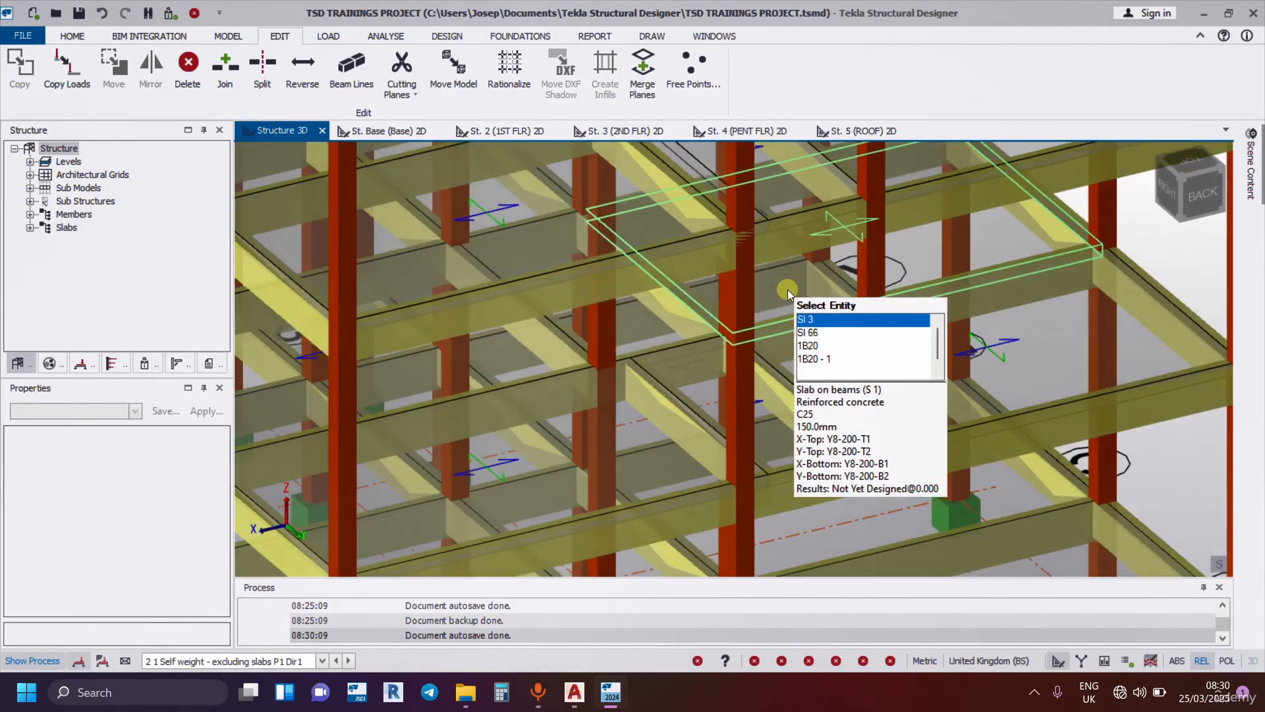
Move the node of second-floor edge beam 3B1 from its joint at column C3 to the neighbouring column joint.
{"action": "key", "text": "Up"}
{"action": "key", "text": "Up"}
{"action": "left_click", "coordinate": [583, 284]}
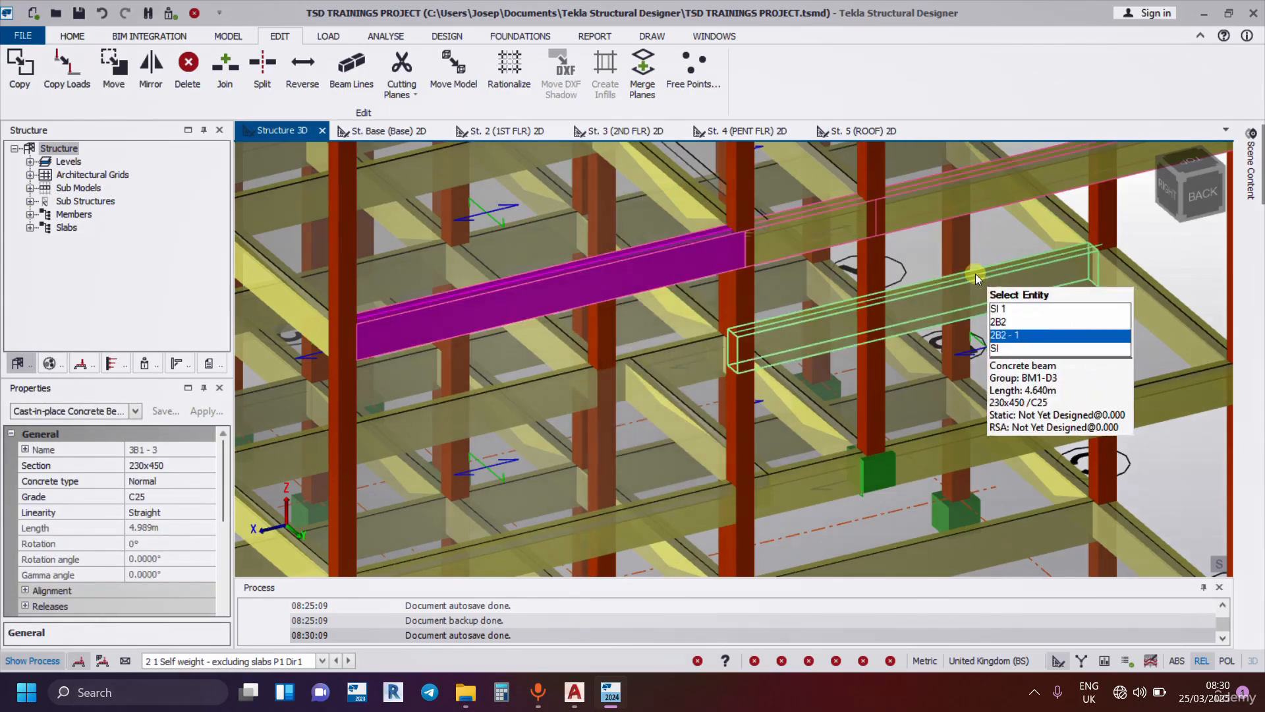
{"action": "scroll", "coordinate": [766, 251], "scroll_direction": "up", "scroll_amount": 2}
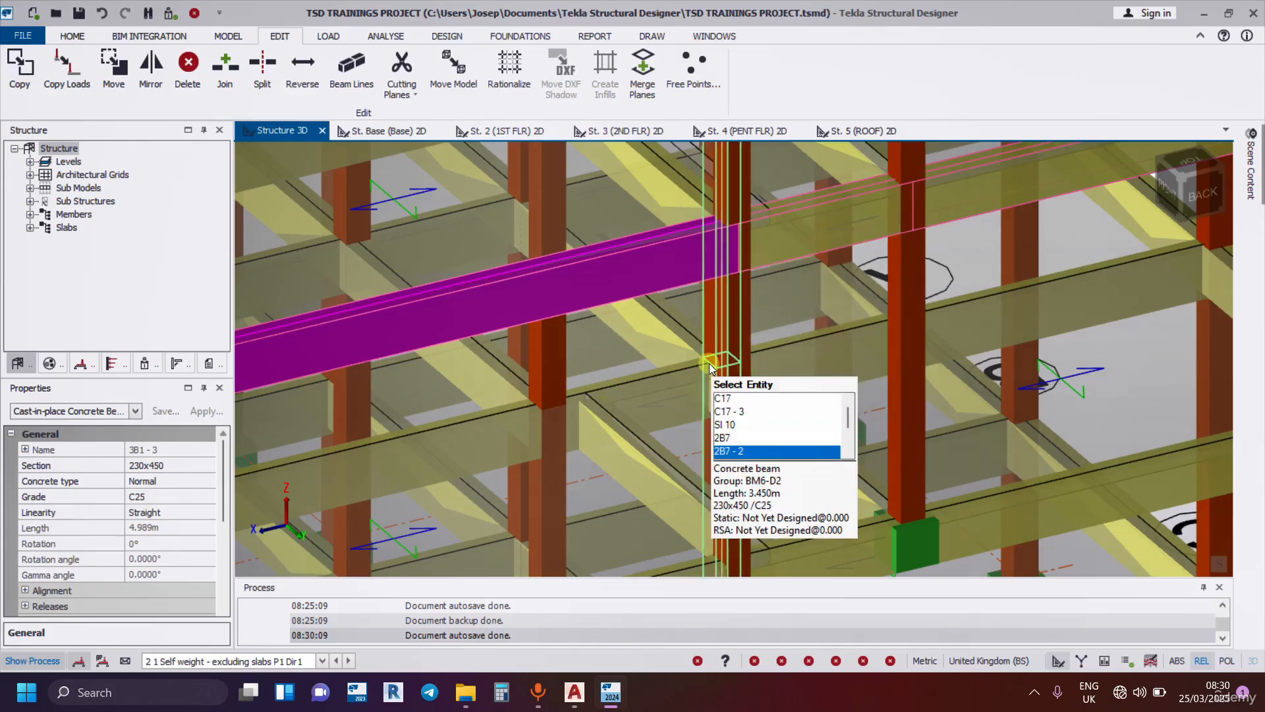
{"action": "left_click", "coordinate": [734, 344]}
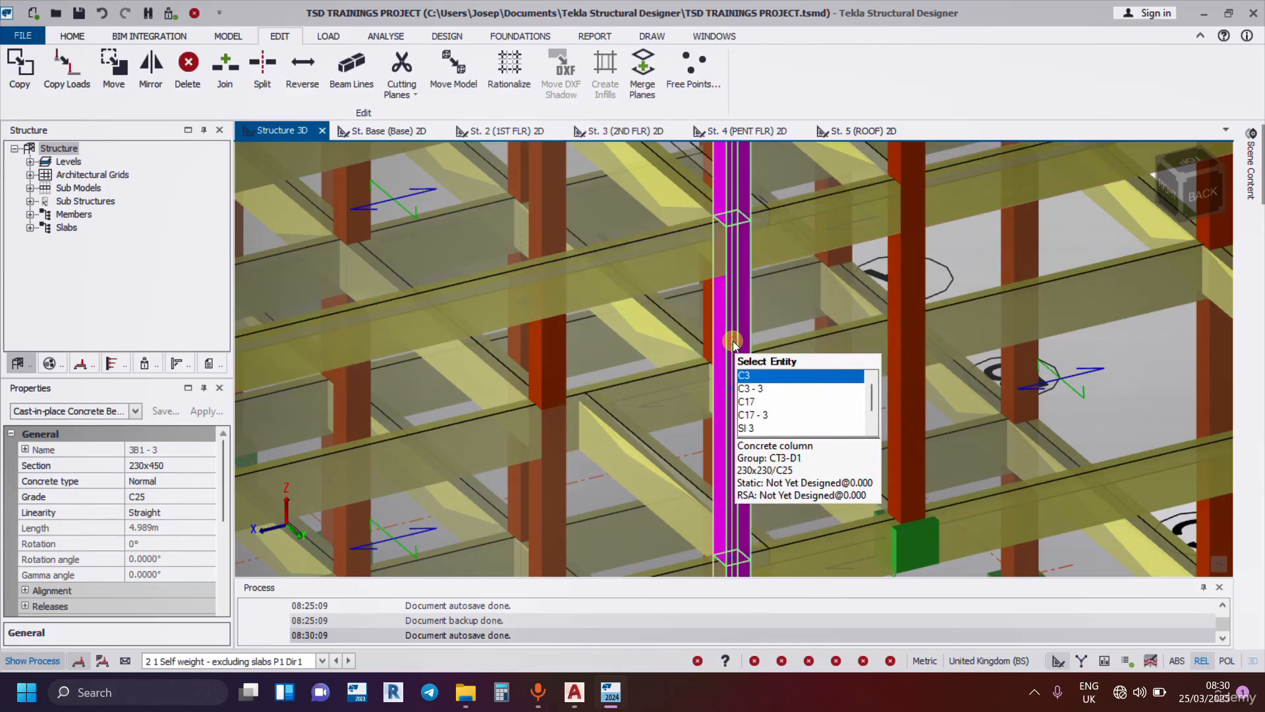
{"action": "left_click", "coordinate": [678, 268]}
{"action": "scroll", "coordinate": [731, 225], "scroll_direction": "up", "scroll_amount": 3}
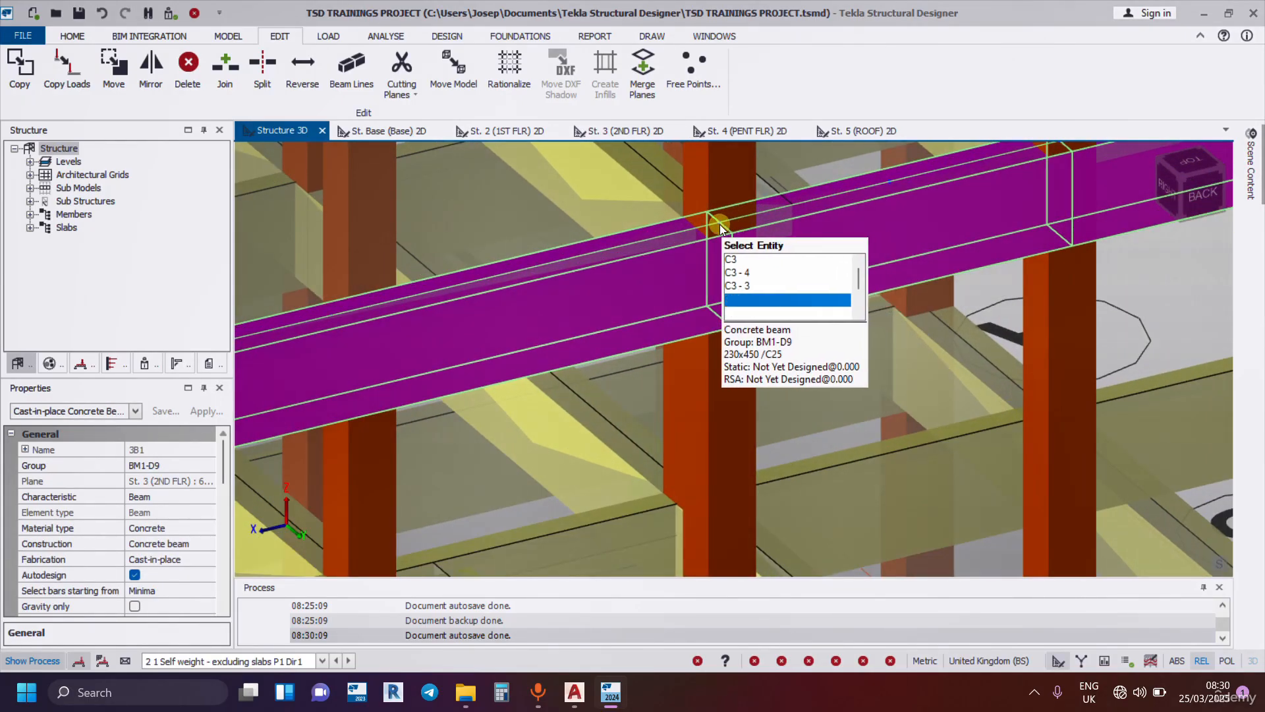
{"action": "scroll", "coordinate": [718, 225], "scroll_direction": "down", "scroll_amount": 2}
{"action": "left_click", "coordinate": [720, 224]}
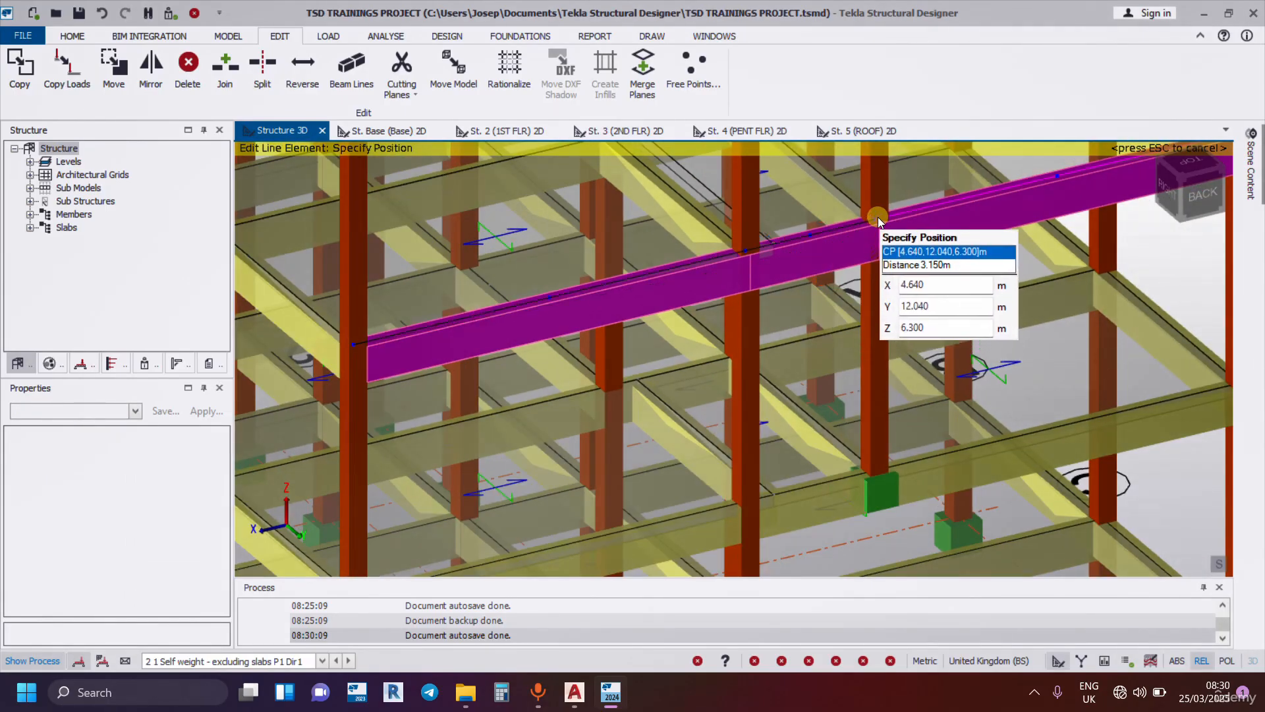
{"action": "left_click", "coordinate": [878, 217]}
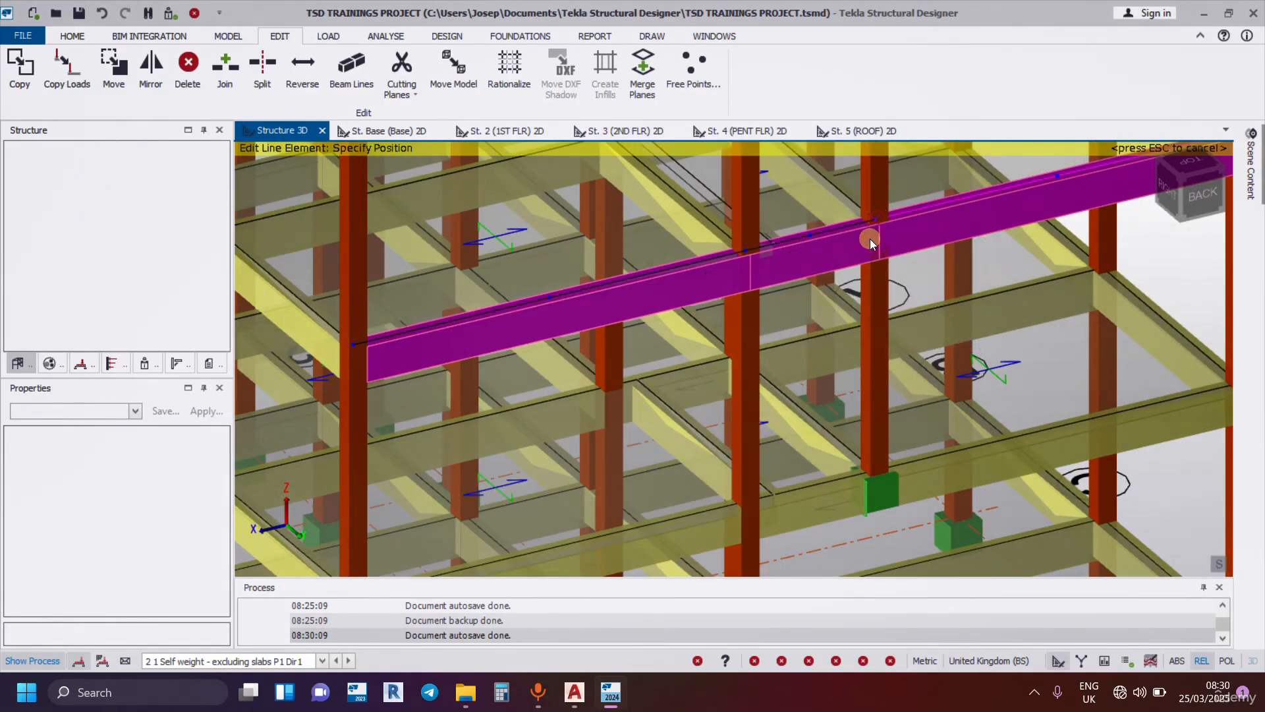
Examine the edited beam 3B1 at its column joints and within the whole building, and clear the selection.
{"action": "scroll", "coordinate": [753, 276], "scroll_direction": "up", "scroll_amount": 1}
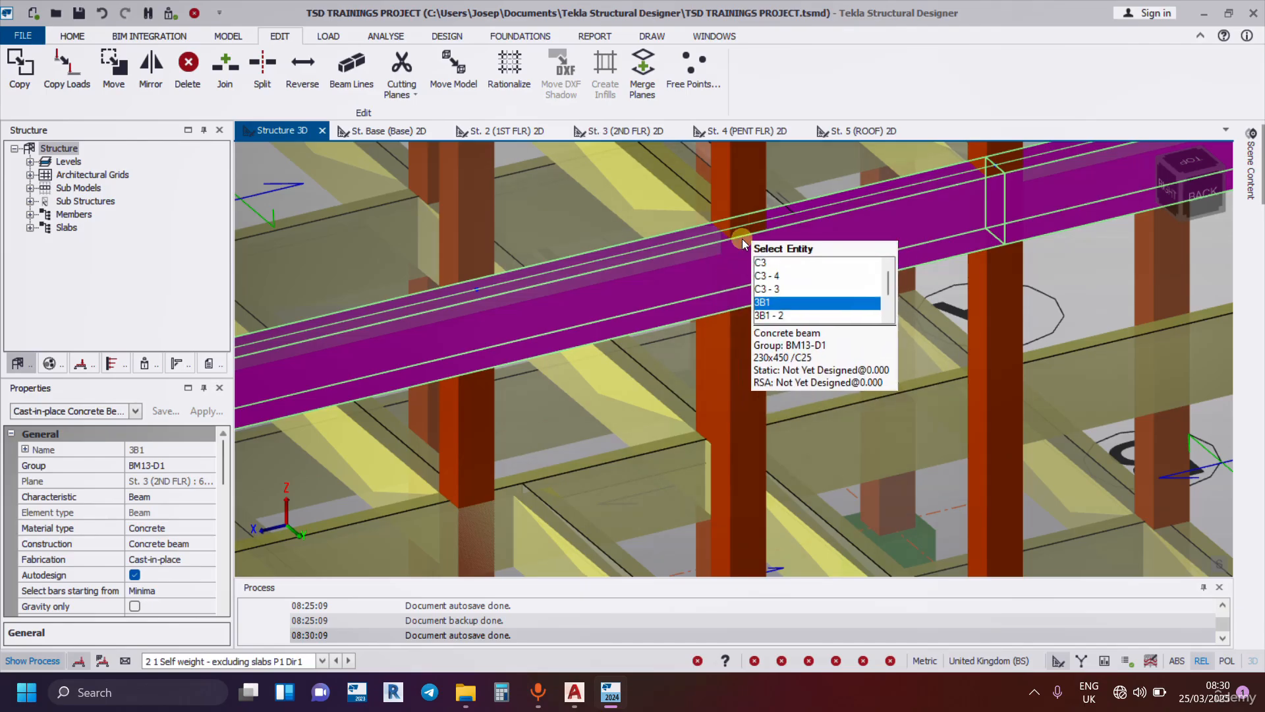
{"action": "scroll", "coordinate": [830, 305], "scroll_direction": "down", "scroll_amount": 3}
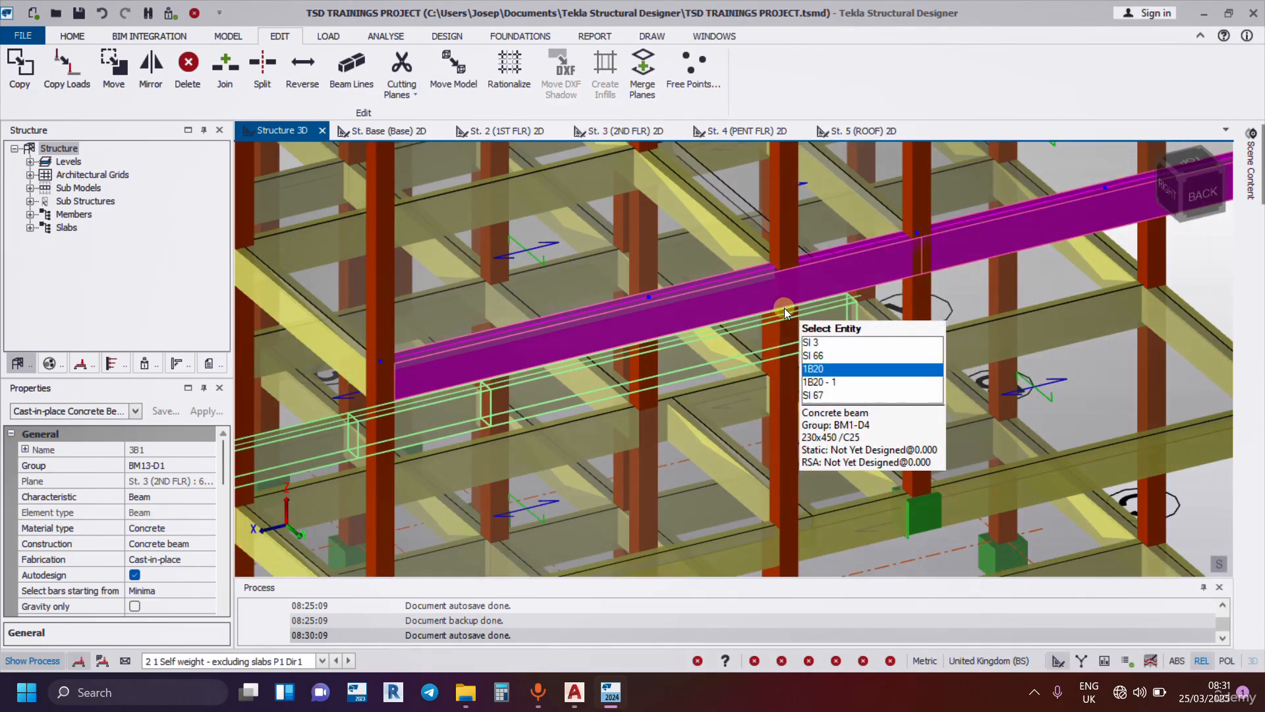
{"action": "scroll", "coordinate": [810, 266], "scroll_direction": "up", "scroll_amount": 2}
{"action": "scroll", "coordinate": [810, 266], "scroll_direction": "down", "scroll_amount": 3}
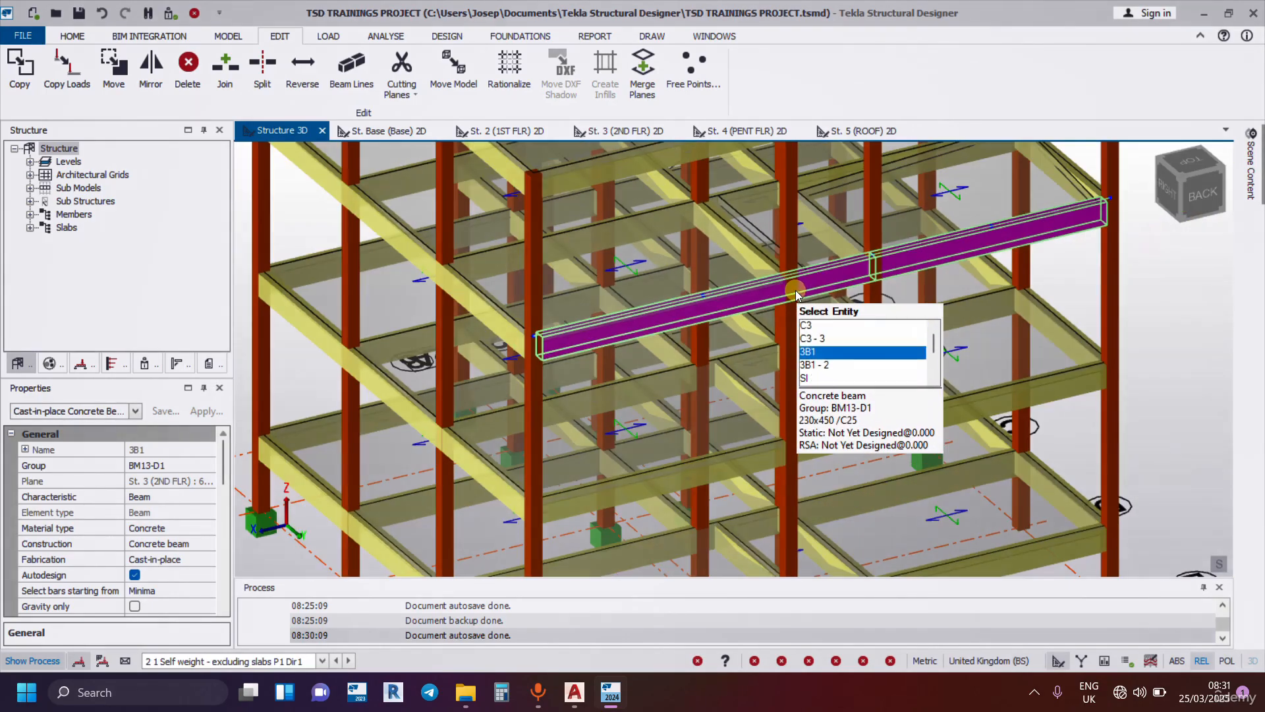
{"action": "scroll", "coordinate": [795, 291], "scroll_direction": "down", "scroll_amount": 5}
{"action": "right_click_drag", "start_coordinate": [796, 291], "coordinate": [928, 312]}
{"action": "scroll", "coordinate": [807, 260], "scroll_direction": "down", "scroll_amount": 3}
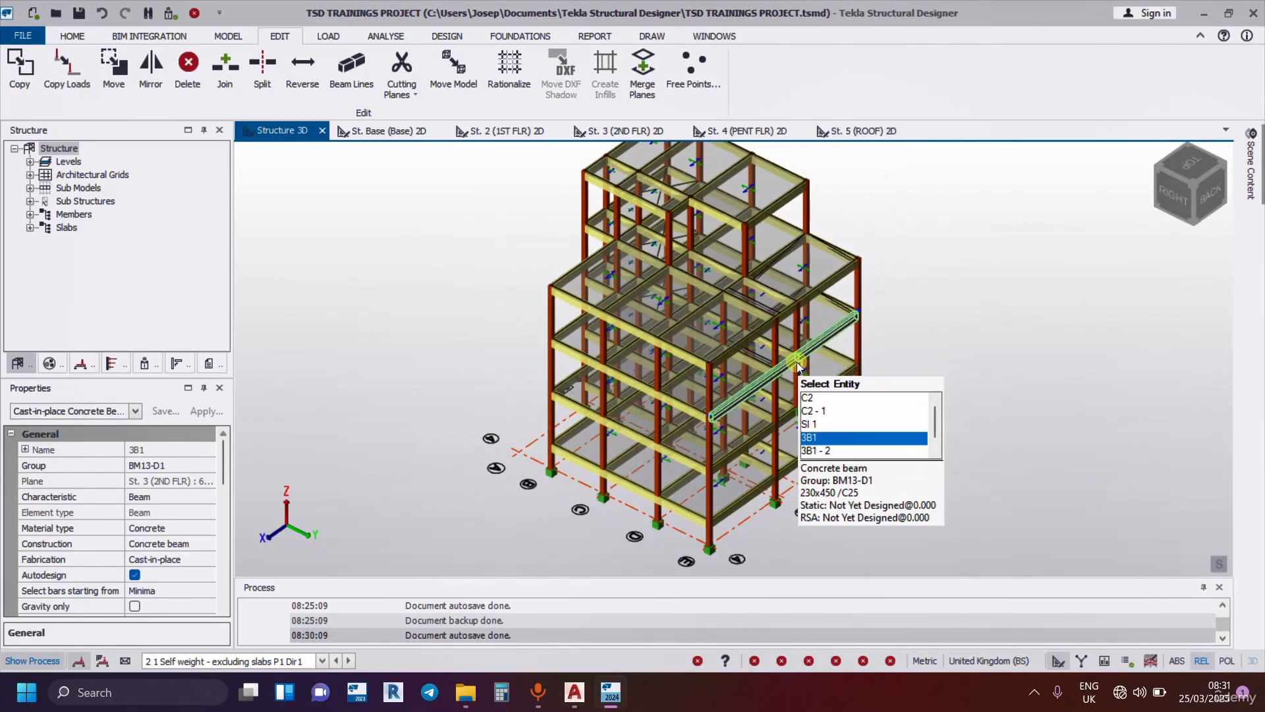
{"action": "right_click_drag", "start_coordinate": [870, 384], "coordinate": [796, 353]}
{"action": "scroll", "coordinate": [789, 402], "scroll_direction": "up", "scroll_amount": 4}
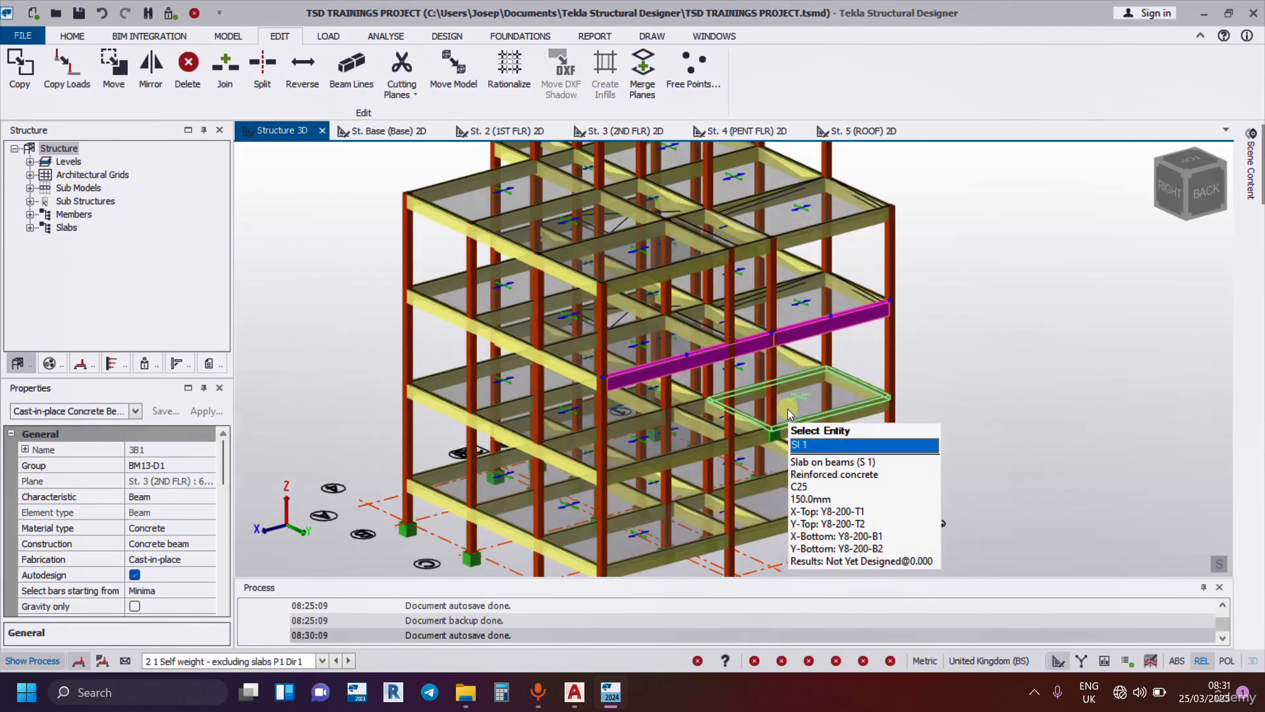
{"action": "scroll", "coordinate": [792, 404], "scroll_direction": "down", "scroll_amount": 3}
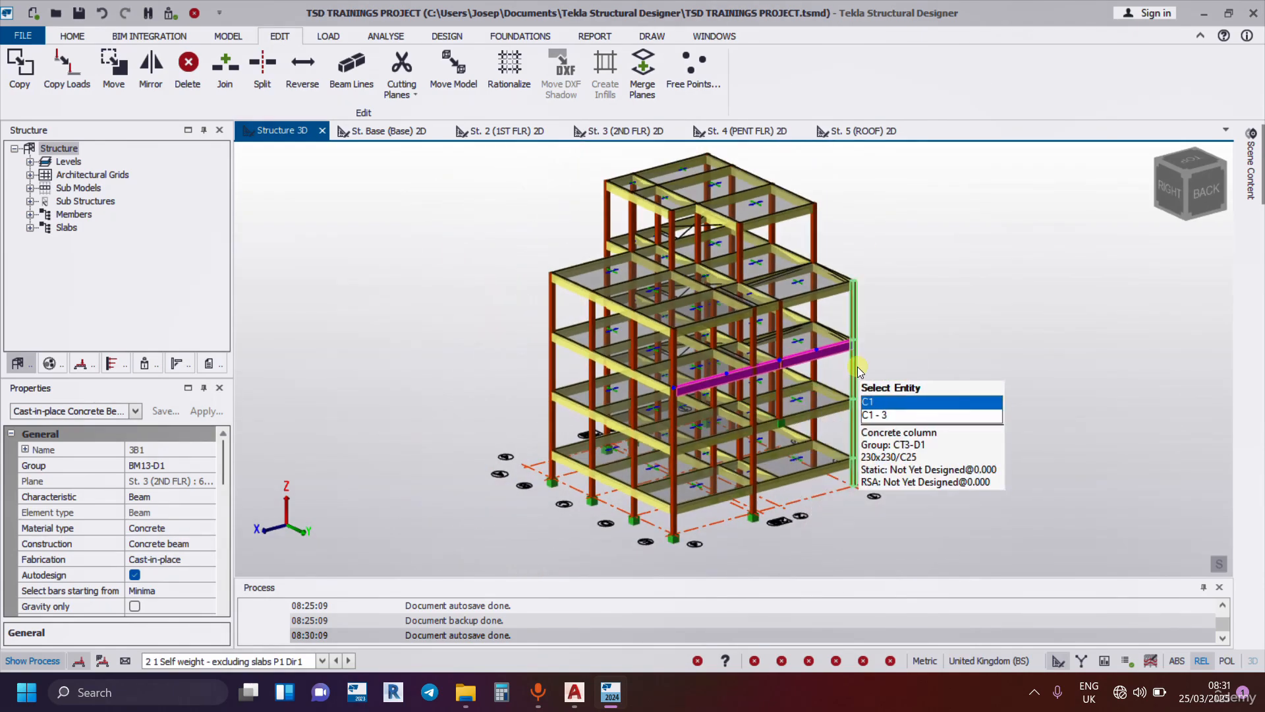
{"action": "scroll", "coordinate": [899, 368], "scroll_direction": "down", "scroll_amount": 3}
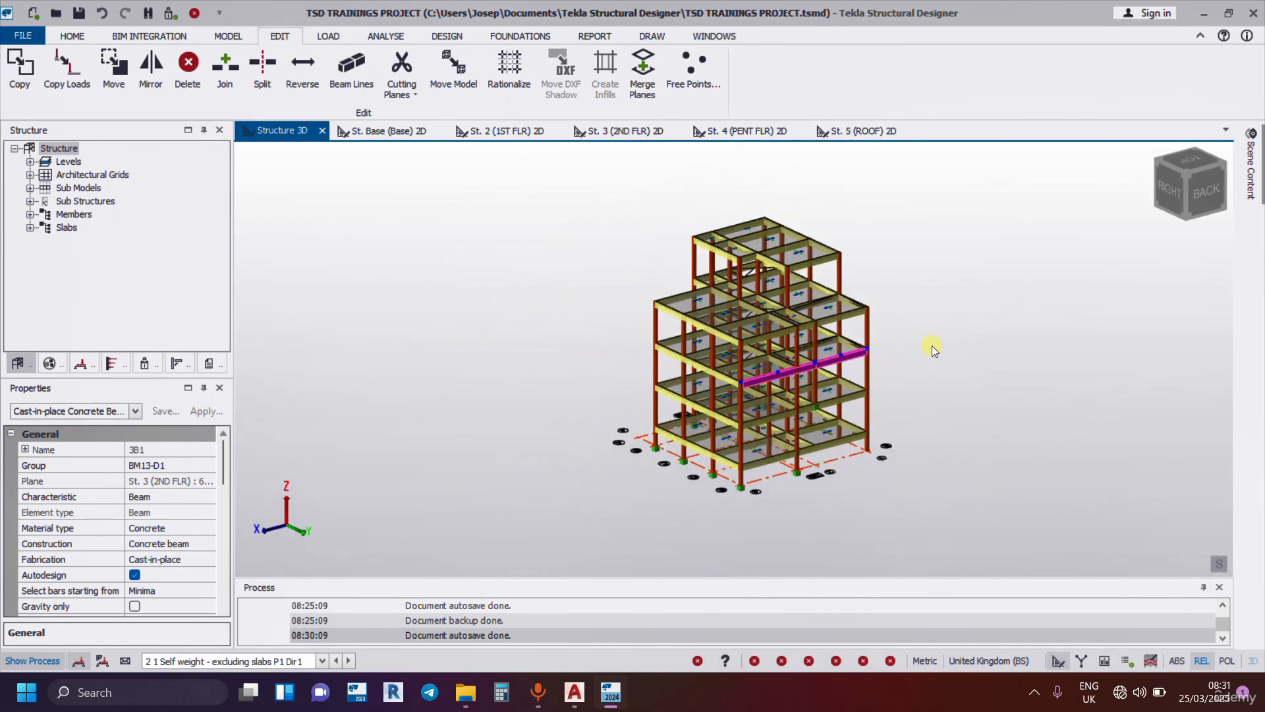
{"action": "scroll", "coordinate": [923, 327], "scroll_direction": "up", "scroll_amount": 2}
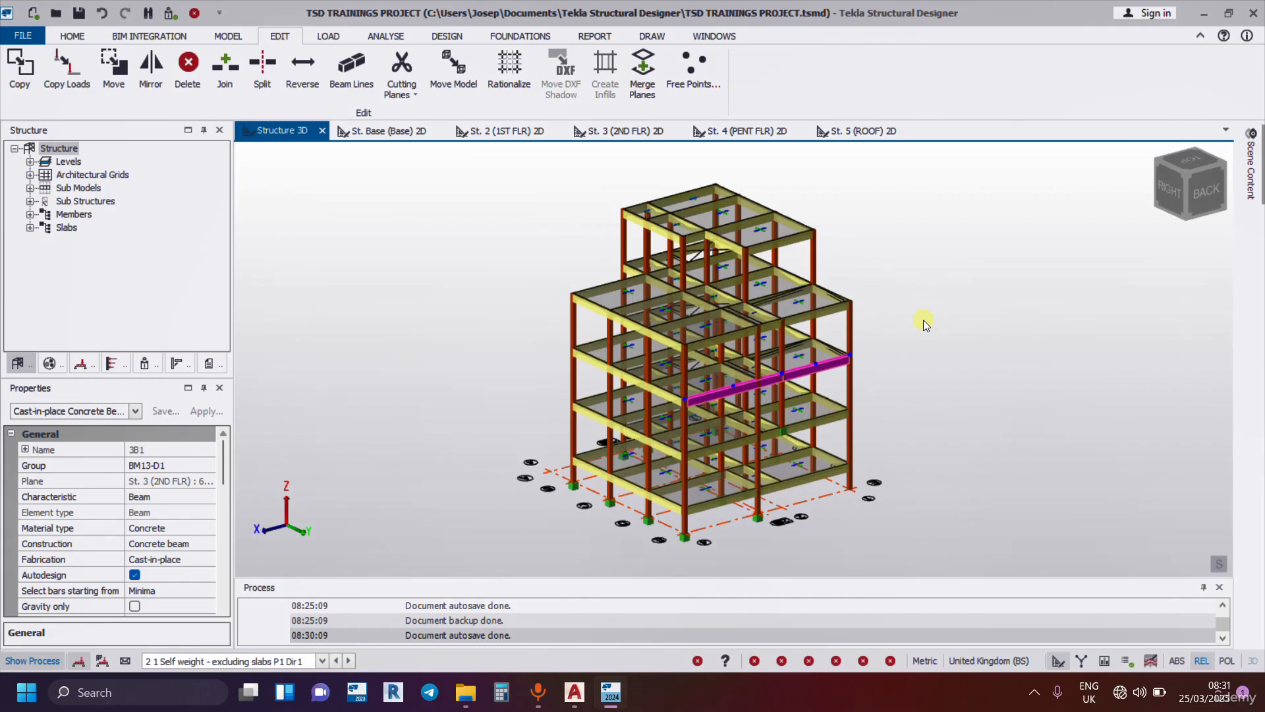
{"action": "mouse_move", "coordinate": [799, 520]}
{"action": "left_click", "coordinate": [949, 316]}
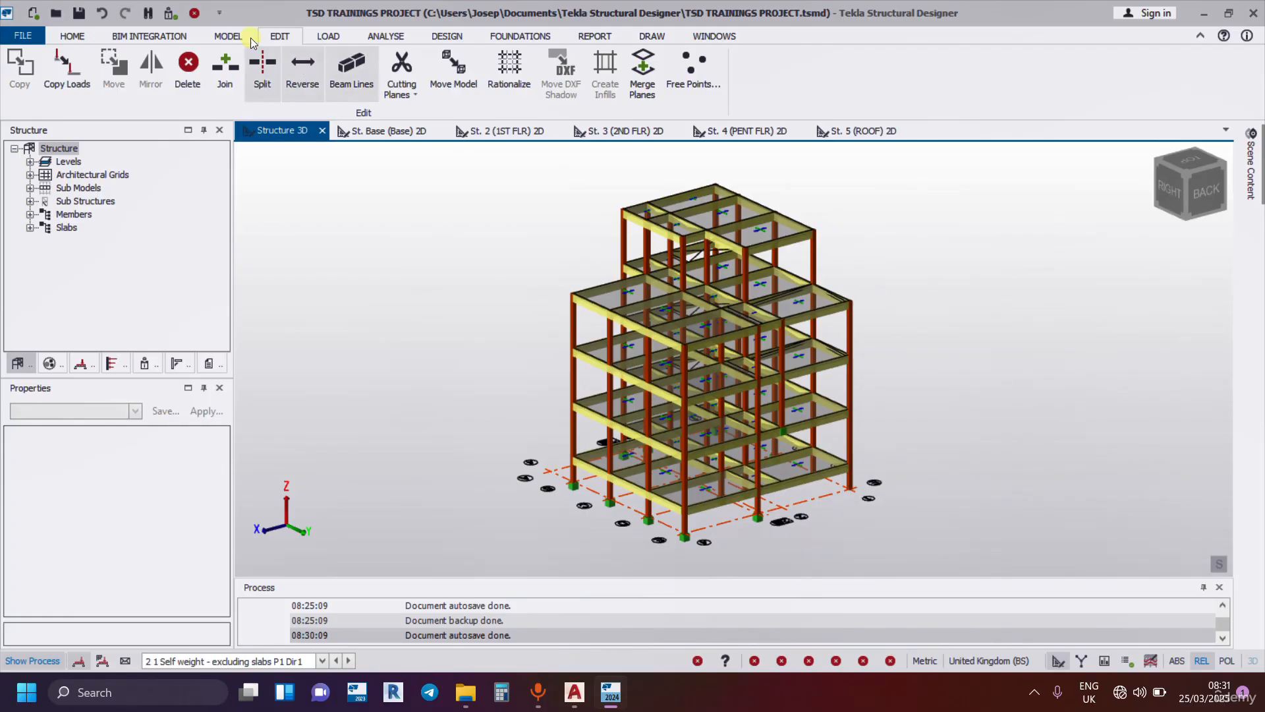
Validate the structure for physical model issues and review the general model validation items in the status tree.
{"action": "left_click", "coordinate": [229, 37]}
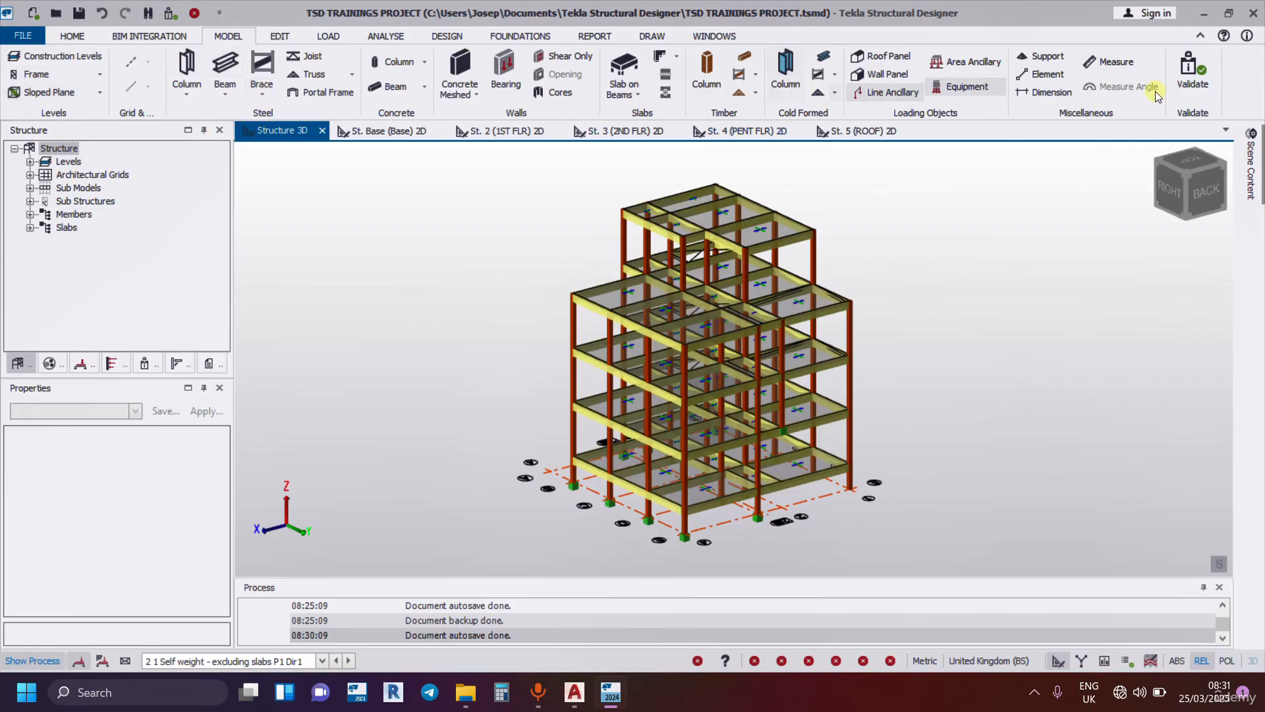
{"action": "left_click", "coordinate": [1188, 72]}
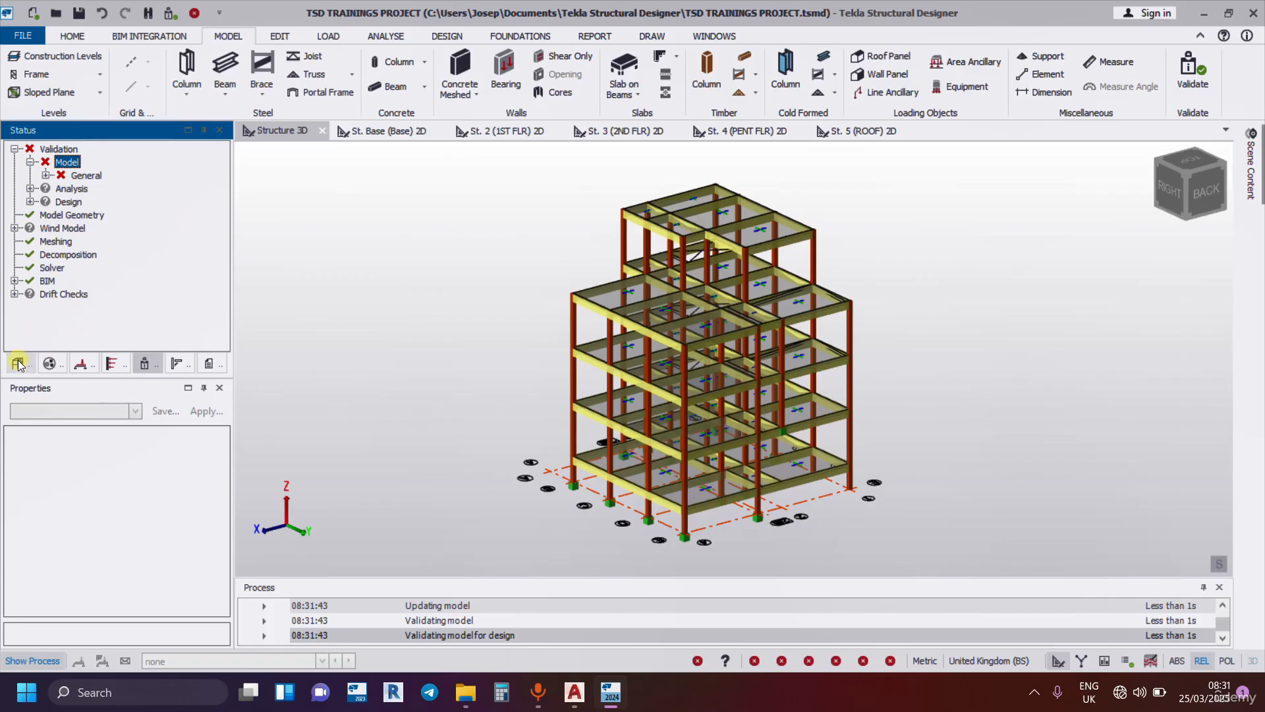
{"action": "left_click", "coordinate": [146, 363]}
{"action": "left_click", "coordinate": [46, 175]}
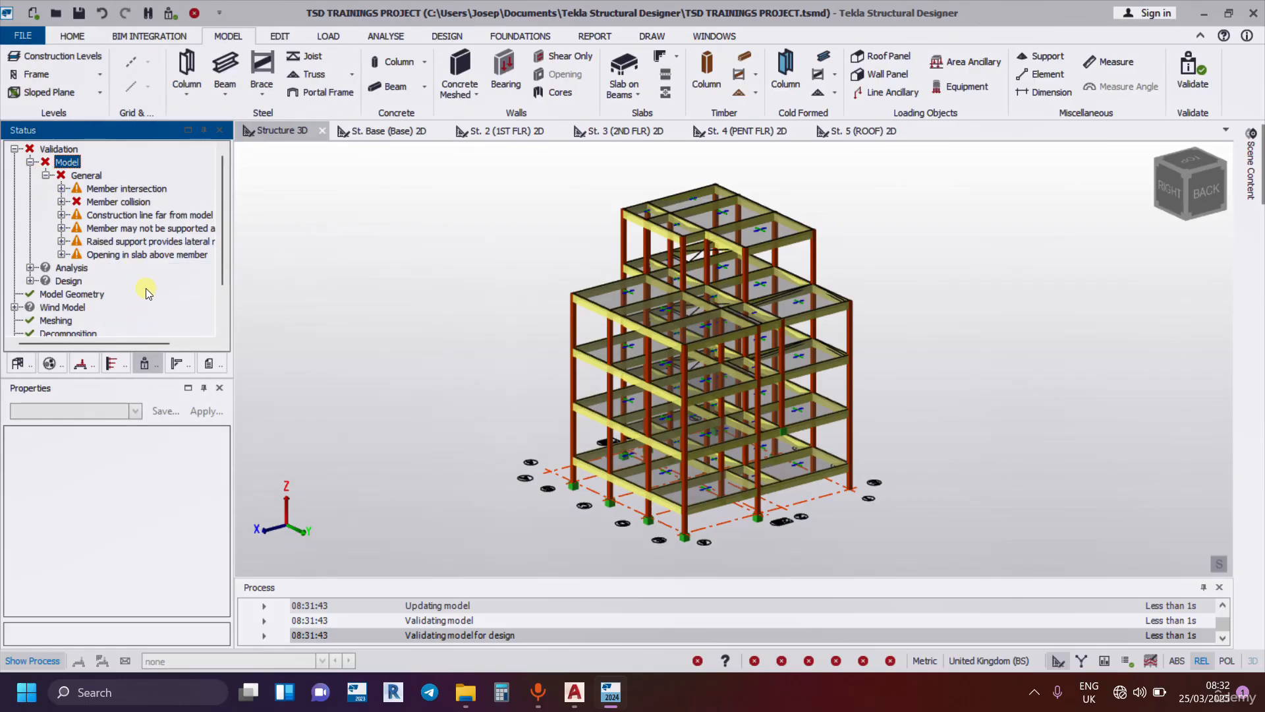
{"action": "mouse_move", "coordinate": [140, 190]}
{"action": "mouse_move", "coordinate": [110, 261]}
{"action": "mouse_move", "coordinate": [101, 239]}
Highlight the members flagged under Member intersection in the 3D view.
{"action": "left_click", "coordinate": [134, 189]}
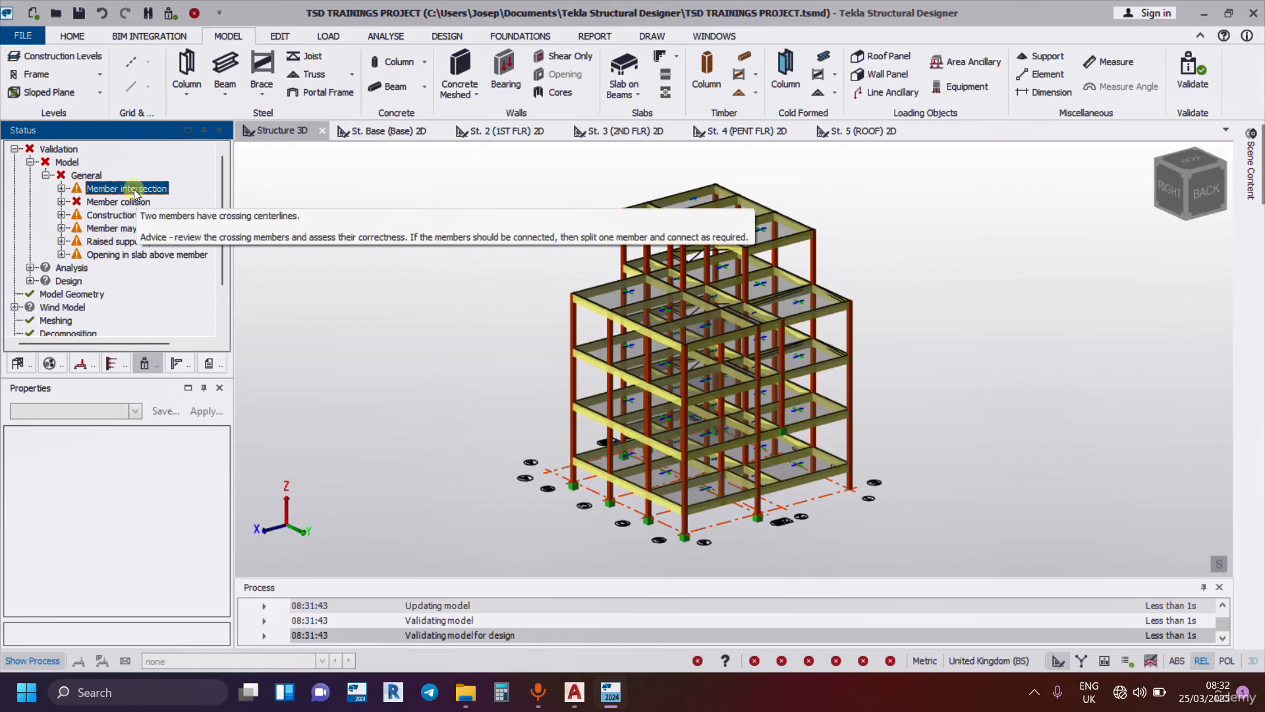
{"action": "right_click", "coordinate": [133, 189]}
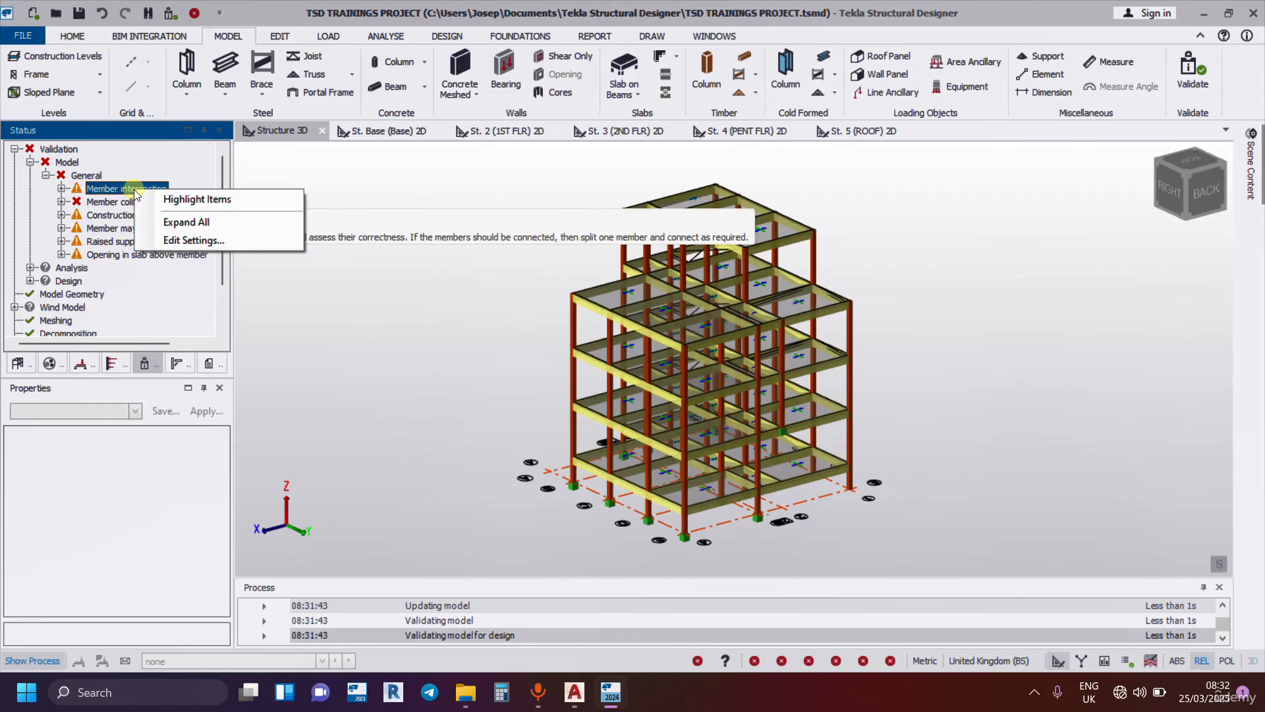
{"action": "left_click", "coordinate": [203, 199]}
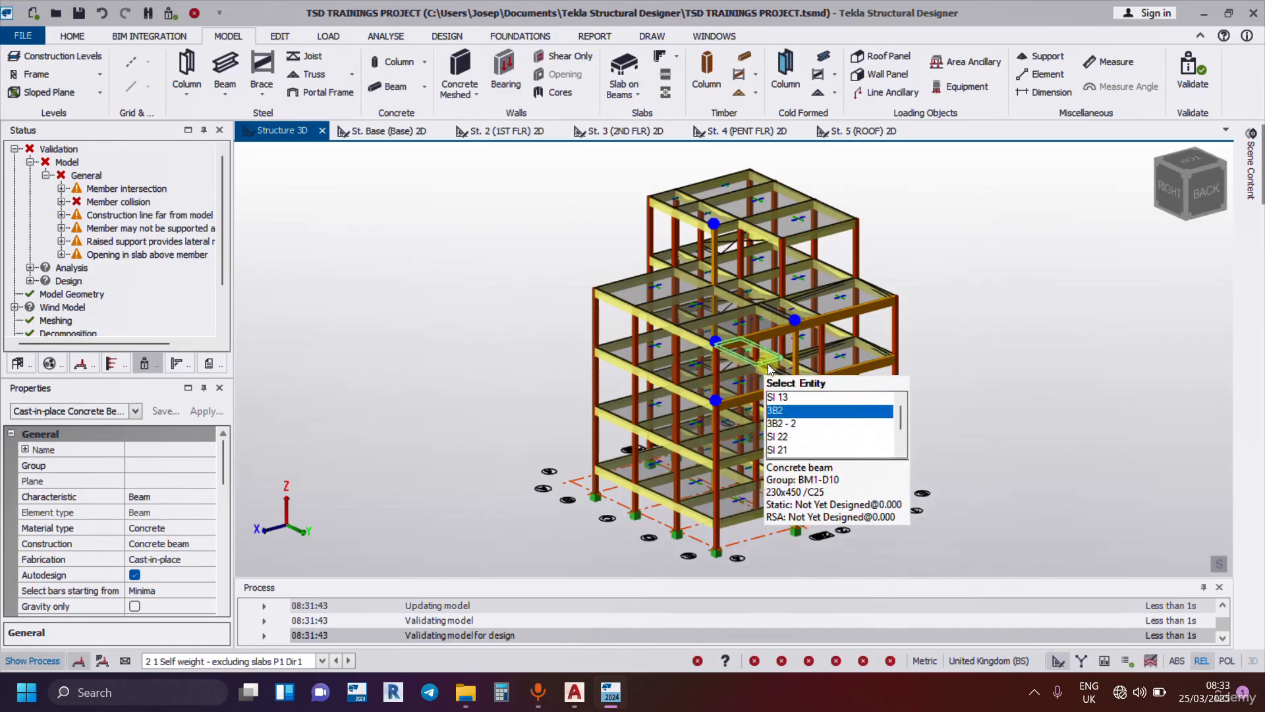
Examine the highlighted member intersection locations up close and from several sides of the building.
{"action": "scroll", "coordinate": [784, 363], "scroll_direction": "up", "scroll_amount": 3}
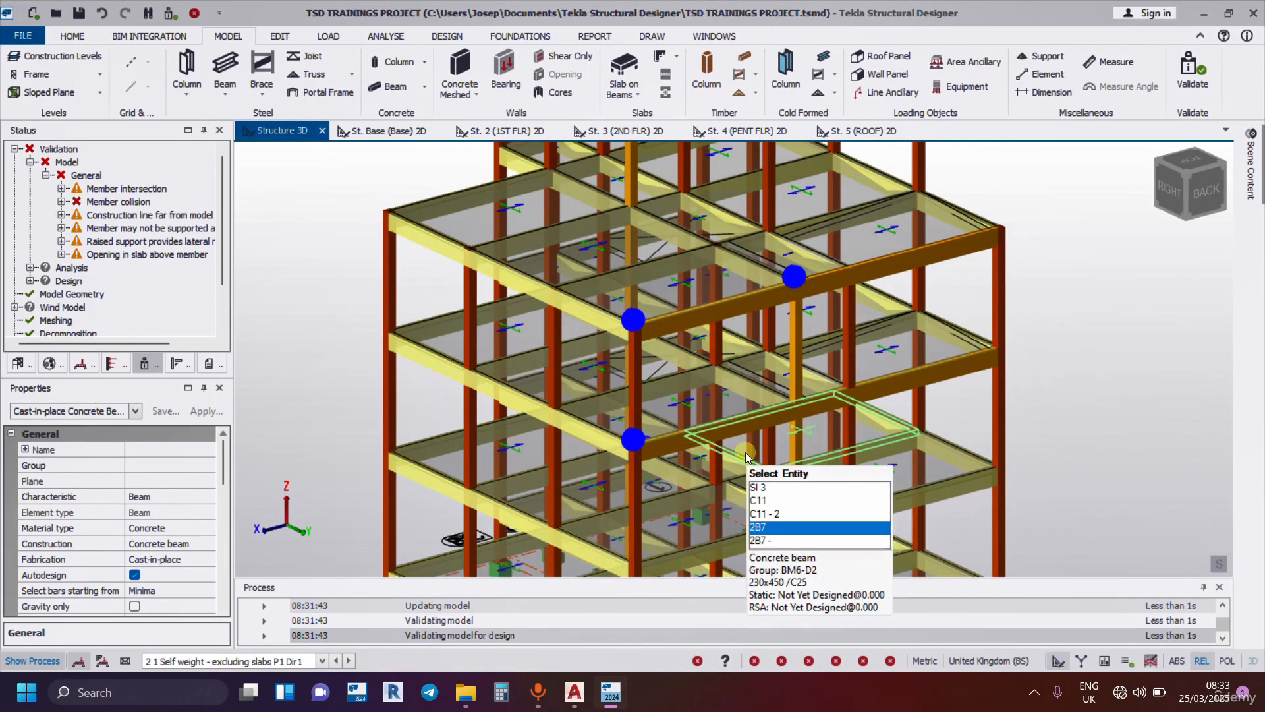
{"action": "scroll", "coordinate": [747, 449], "scroll_direction": "down", "scroll_amount": 3}
{"action": "scroll", "coordinate": [774, 405], "scroll_direction": "up", "scroll_amount": 2}
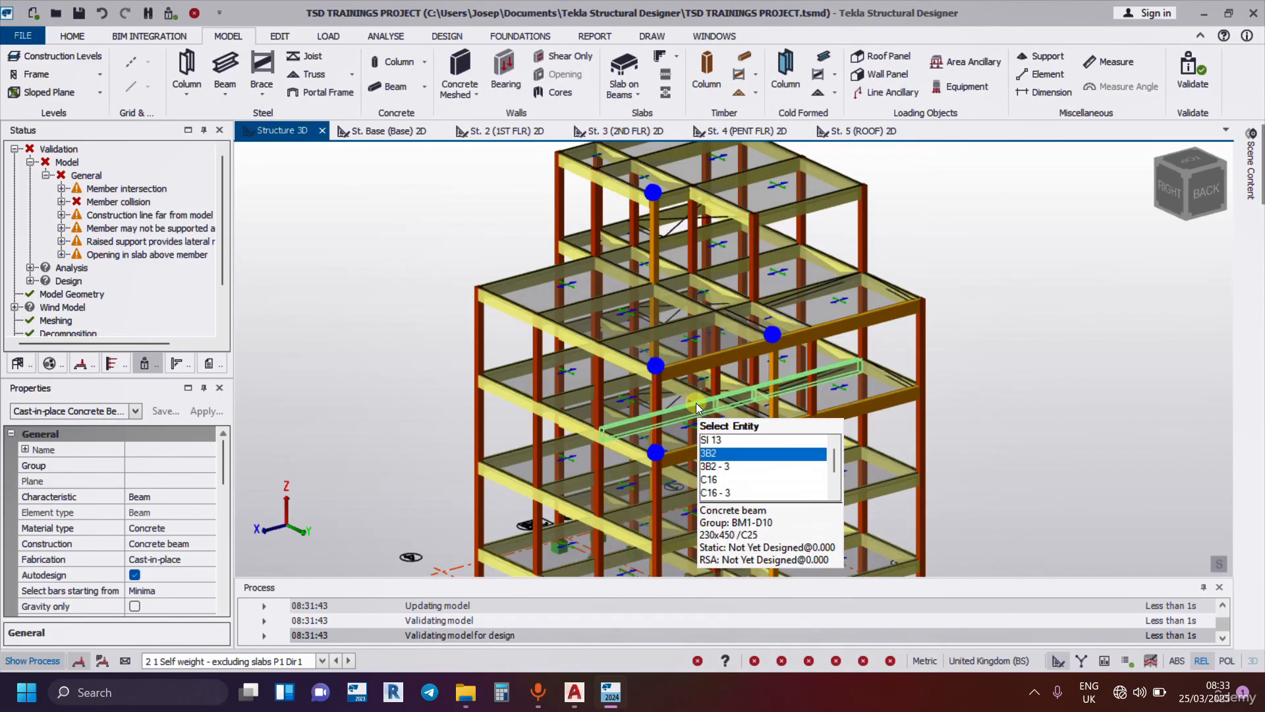
{"action": "mouse_move", "coordinate": [697, 402]}
{"action": "right_mouse_down"}
{"action": "mouse_move", "coordinate": [862, 370]}
{"action": "mouse_move", "coordinate": [1002, 365]}
{"action": "mouse_move", "coordinate": [1116, 380]}
{"action": "mouse_move", "coordinate": [895, 400]}
{"action": "mouse_move", "coordinate": [1081, 373]}
{"action": "mouse_move", "coordinate": [970, 387]}
{"action": "mouse_move", "coordinate": [641, 385]}
{"action": "mouse_move", "coordinate": [612, 366]}
{"action": "mouse_move", "coordinate": [596, 323]}
{"action": "mouse_move", "coordinate": [665, 376]}
{"action": "mouse_move", "coordinate": [710, 231]}
{"action": "mouse_move", "coordinate": [760, 467]}
{"action": "mouse_move", "coordinate": [706, 396]}
{"action": "right_mouse_up"}
{"action": "scroll", "coordinate": [725, 211], "scroll_direction": "up", "scroll_amount": 5}
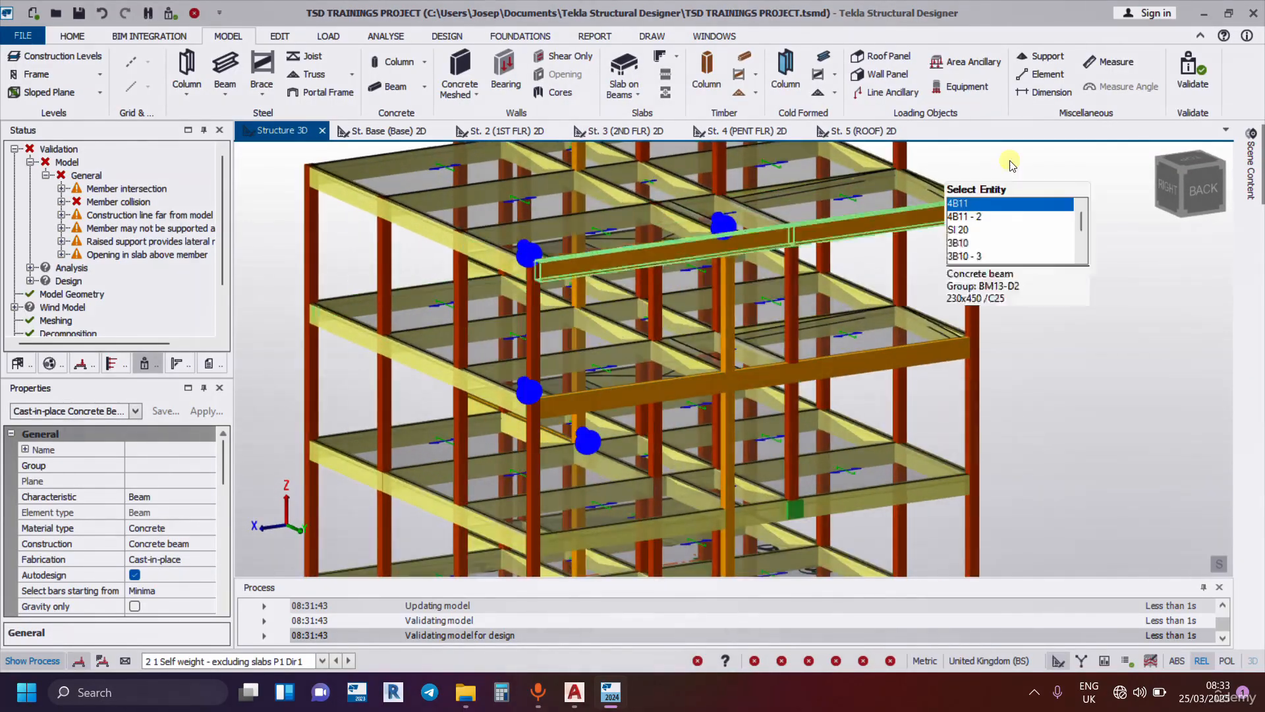
{"action": "scroll", "coordinate": [984, 401], "scroll_direction": "down", "scroll_amount": 4}
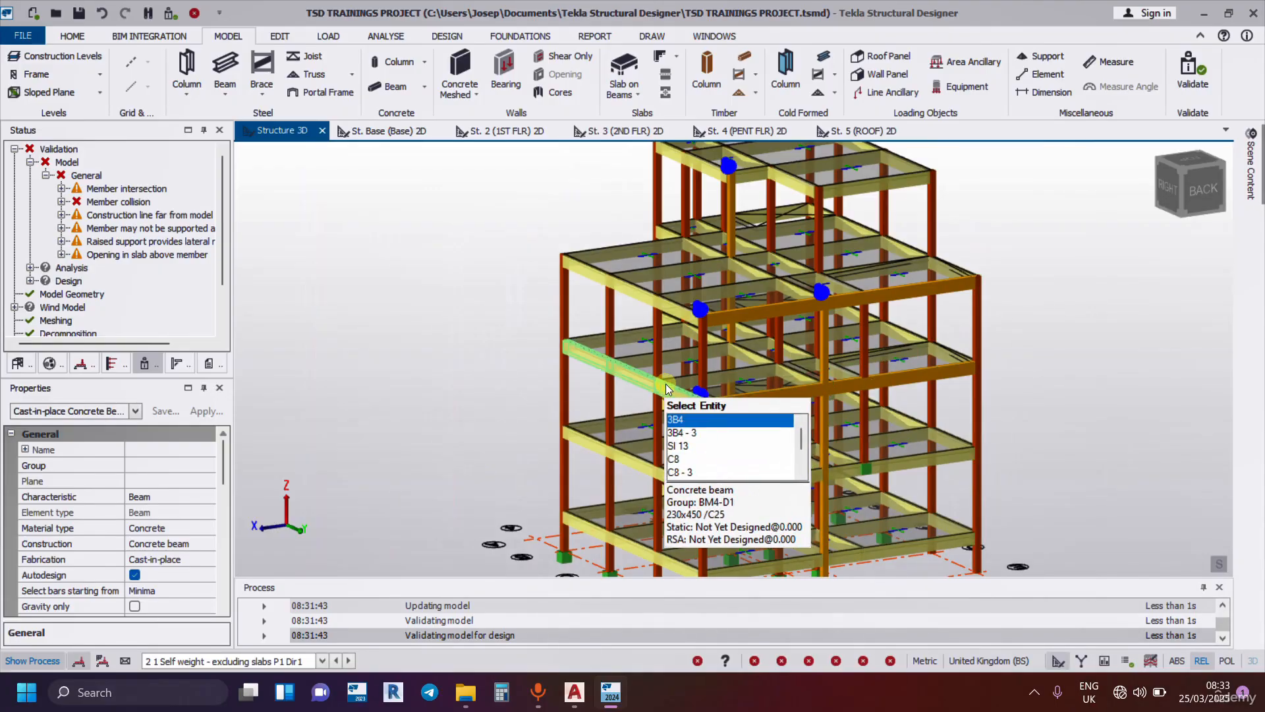
{"action": "right_click_drag", "start_coordinate": [724, 395], "coordinate": [947, 399]}
{"action": "scroll", "coordinate": [749, 381], "scroll_direction": "up", "scroll_amount": 5}
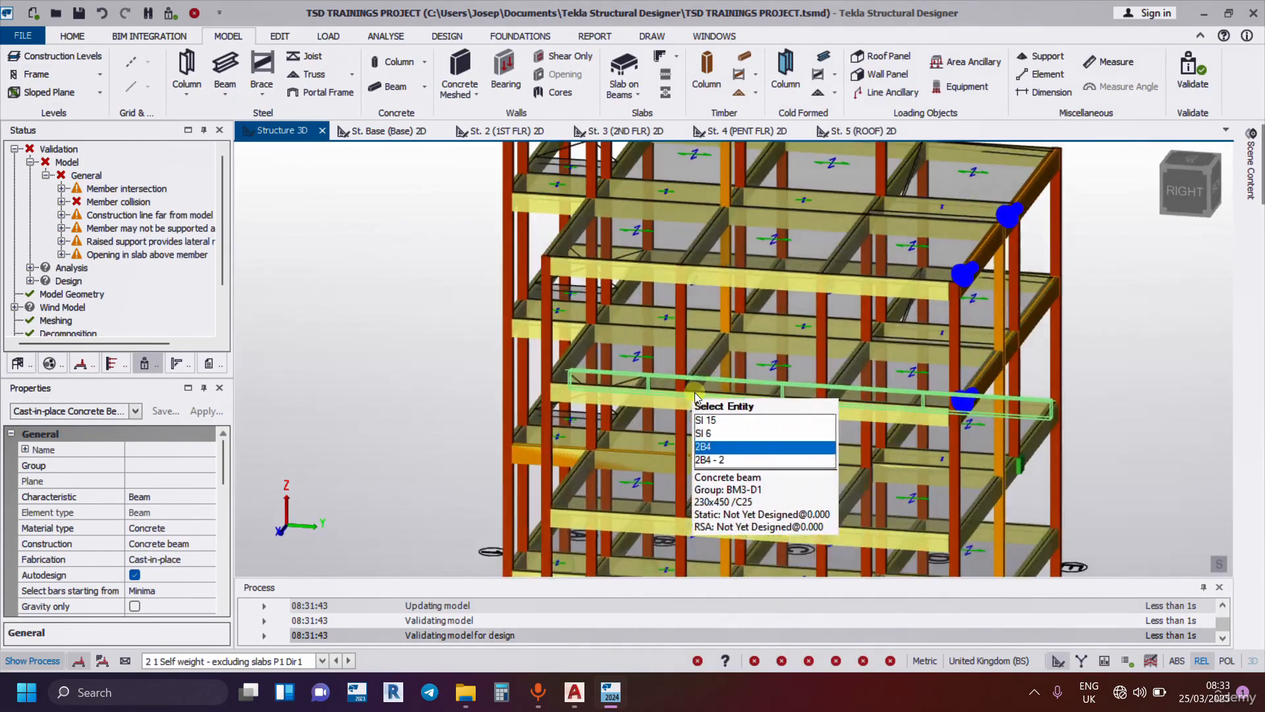
{"action": "right_click_drag", "start_coordinate": [823, 415], "coordinate": [896, 389]}
{"action": "scroll", "coordinate": [674, 262], "scroll_direction": "down", "scroll_amount": 4}
{"action": "scroll", "coordinate": [729, 504], "scroll_direction": "up", "scroll_amount": 4}
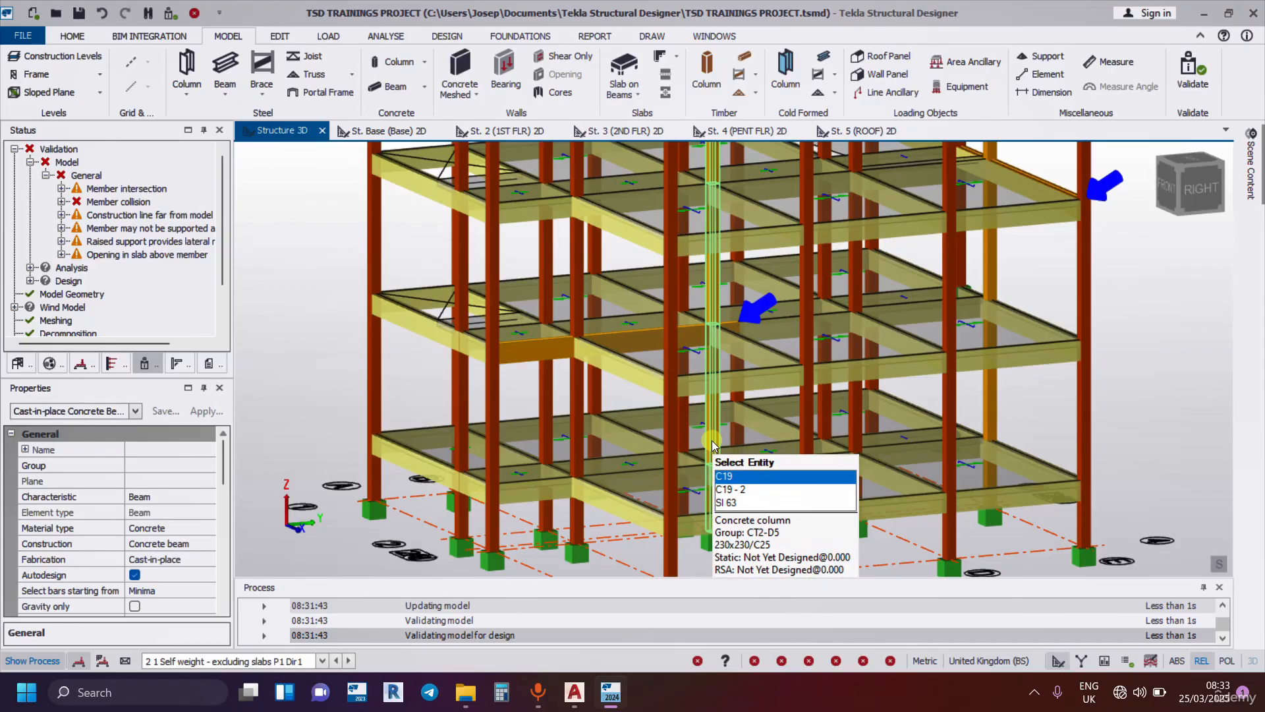
{"action": "scroll", "coordinate": [712, 447], "scroll_direction": "down", "scroll_amount": 3}
{"action": "scroll", "coordinate": [653, 381], "scroll_direction": "down", "scroll_amount": 4}
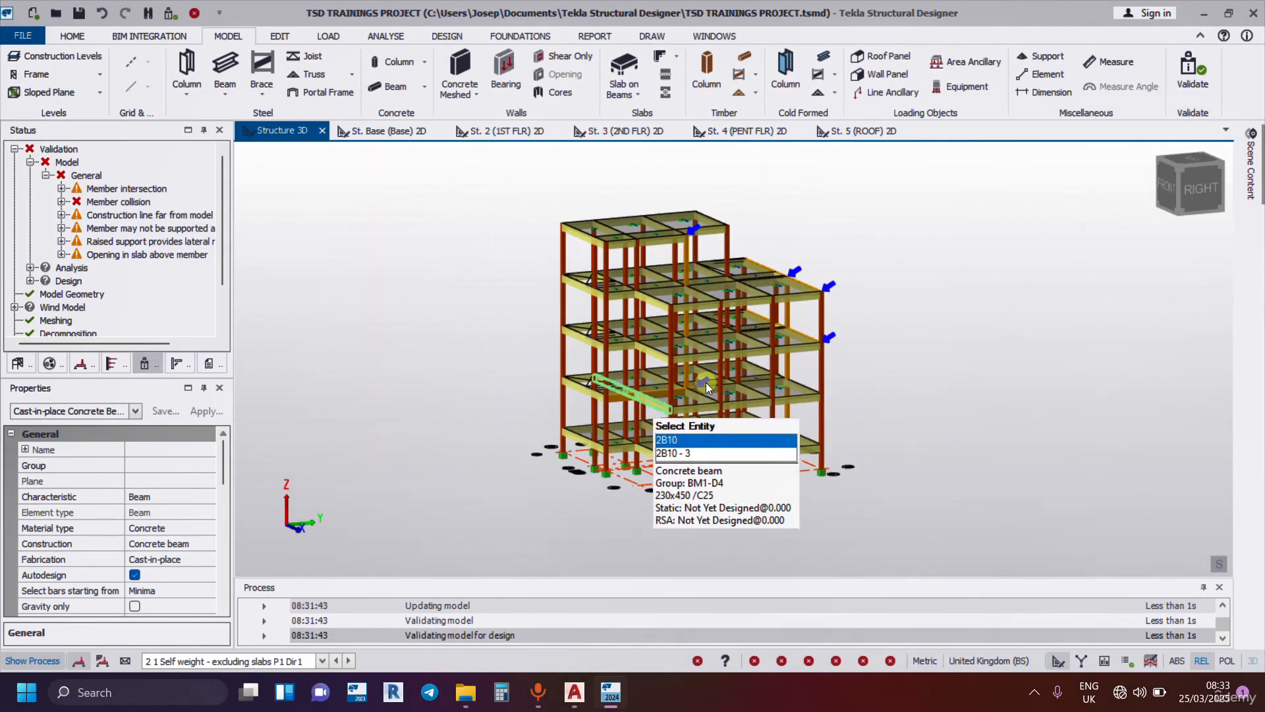
{"action": "right_click_drag", "start_coordinate": [901, 325], "coordinate": [716, 352]}
{"action": "scroll", "coordinate": [715, 348], "scroll_direction": "up", "scroll_amount": 3}
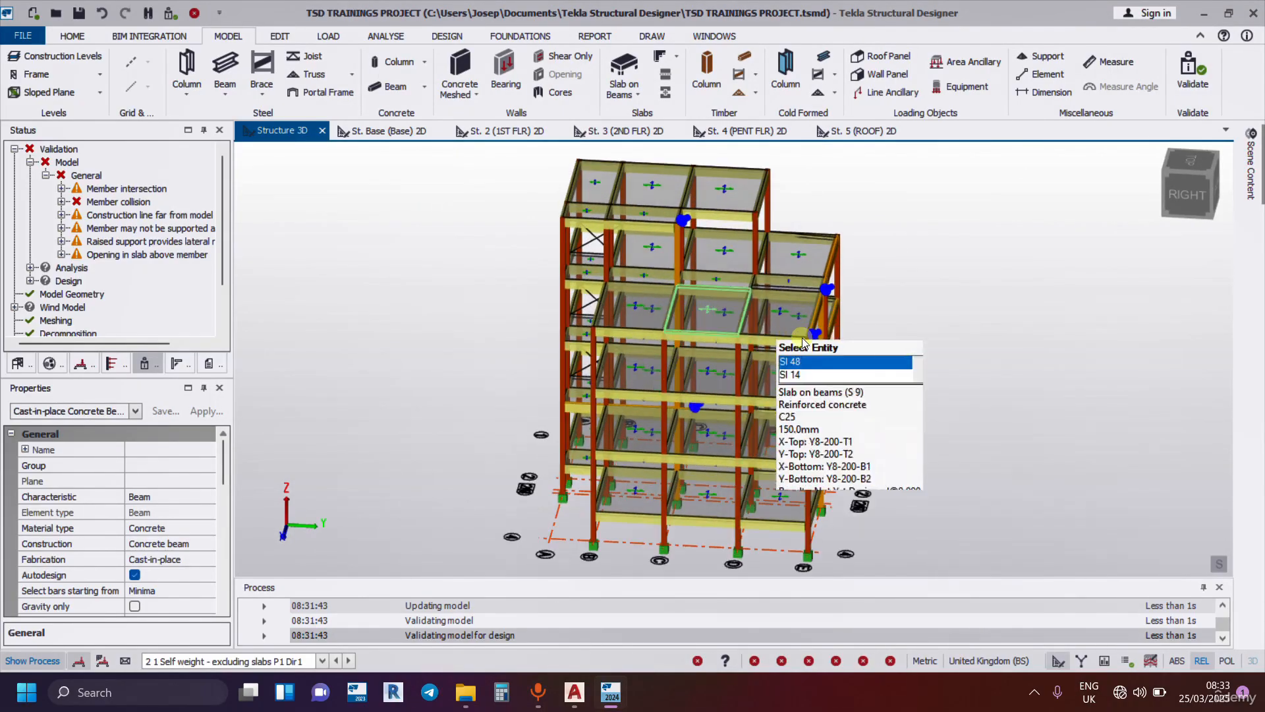
{"action": "right_click_drag", "start_coordinate": [938, 381], "coordinate": [921, 348]}
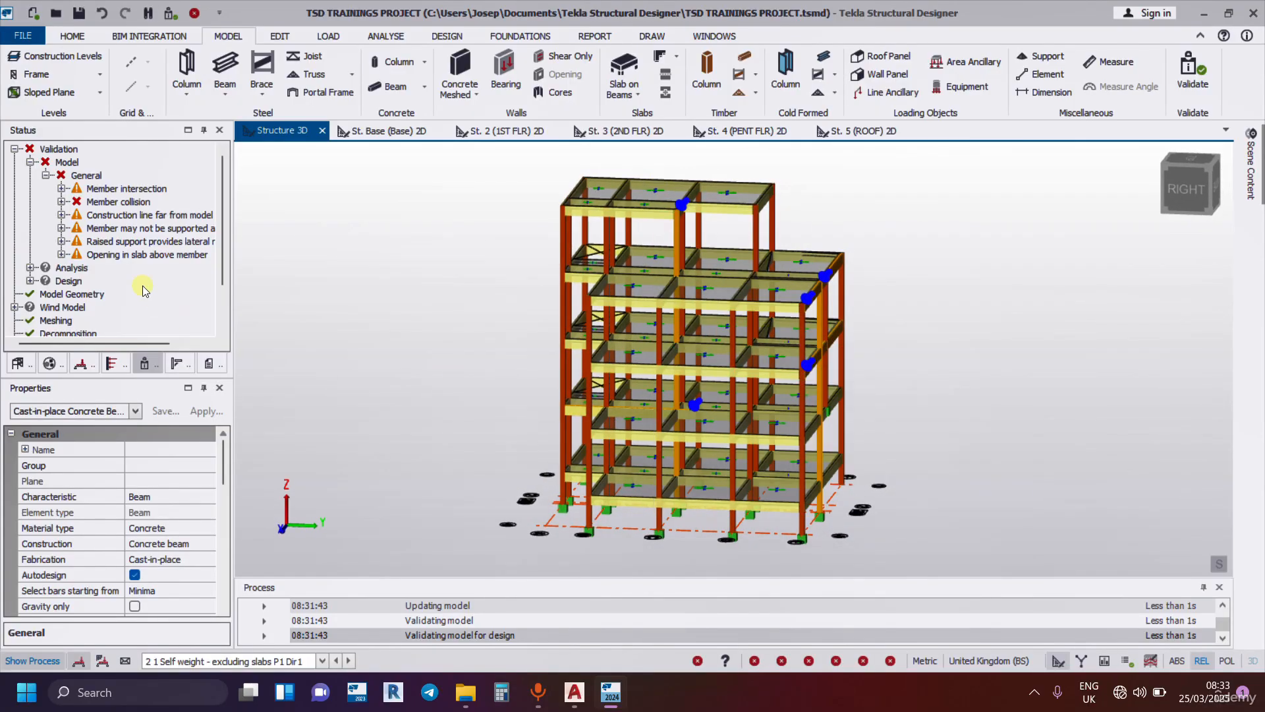
Highlight the members flagged under Member collision and examine the marked beams up close.
{"action": "mouse_move", "coordinate": [128, 192]}
{"action": "left_click", "coordinate": [129, 204]}
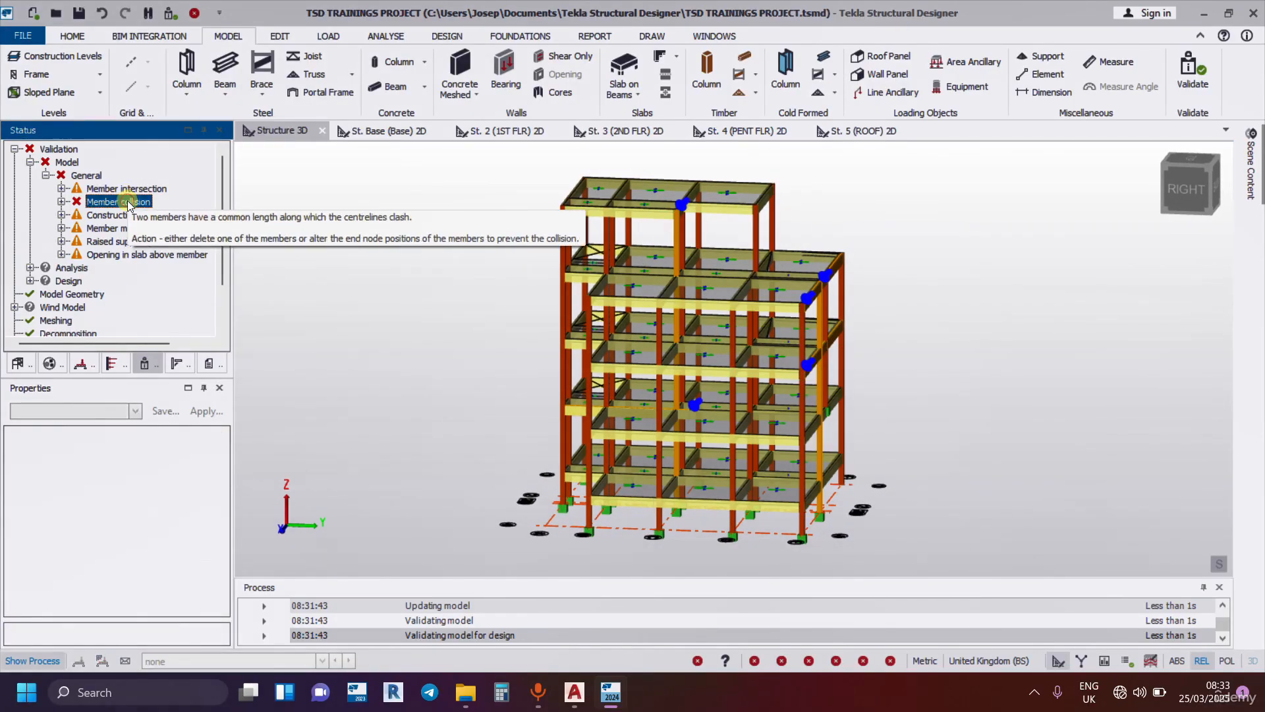
{"action": "right_click", "coordinate": [131, 206]}
{"action": "left_click", "coordinate": [197, 210]}
{"action": "scroll", "coordinate": [623, 464], "scroll_direction": "up", "scroll_amount": 4}
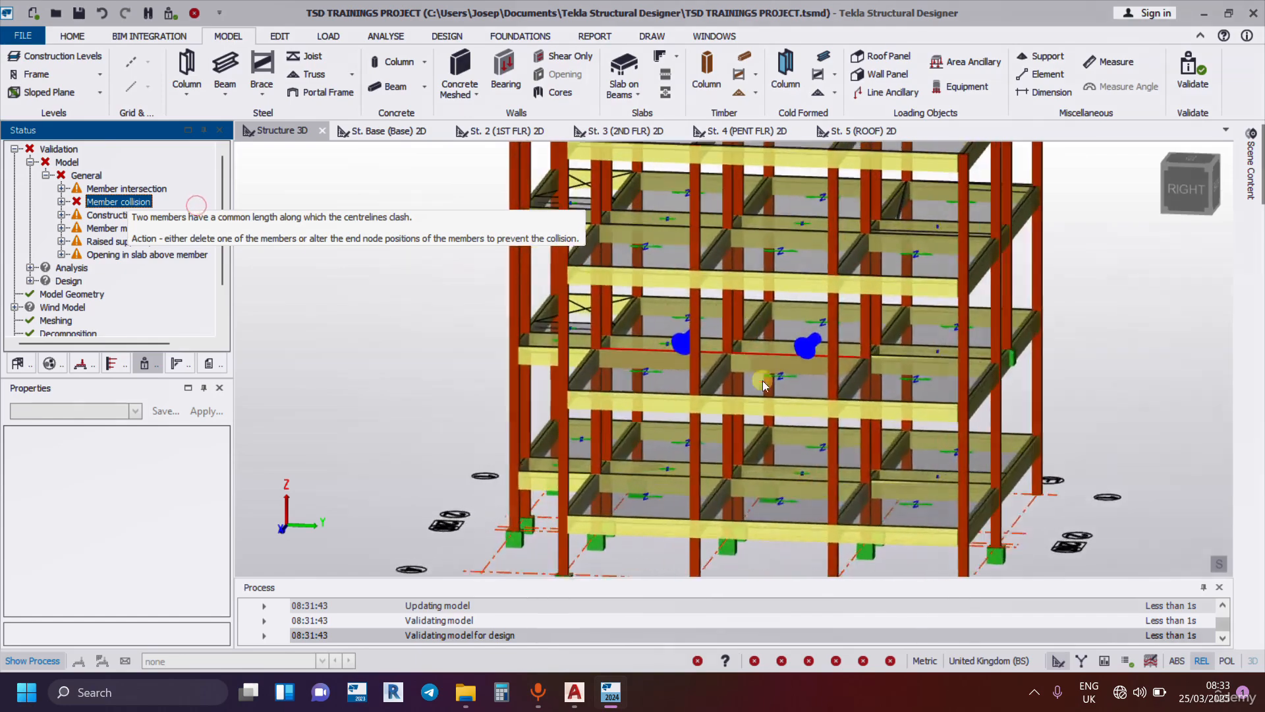
{"action": "left_click", "coordinate": [760, 396]}
Highlight the columns flagged under the "Member may not be supported" warning and examine them around the building.
{"action": "left_click", "coordinate": [98, 229]}
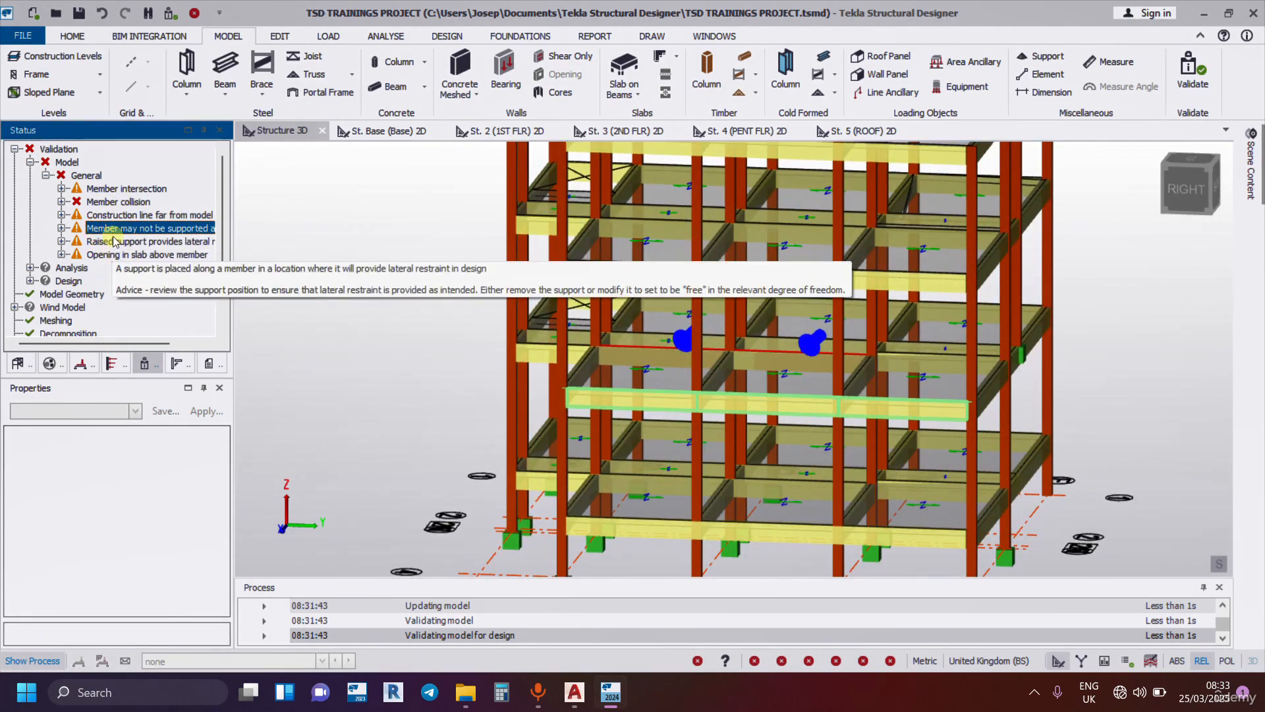
{"action": "right_click", "coordinate": [115, 229]}
{"action": "left_click", "coordinate": [200, 245]}
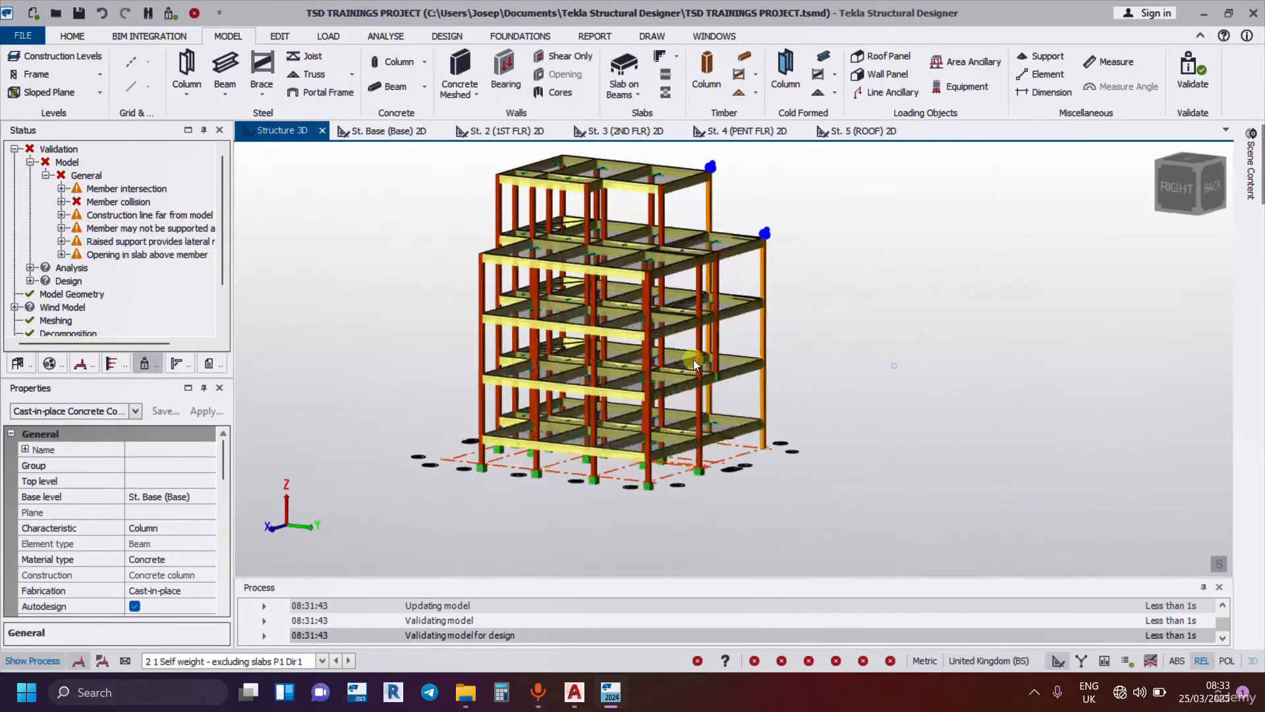
{"action": "scroll", "coordinate": [764, 414], "scroll_direction": "up", "scroll_amount": 4}
{"action": "right_click_drag", "start_coordinate": [753, 413], "coordinate": [630, 416]}
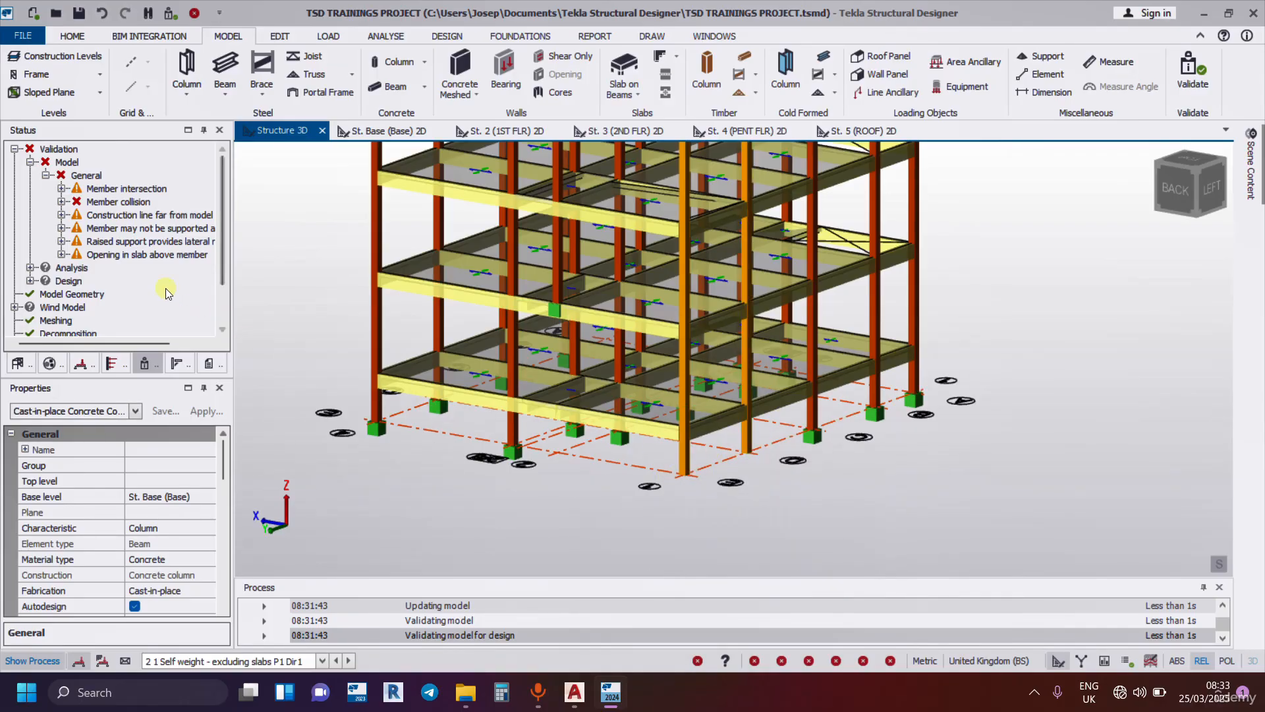
Highlight the support flagged under the raised support lateral restraint warning in the 3D view.
{"action": "right_click", "coordinate": [114, 244]}
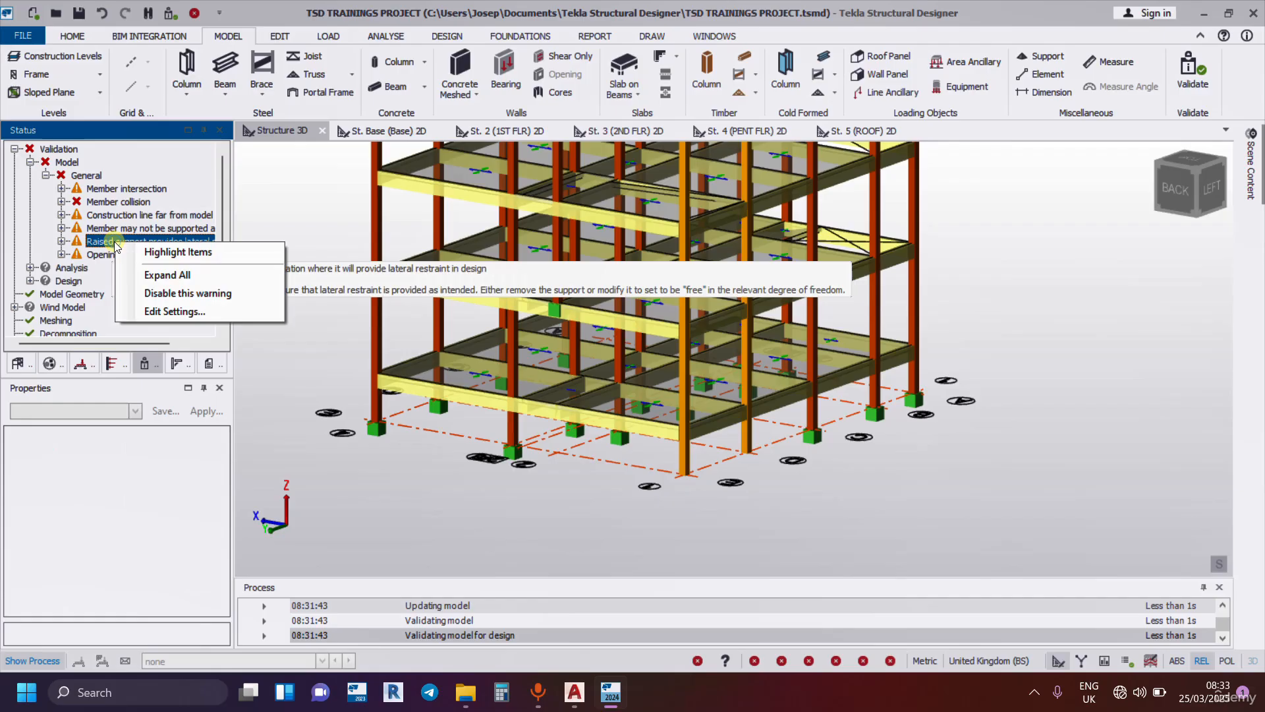
{"action": "left_click", "coordinate": [175, 253]}
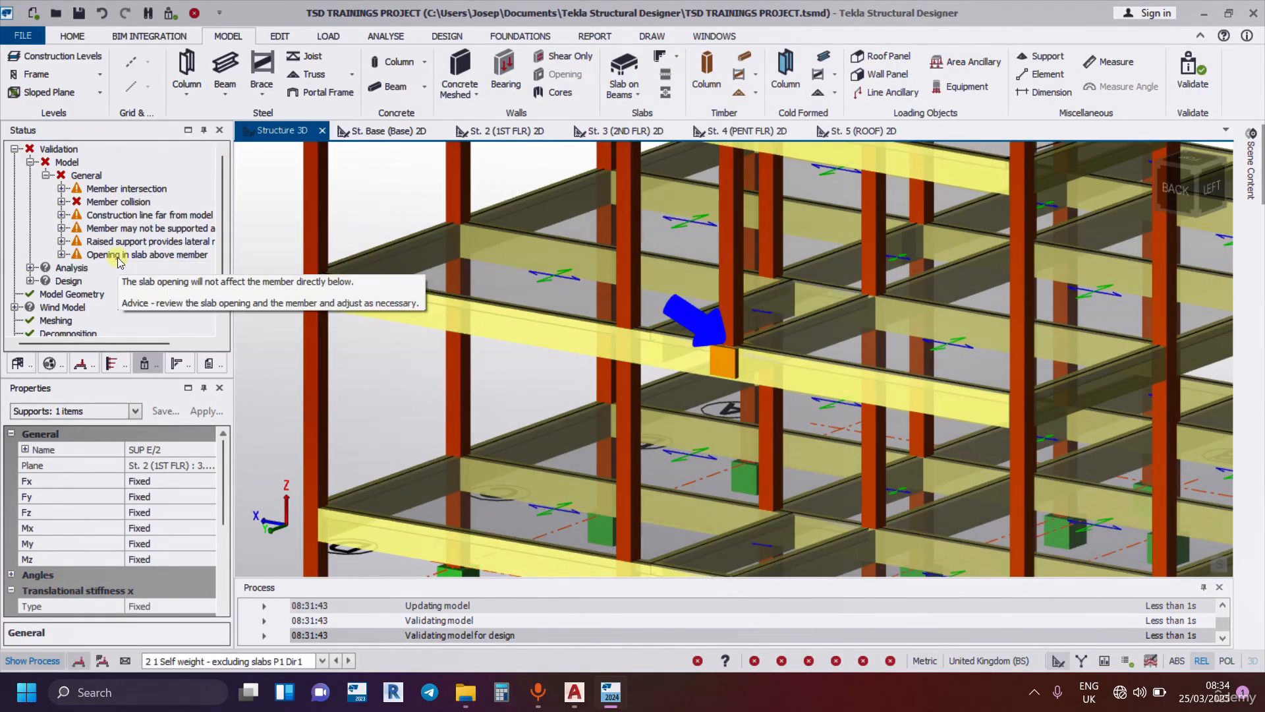
Highlight the members flagged under Opening in slab above member and examine them from several sides of the building.
{"action": "left_click", "coordinate": [121, 253]}
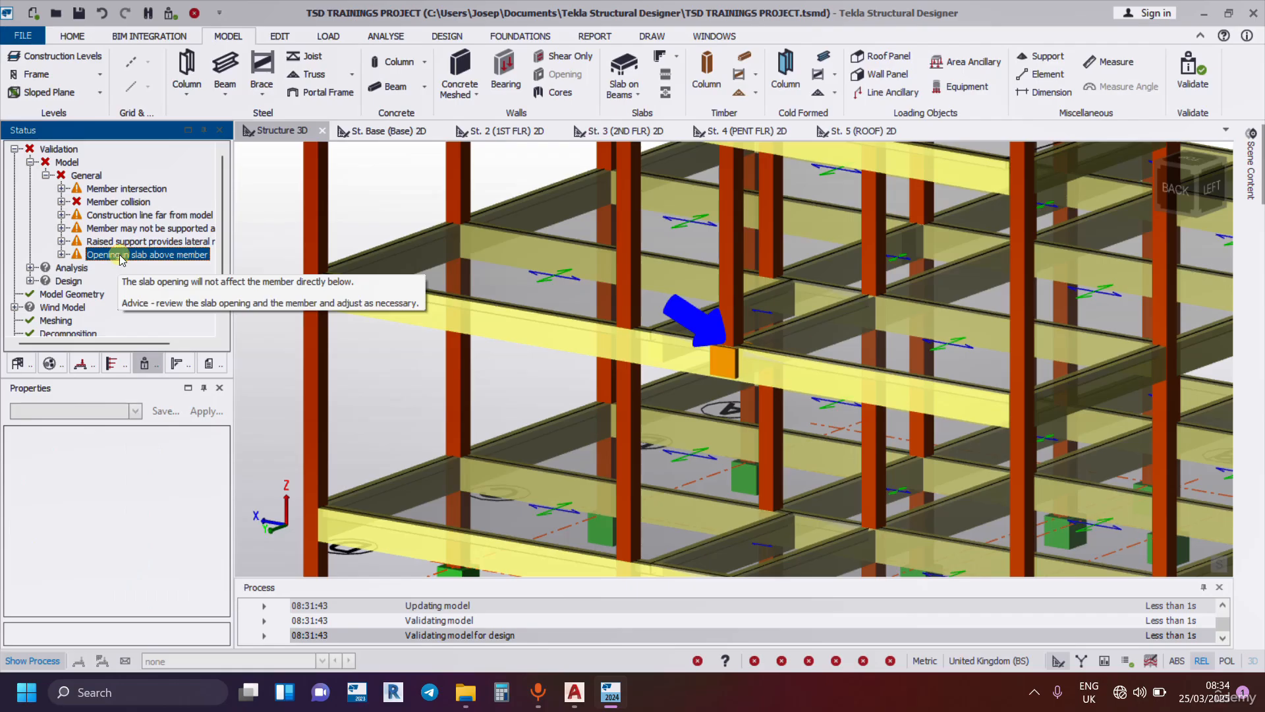
{"action": "right_click", "coordinate": [122, 258]}
{"action": "left_click", "coordinate": [175, 266]}
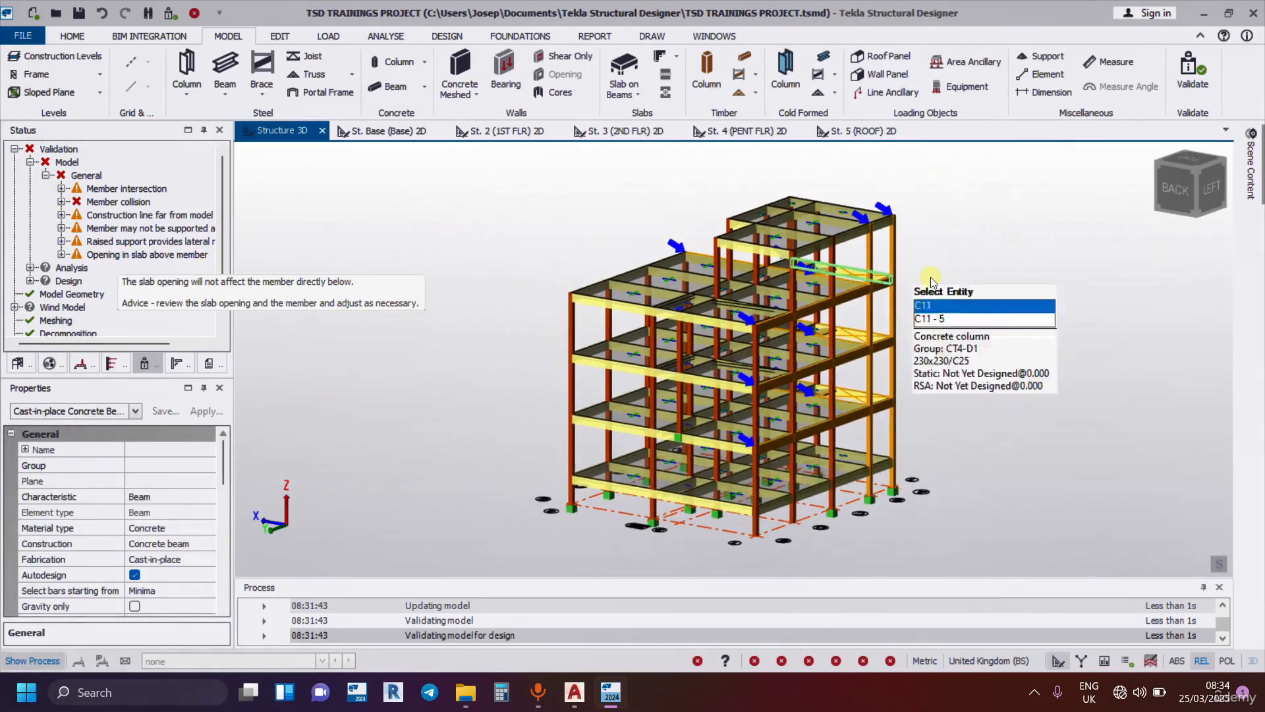
{"action": "scroll", "coordinate": [857, 305], "scroll_direction": "up", "scroll_amount": 3}
{"action": "right_click_drag", "start_coordinate": [852, 308], "coordinate": [595, 279]}
{"action": "scroll", "coordinate": [596, 278], "scroll_direction": "down", "scroll_amount": 4}
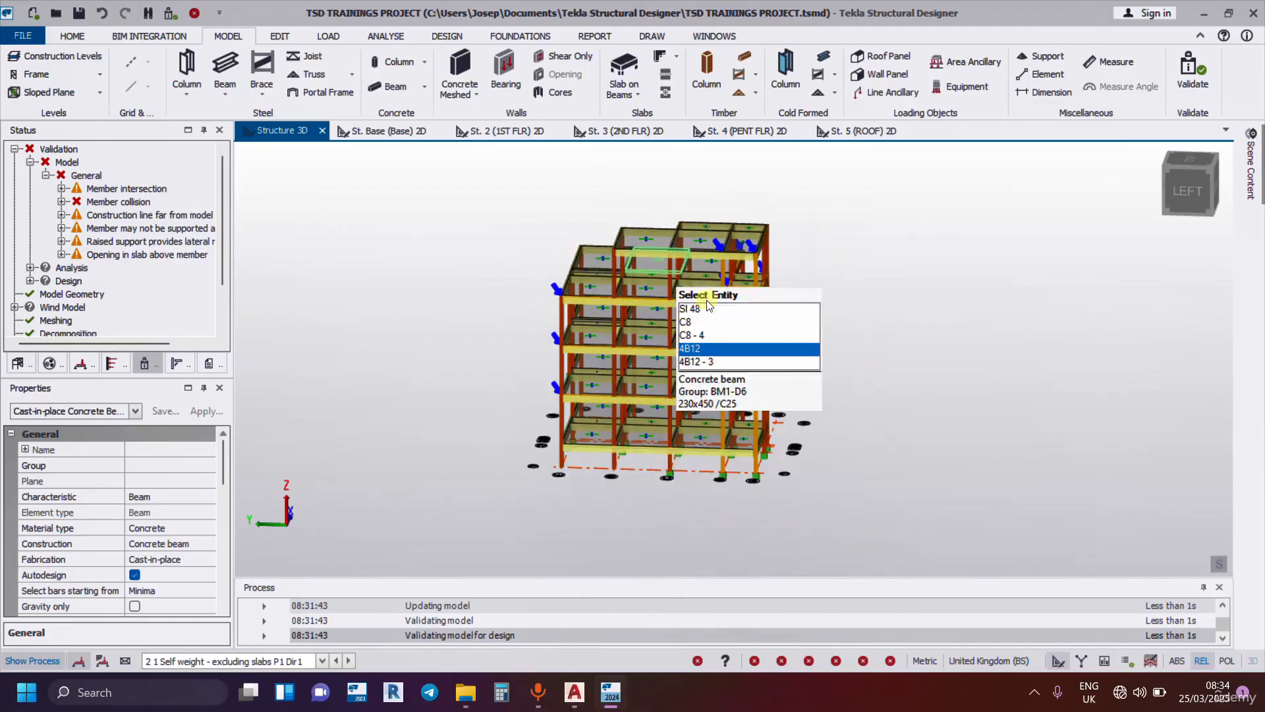
{"action": "scroll", "coordinate": [708, 300], "scroll_direction": "up", "scroll_amount": 2}
{"action": "right_click_drag", "start_coordinate": [946, 332], "coordinate": [759, 367]}
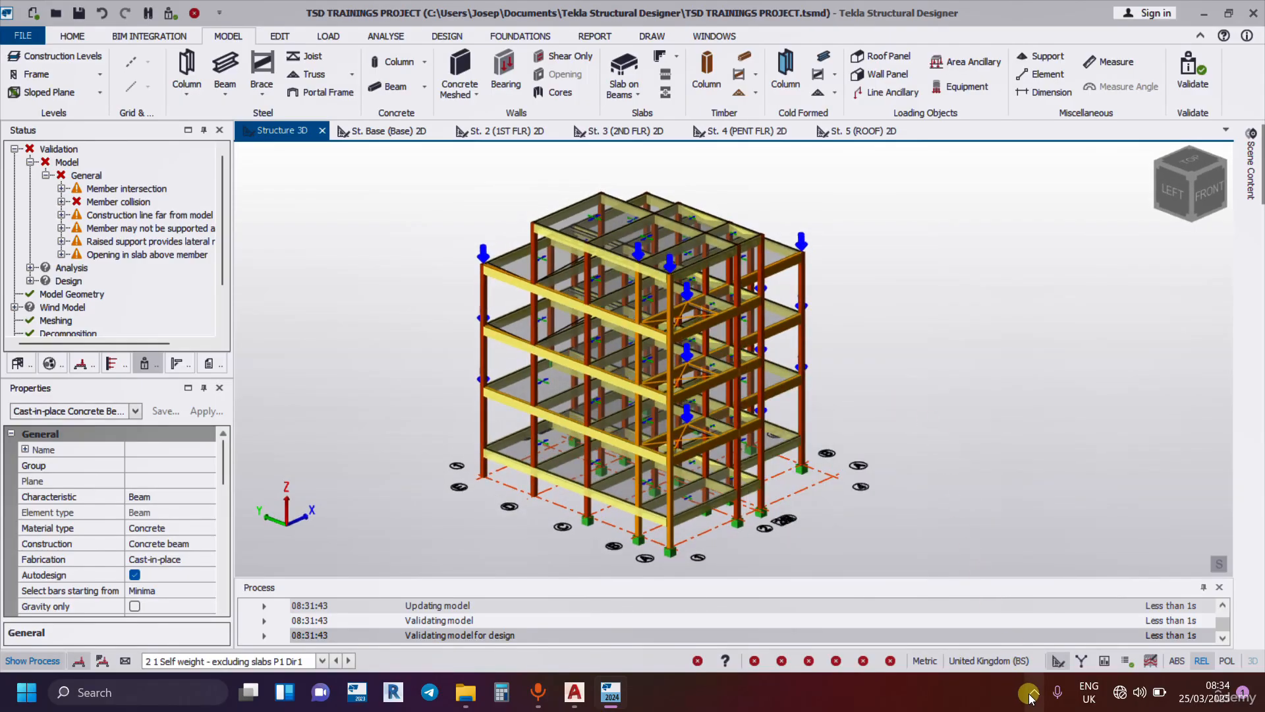